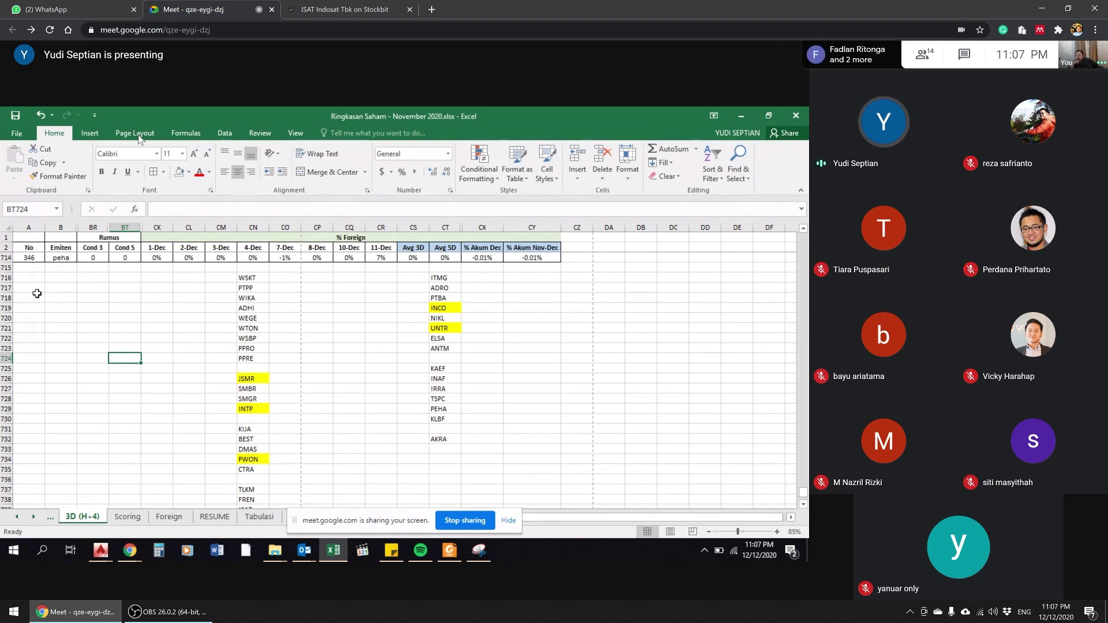
Step: Replace the stock code in the Emiten cell of row 714 with wskt
{"action": "left_click", "coordinate": [54, 259]}
{"action": "key", "text": "Delete"}
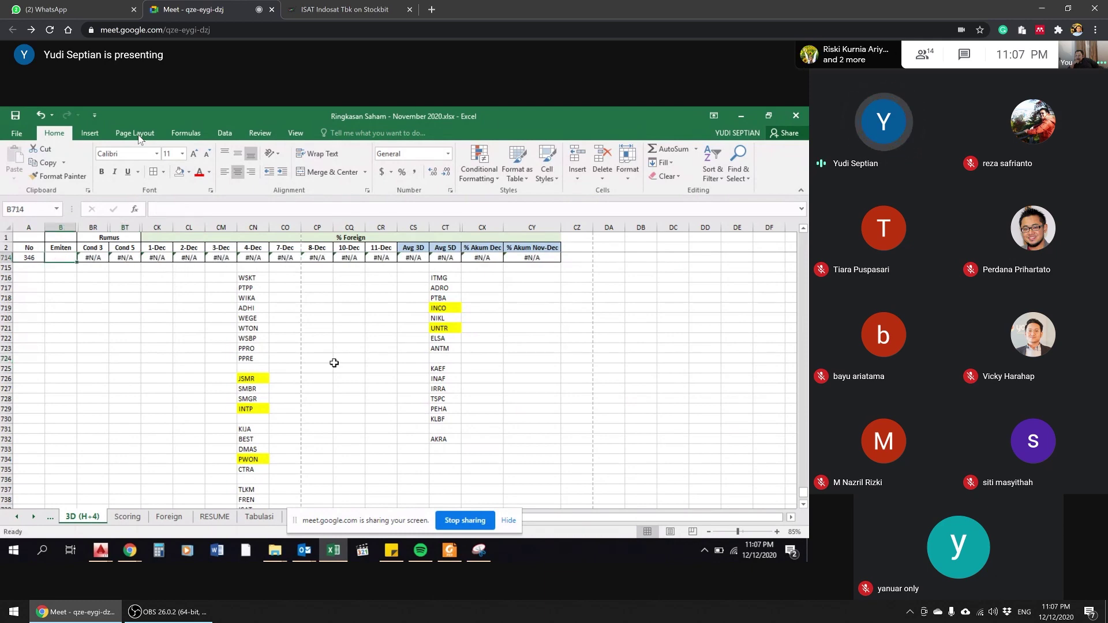
{"action": "type", "text": "wskt"}
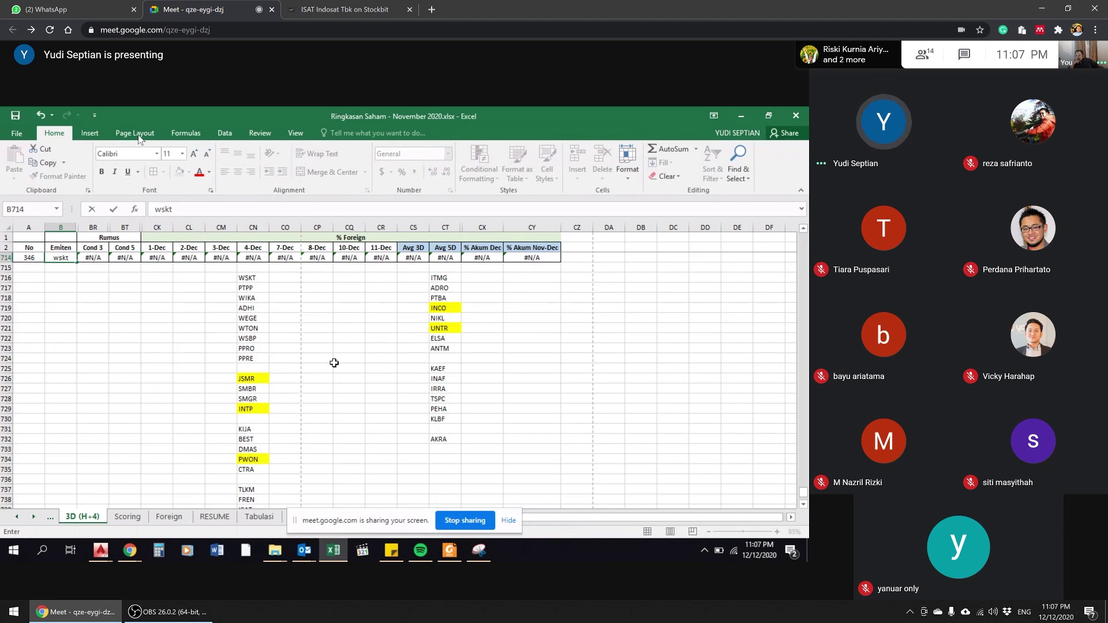
{"action": "key", "text": "Return"}
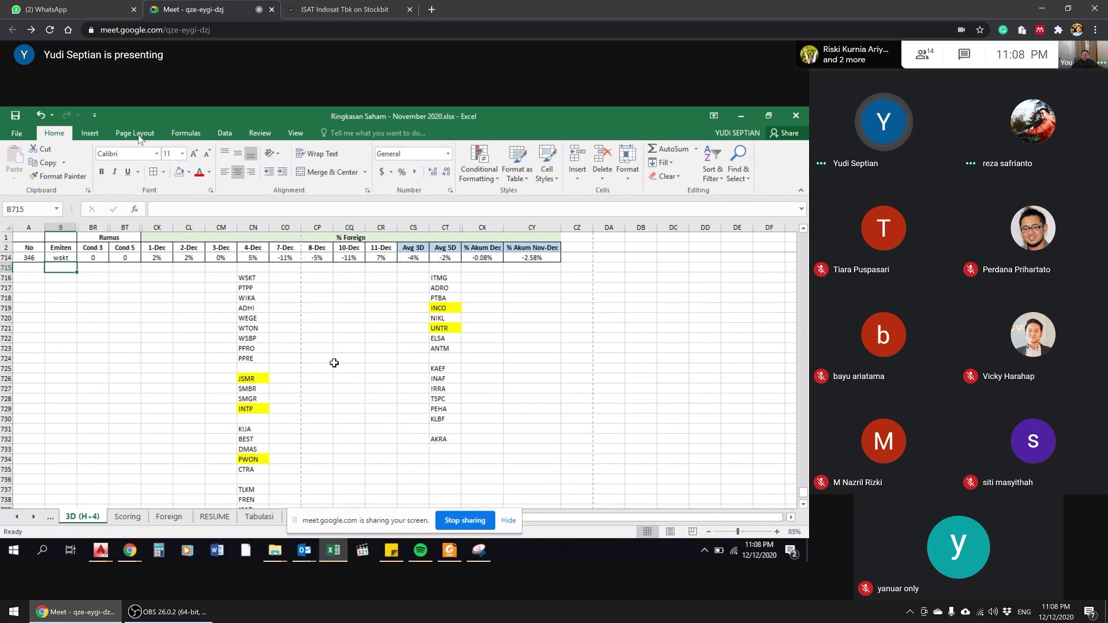
Step: Enter the note "asing masi jual tapi muali akum" in the cell beside WSKT
{"action": "left_click", "coordinate": [283, 279]}
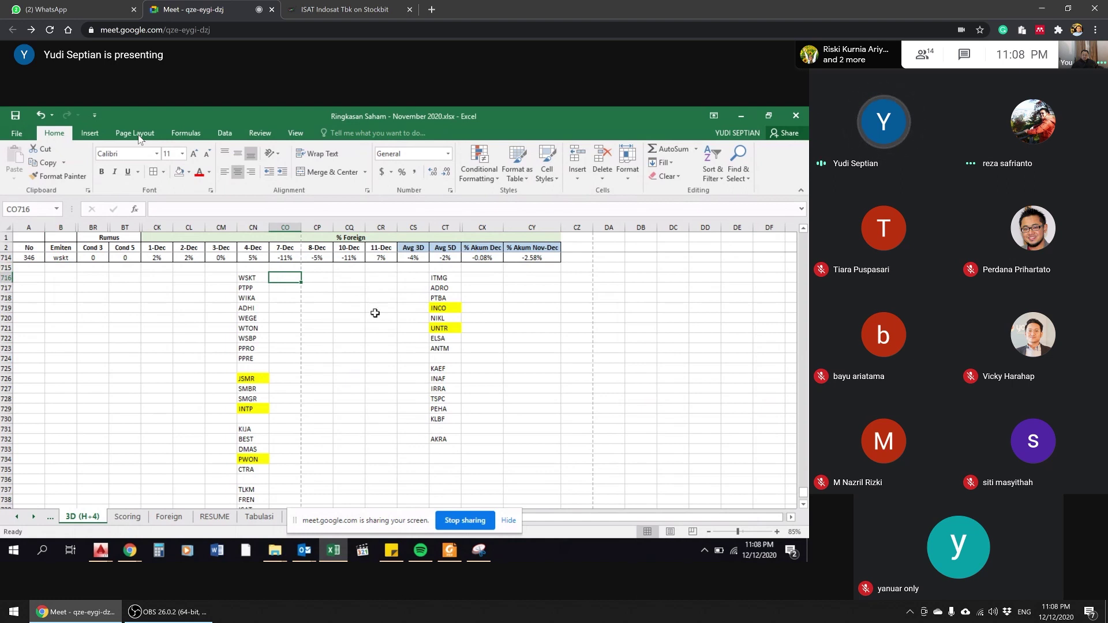
{"action": "type", "text": "asing"}
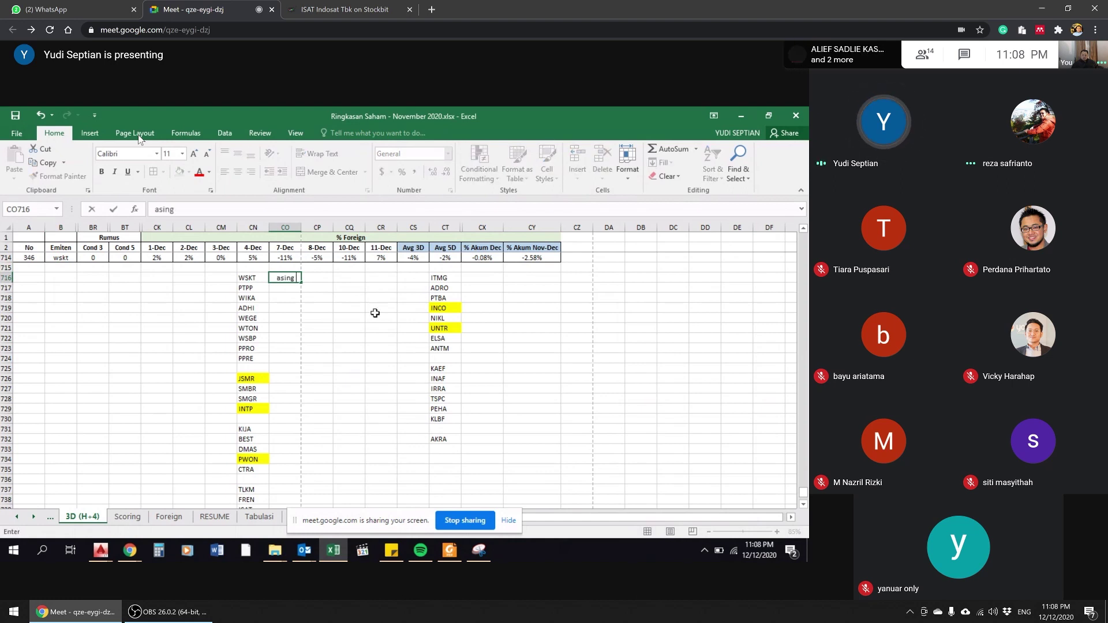
{"action": "type", "text": " masi ak"}
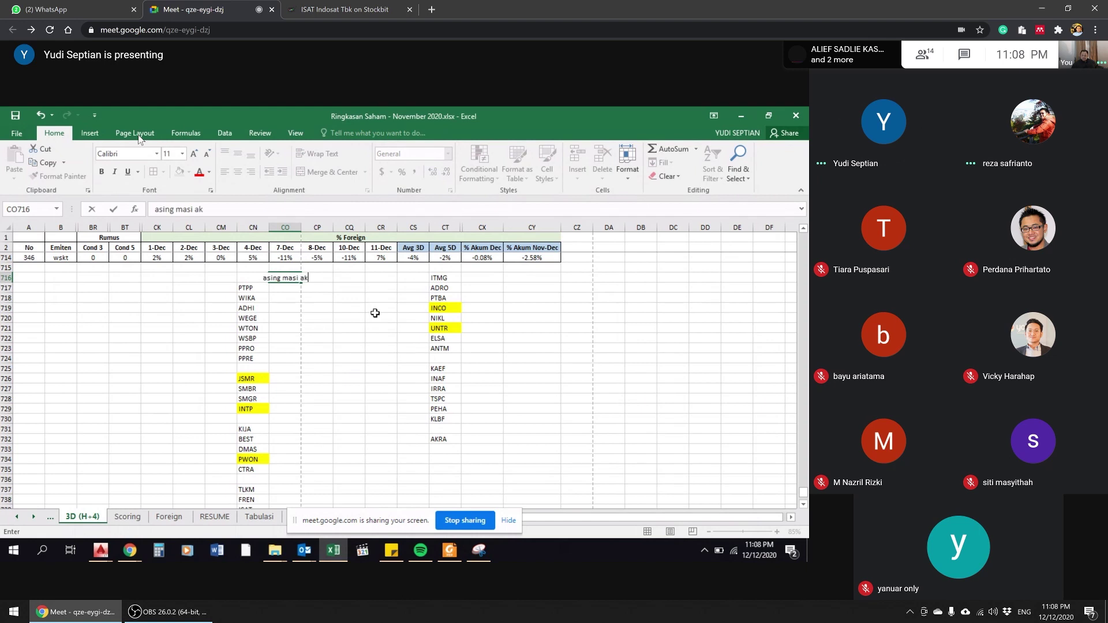
{"action": "key", "text": "BackSpace"}
{"action": "key", "text": "BackSpace"}
{"action": "key", "text": "BackSpace"}
{"action": "key", "text": "BackSpace"}
{"action": "key", "text": "BackSpace"}
{"action": "key", "text": "BackSpace"}
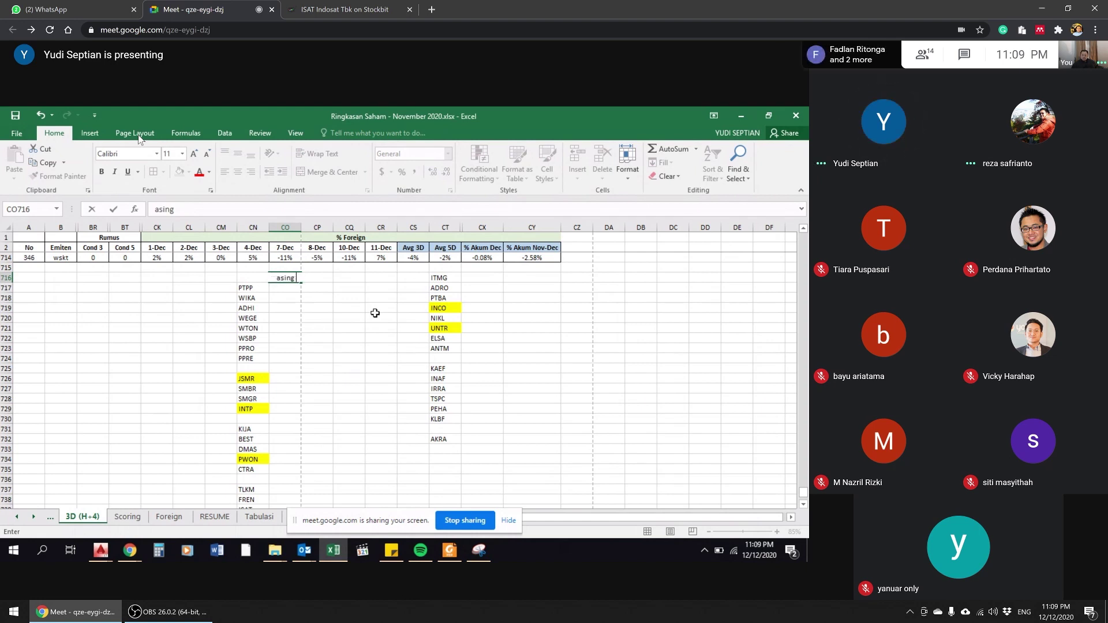
{"action": "type", "text": "asi ju"}
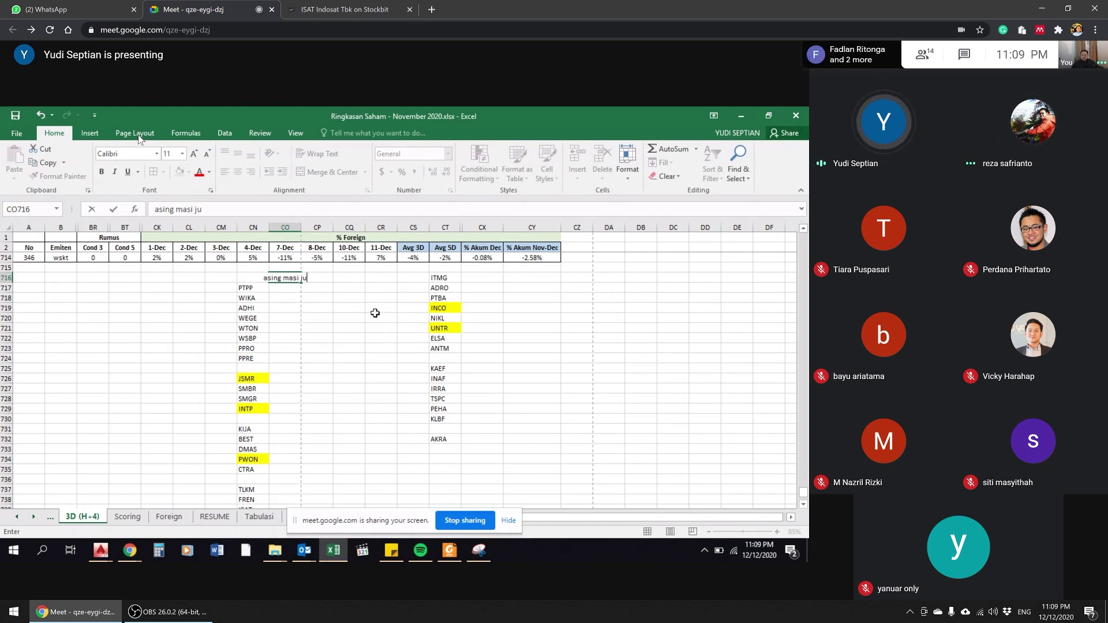
{"action": "type", "text": "al tapi muali akum"}
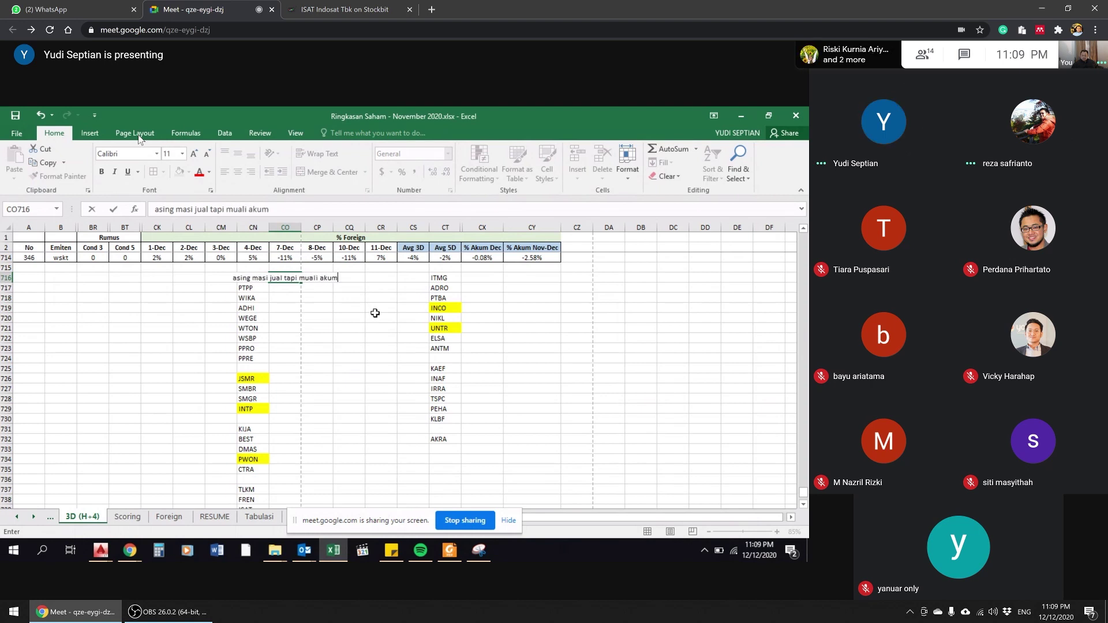
{"action": "key", "text": "ctrl+Return"}
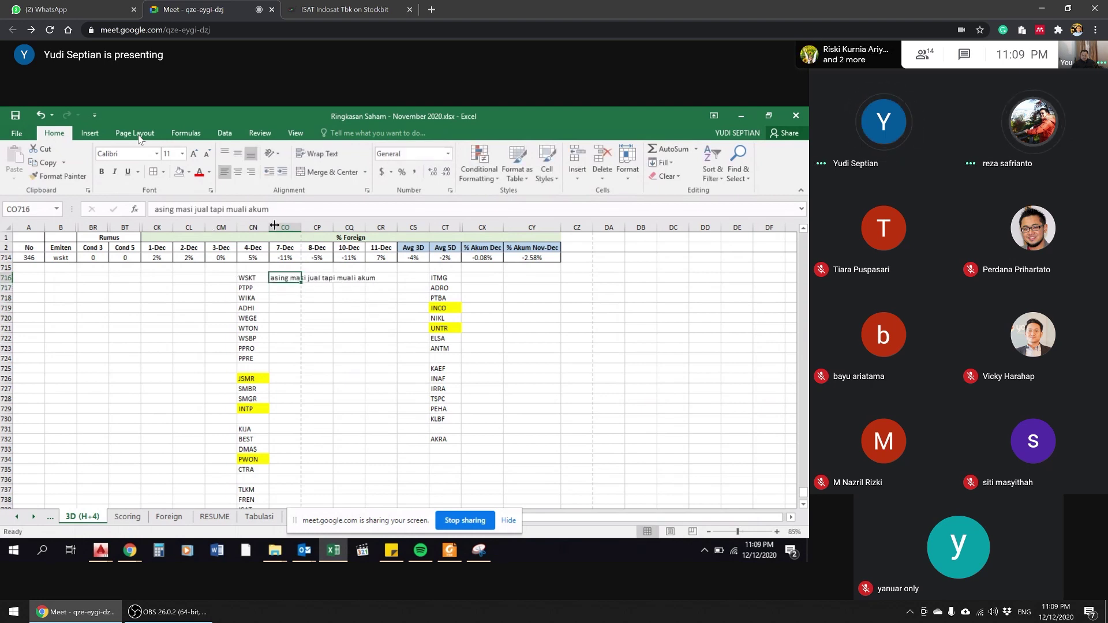
Step: Correct the misspelled word in the WSKT note to "mulai"
{"action": "left_click", "coordinate": [244, 209]}
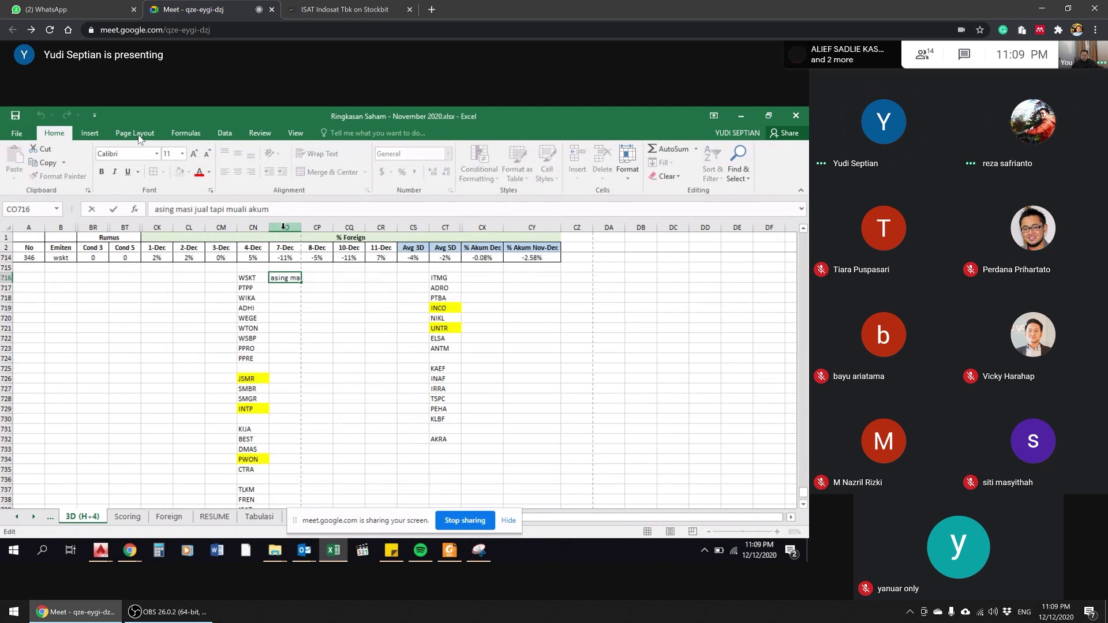
{"action": "key", "text": "BackSpace"}
{"action": "key", "text": "BackSpace"}
{"action": "type", "text": "la"}
{"action": "key", "text": "Return"}
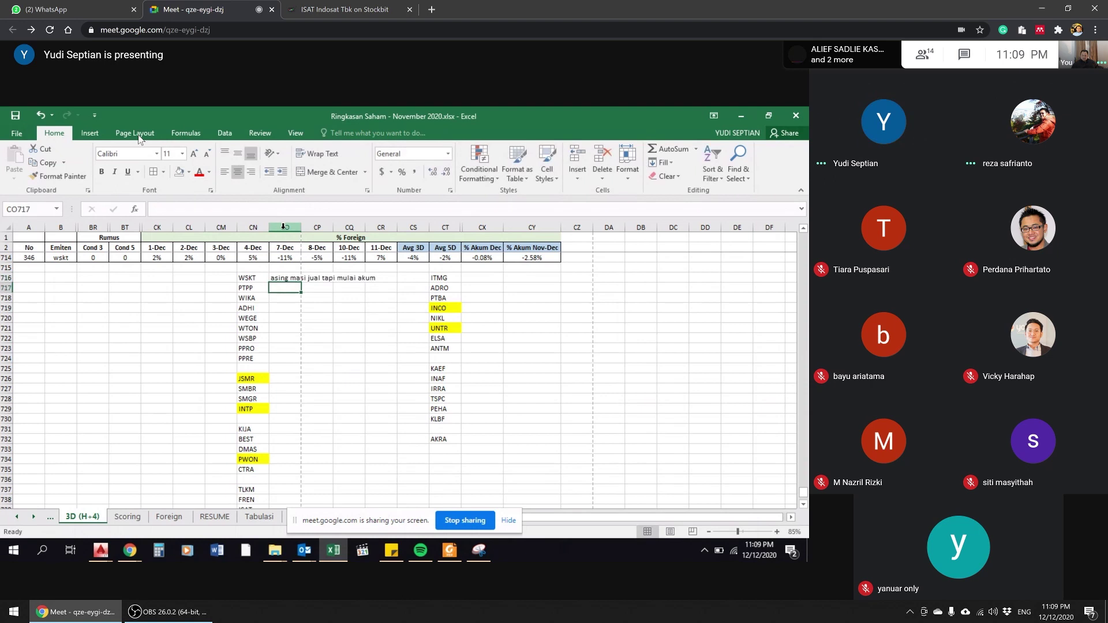
Step: Set the Emiten code in row 714 to ptpp and examine its daily foreign percentages from 1-Dec to 11-Dec
{"action": "left_click", "coordinate": [66, 258]}
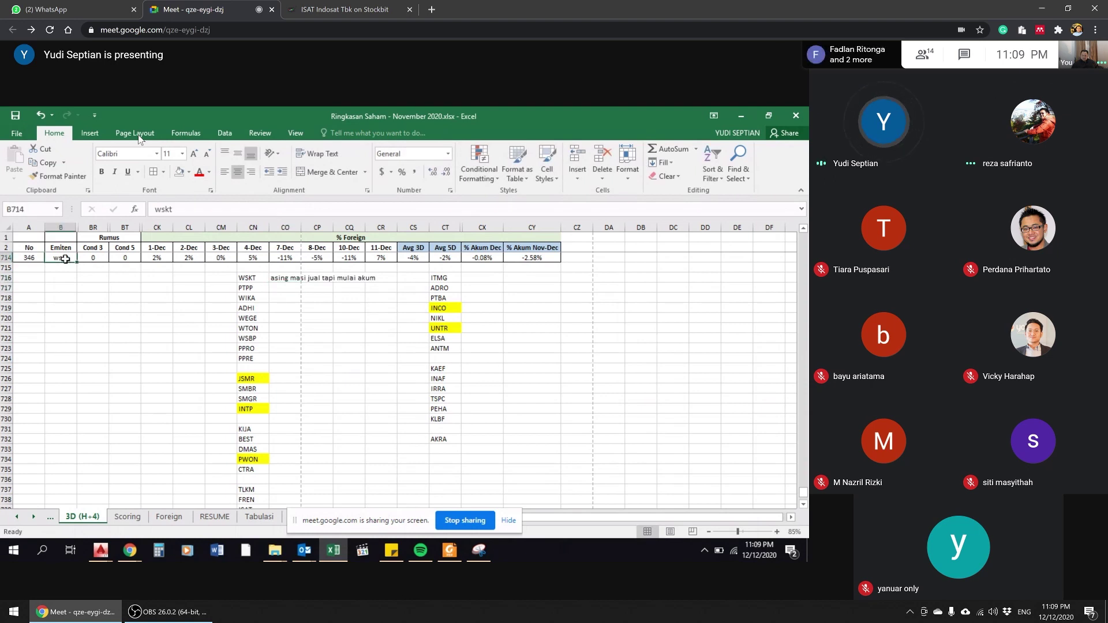
{"action": "type", "text": "ptpp"}
{"action": "key", "text": "Return"}
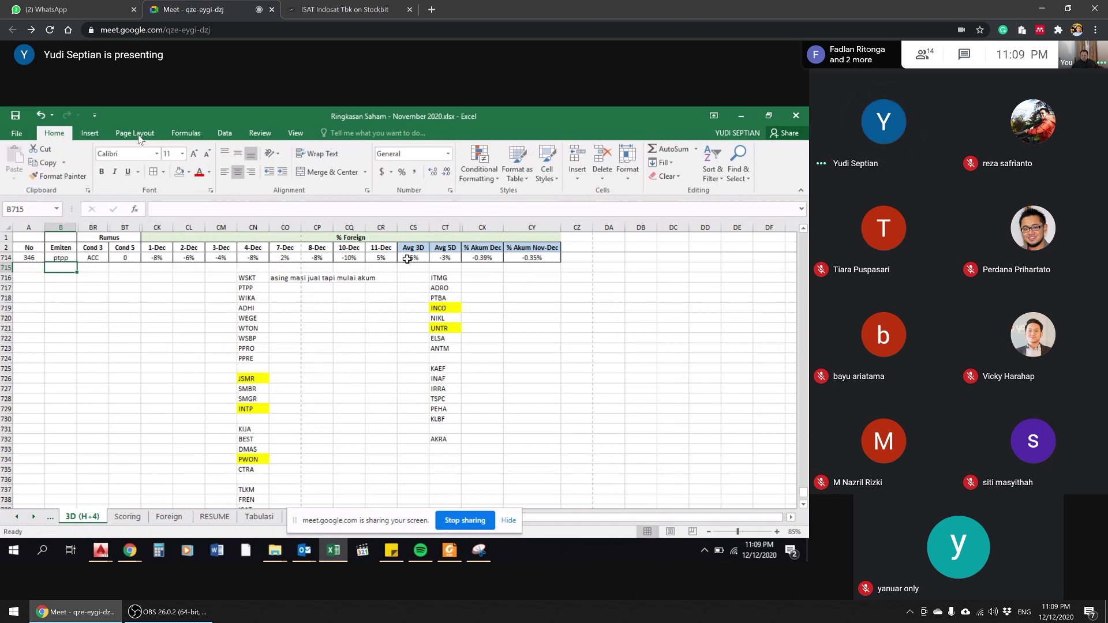
{"action": "left_click_drag", "start_coordinate": [158, 258], "coordinate": [354, 260]}
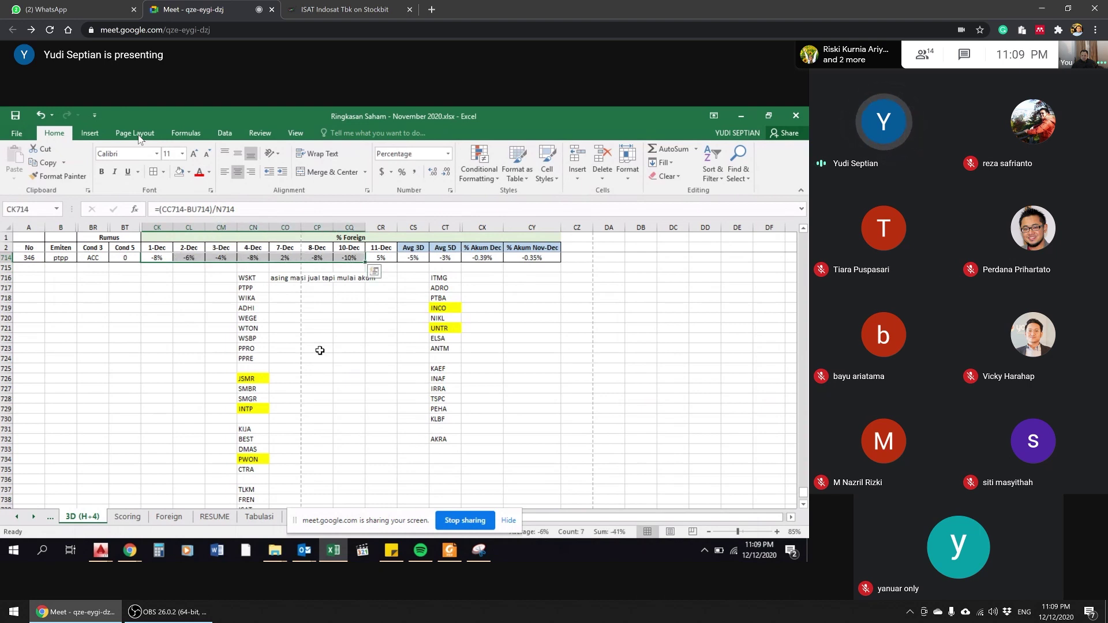
{"action": "key", "text": "Escape"}
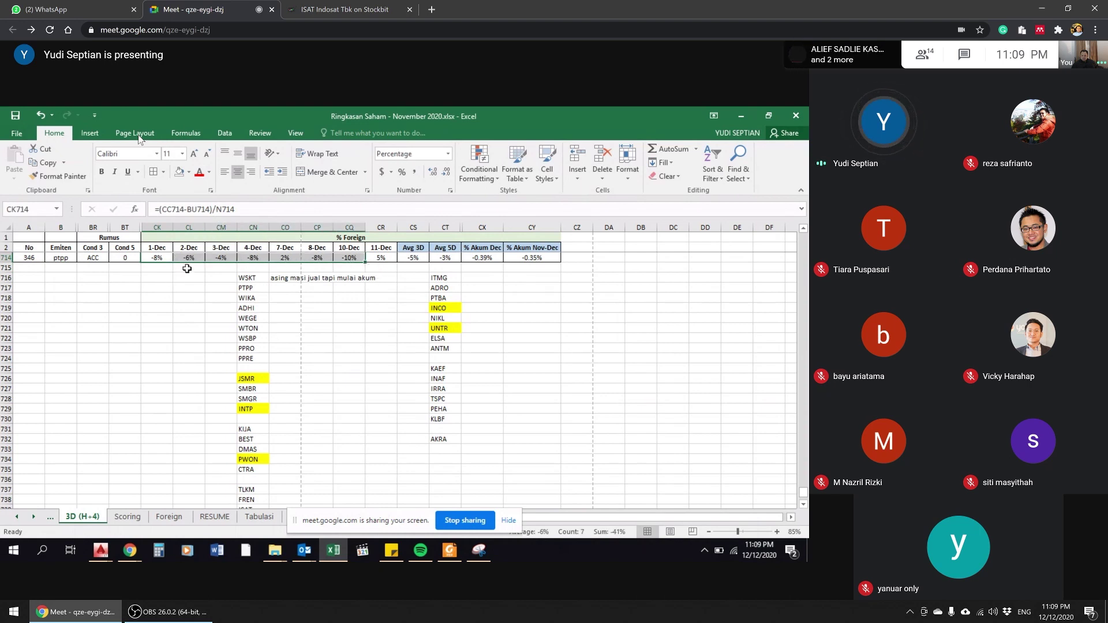
{"action": "mouse_move", "coordinate": [353, 267]}
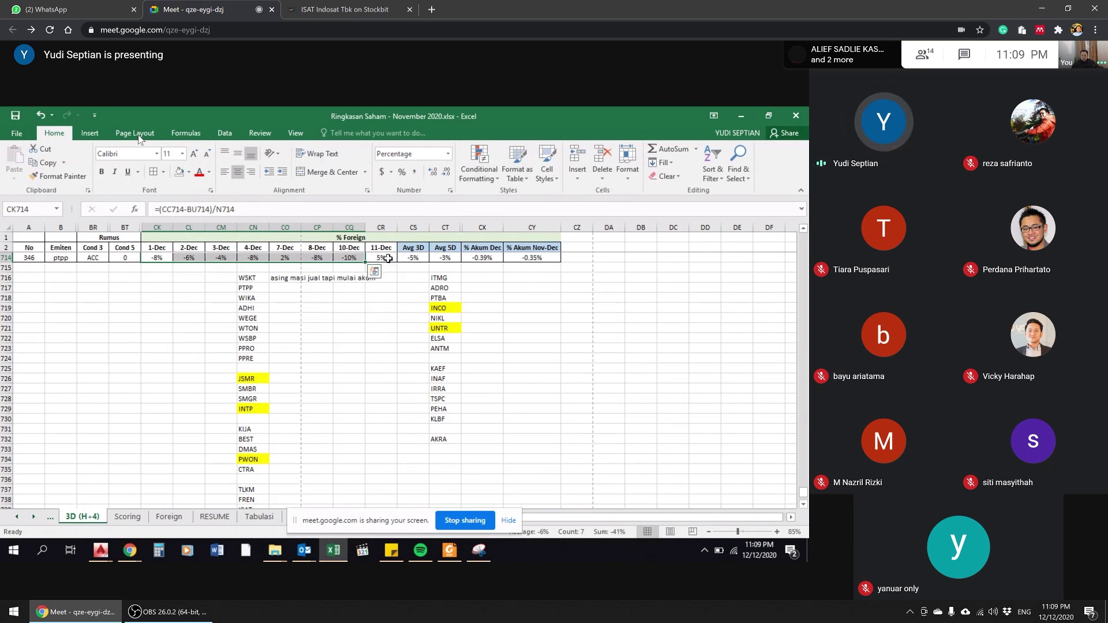
{"action": "left_click", "coordinate": [388, 259]}
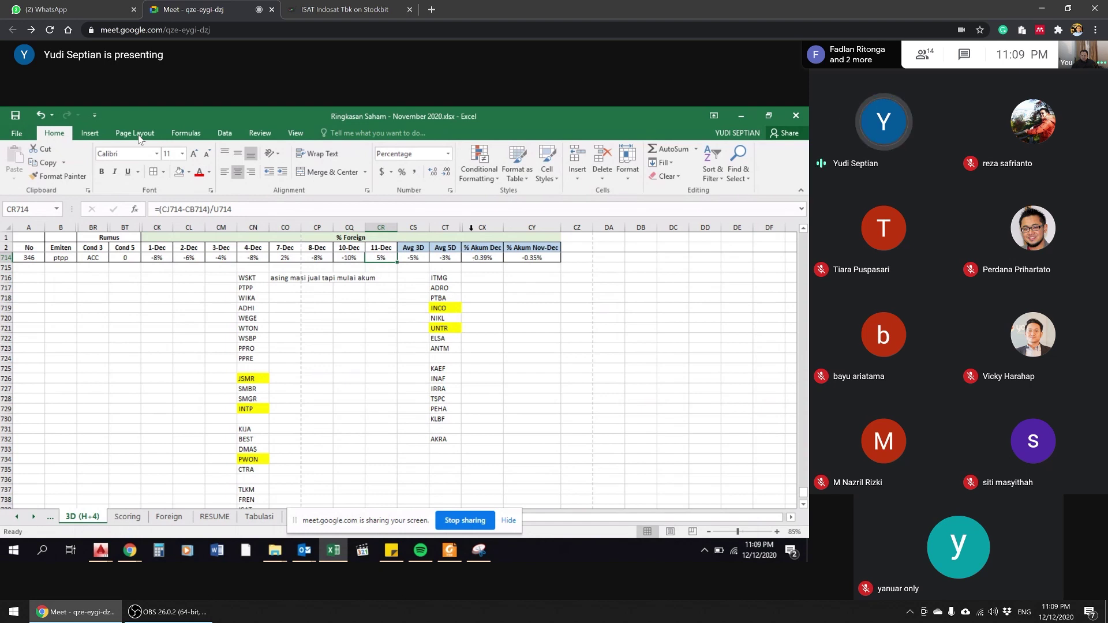
Step: Enter the note "asing masi jualan" in the cell beside PTPP
{"action": "left_click", "coordinate": [285, 288]}
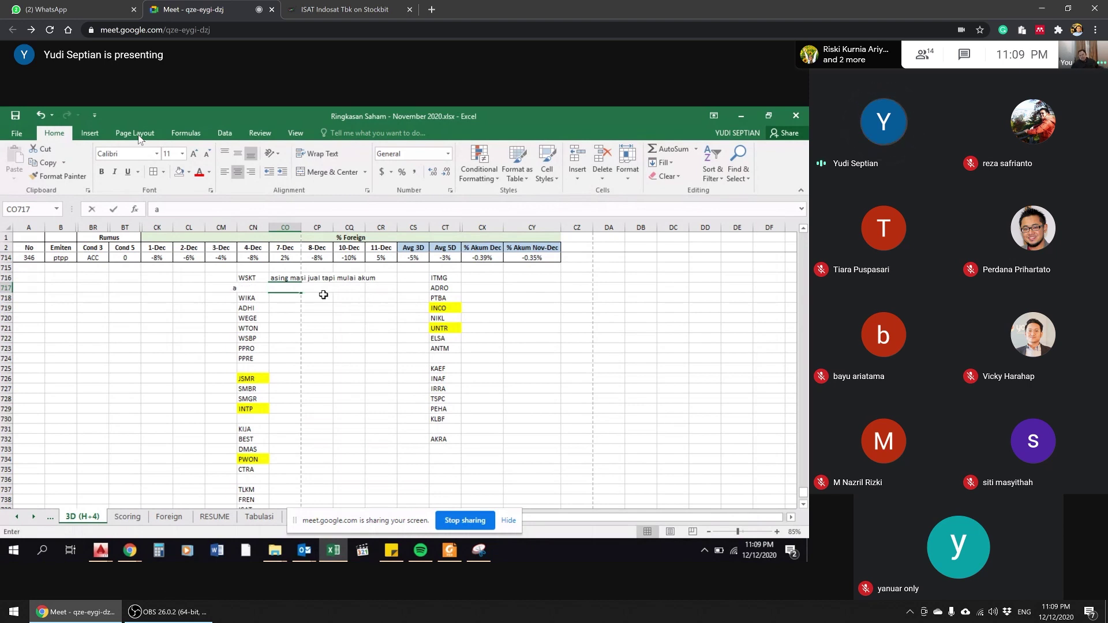
{"action": "type", "text": "asin"}
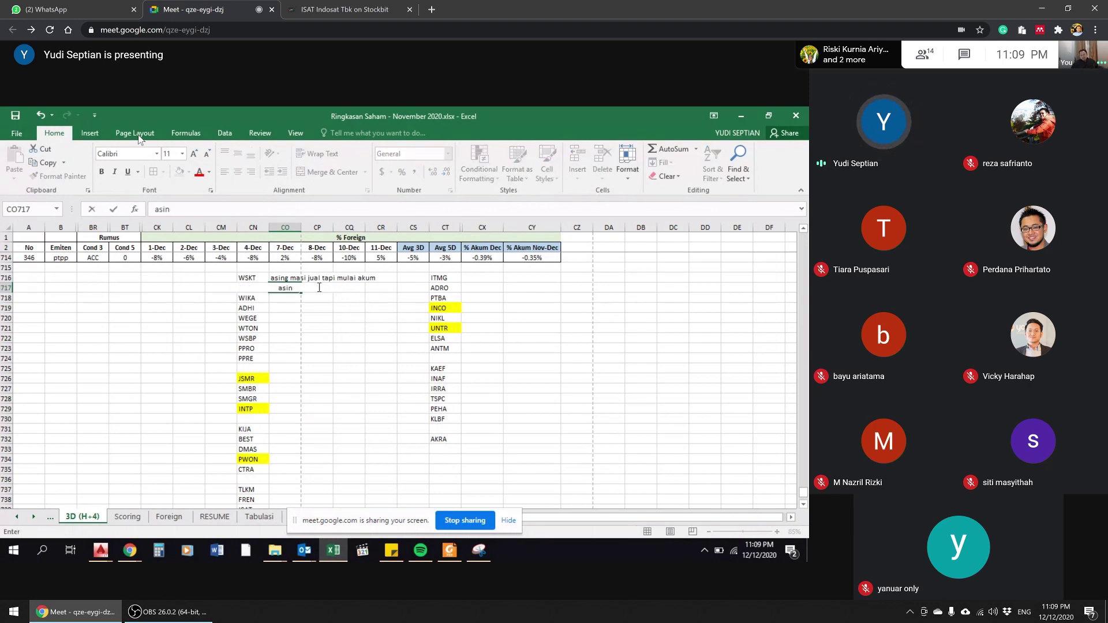
{"action": "type", "text": "g masi jualan"}
{"action": "key", "text": "Return"}
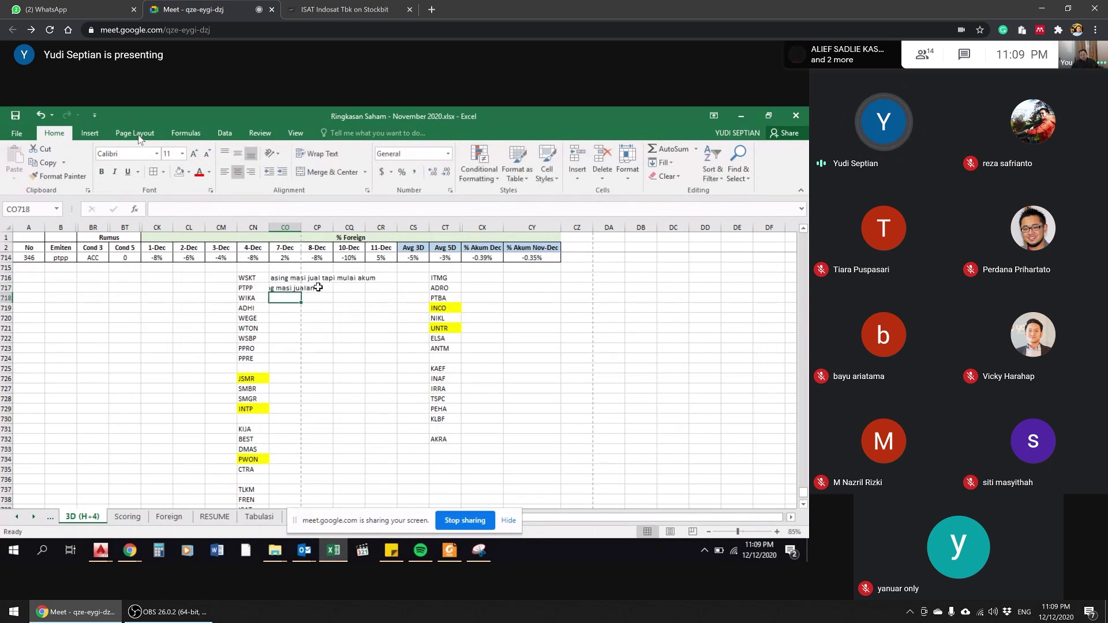
{"action": "key", "text": "Up"}
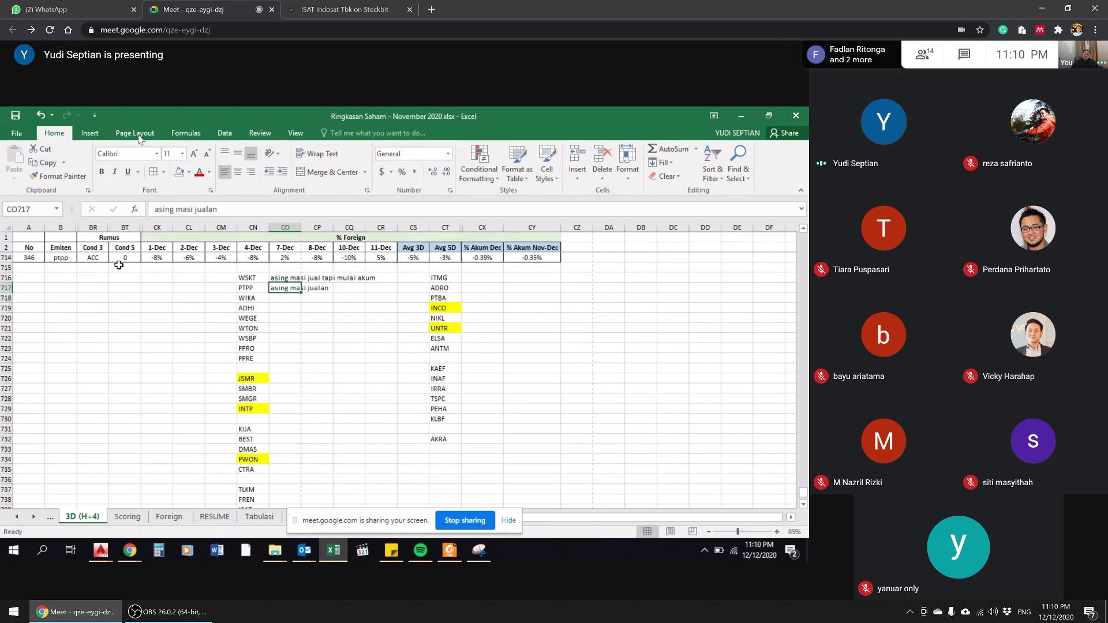
Step: Set the Emiten code in row 714 to wika
{"action": "left_click", "coordinate": [62, 256]}
{"action": "type", "text": "wika"}
{"action": "key", "text": "Return"}
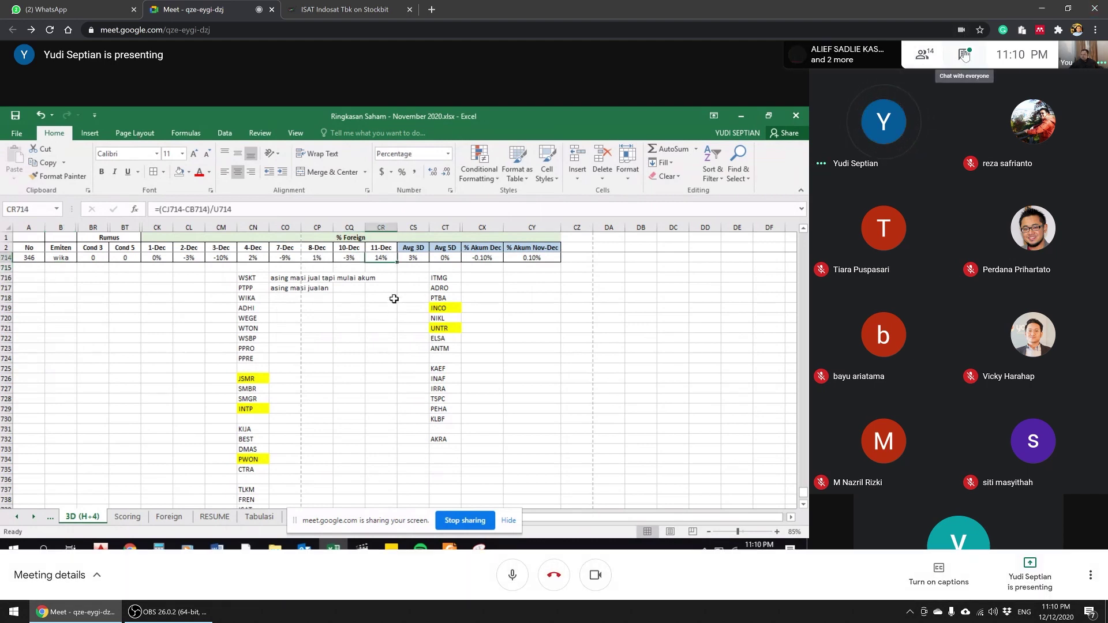
Step: Send the message "cuma yang swf related dok" in the meeting chat and close the chat
{"action": "left_click", "coordinate": [964, 56]}
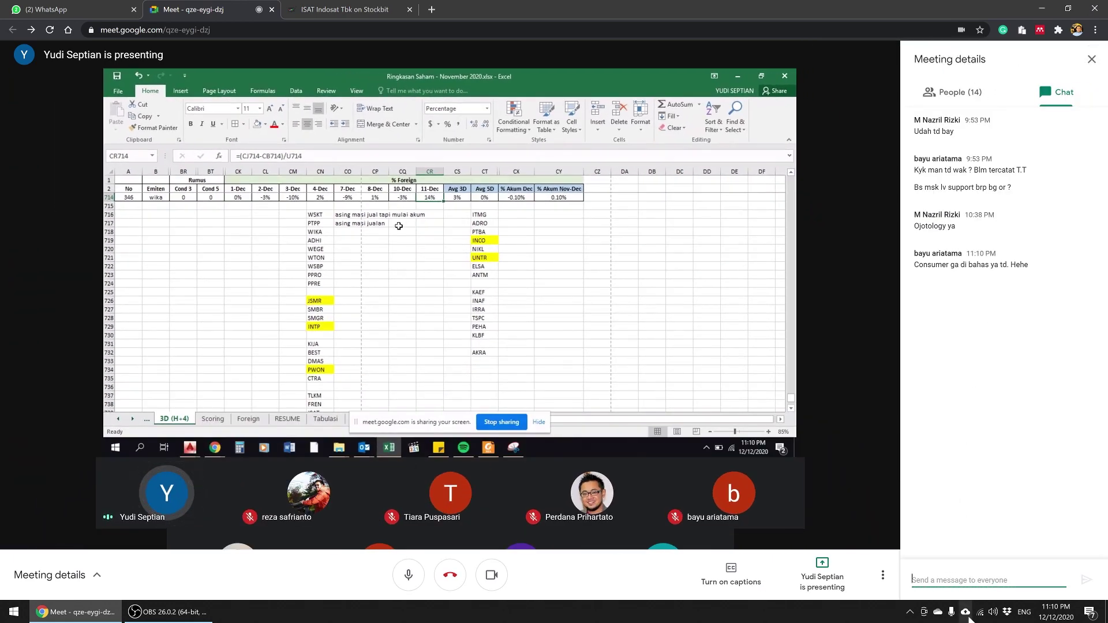
{"action": "type", "text": "cum"}
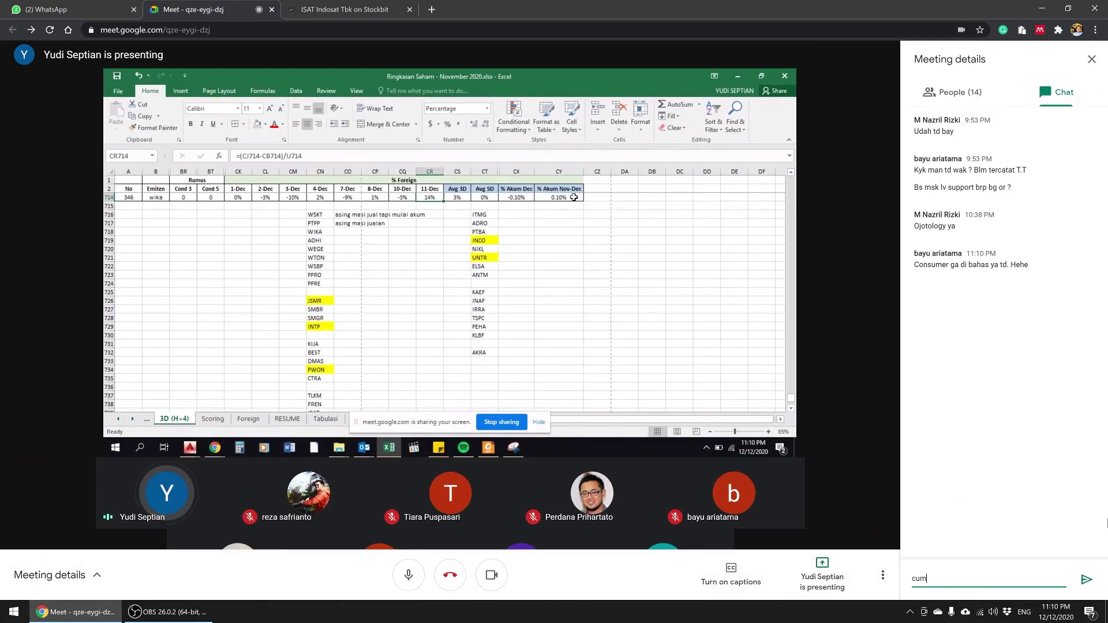
{"action": "type", "text": "a yang swf re"}
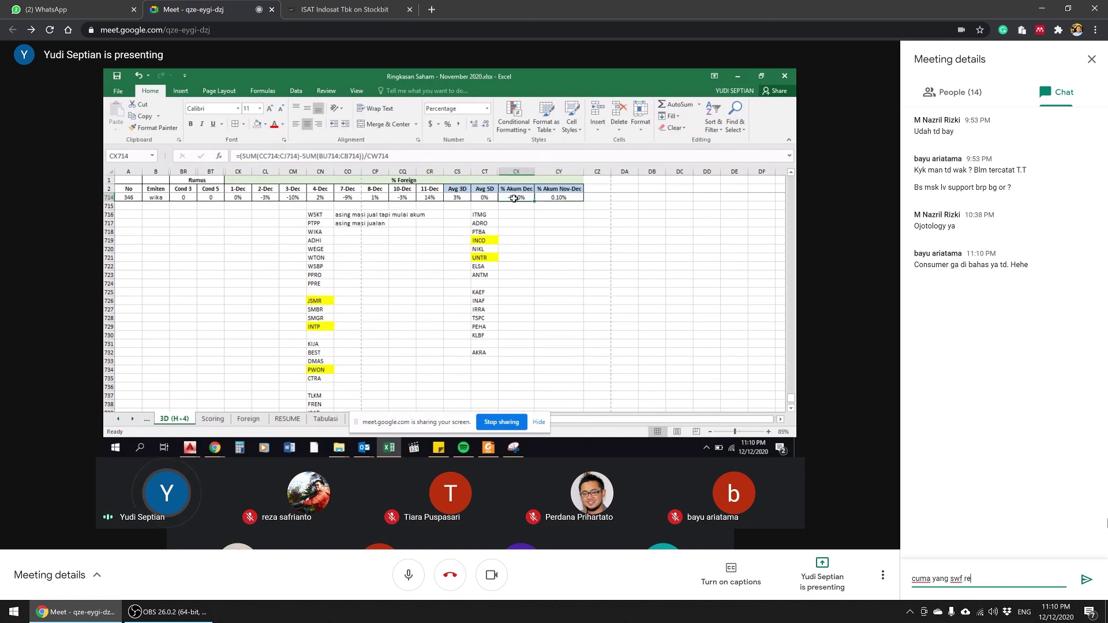
{"action": "type", "text": "lated"}
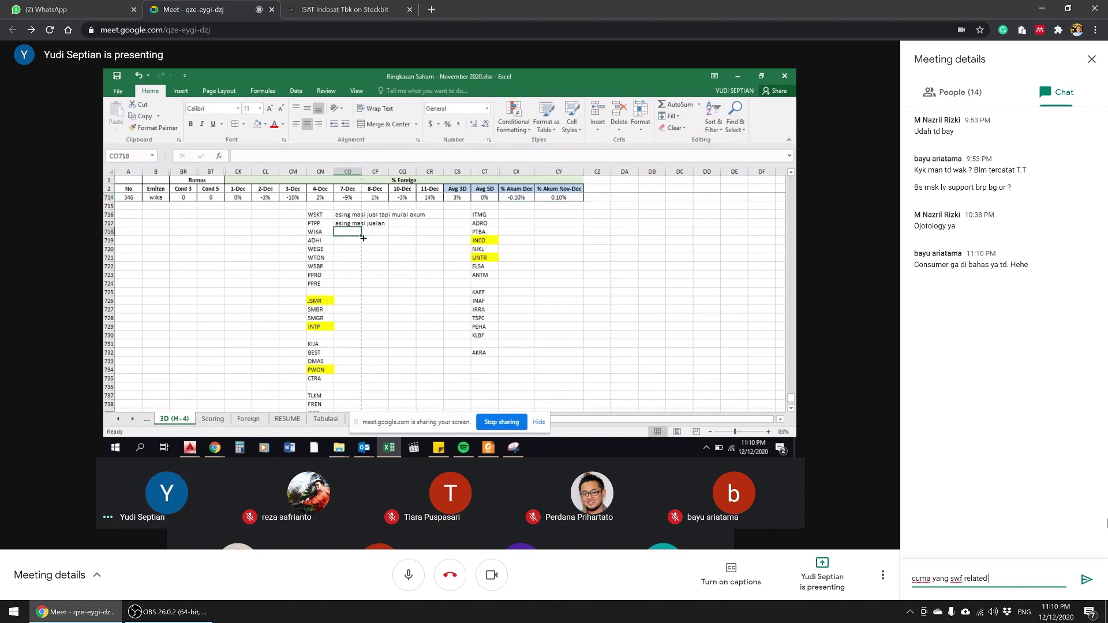
{"action": "type", "text": " dok"}
{"action": "key", "text": "Return"}
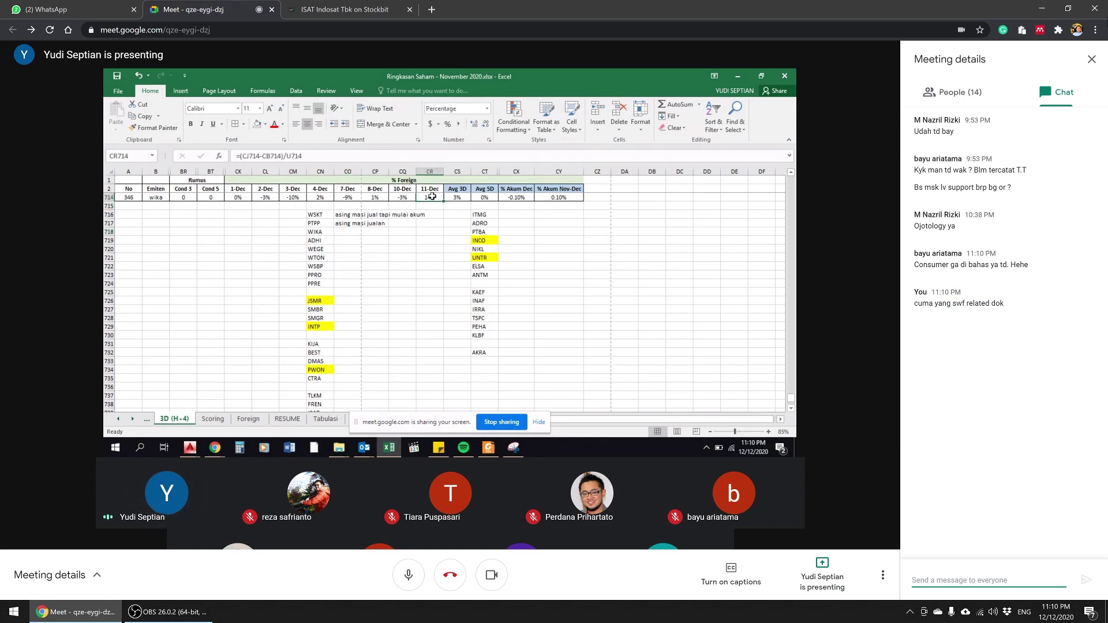
{"action": "left_click", "coordinate": [1091, 59]}
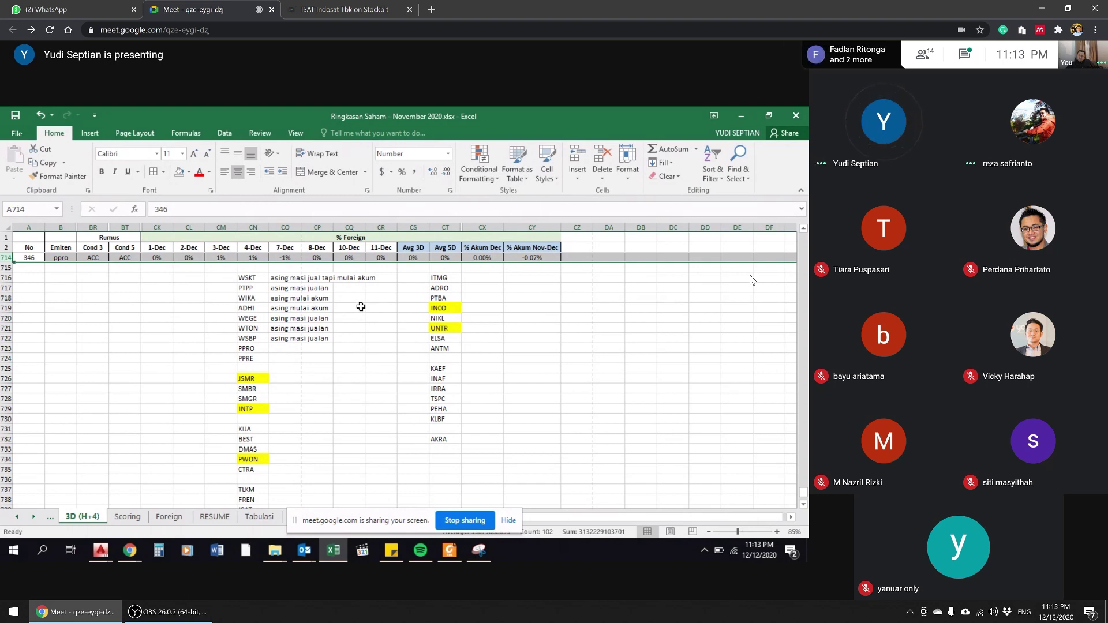
Step: Enter the note "asing sama sekali tidak masuk" in the cell beside PPRO
{"action": "left_click", "coordinate": [296, 348]}
{"action": "type", "text": "asing ga"}
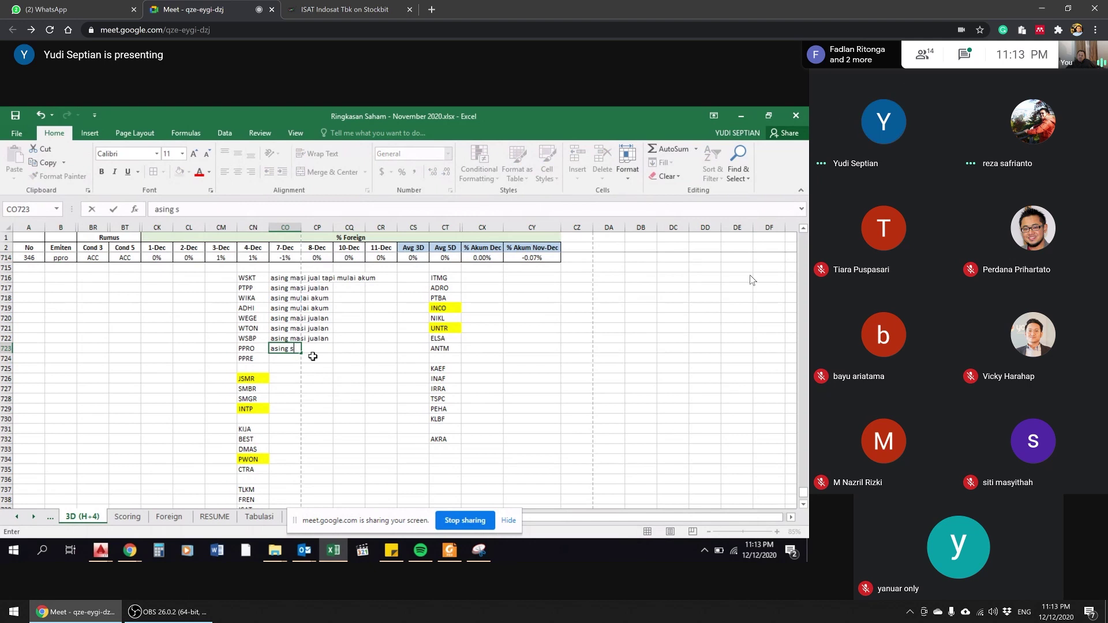
{"action": "type", "text": "ama sekali"}
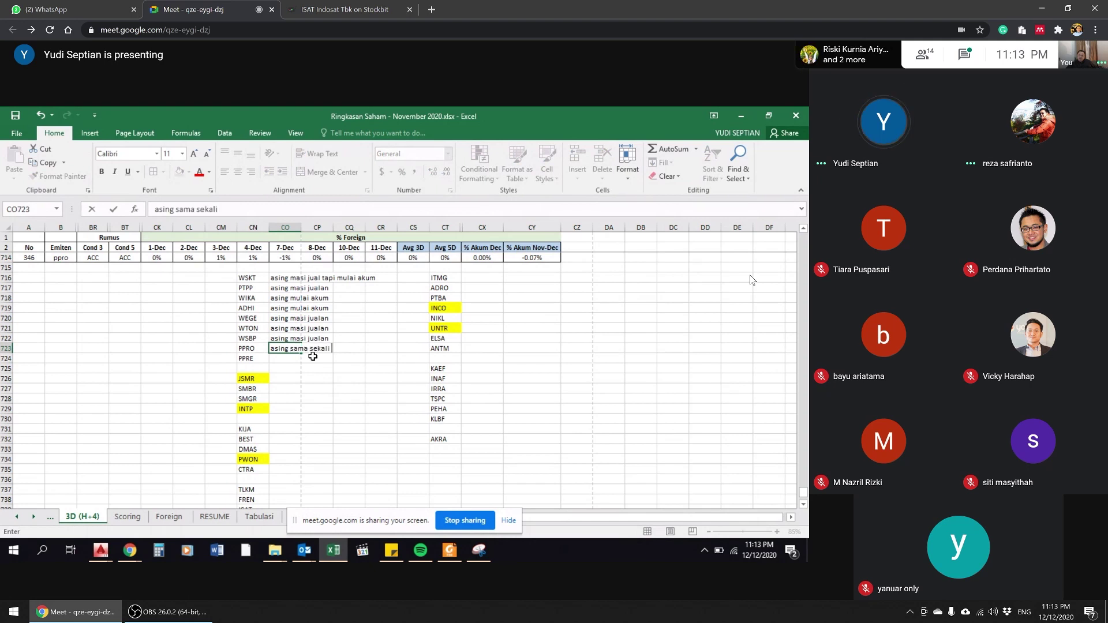
{"action": "type", "text": "tidak masuk"}
{"action": "key", "text": "Return"}
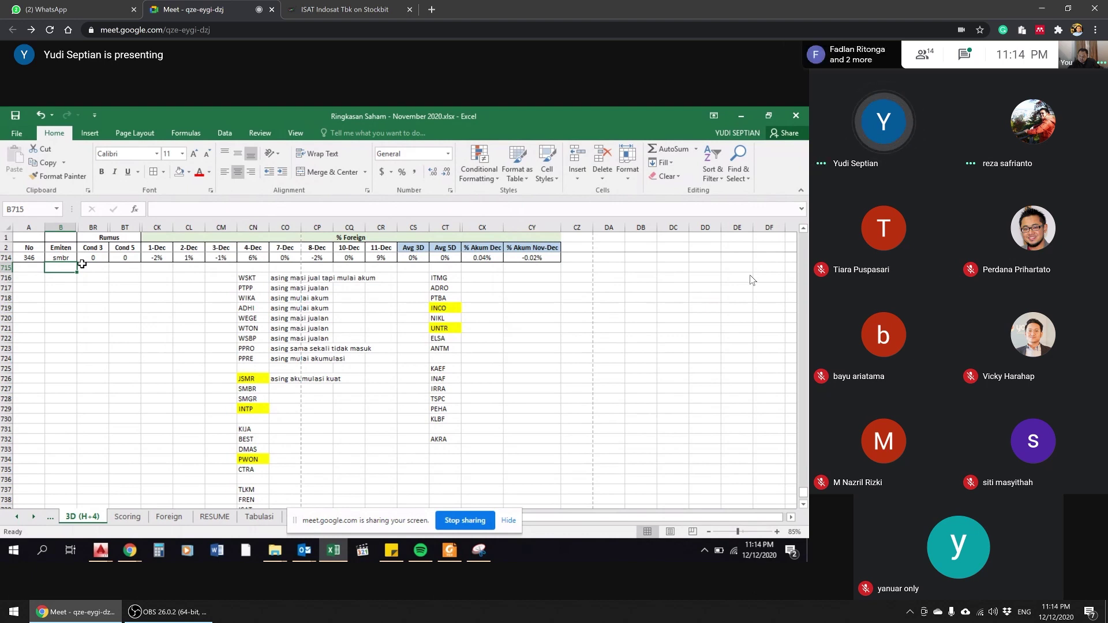
Step: Enter the note "asing masuk tipis" in the cell beside SMBR
{"action": "left_click", "coordinate": [281, 389]}
{"action": "type", "text": "a"}
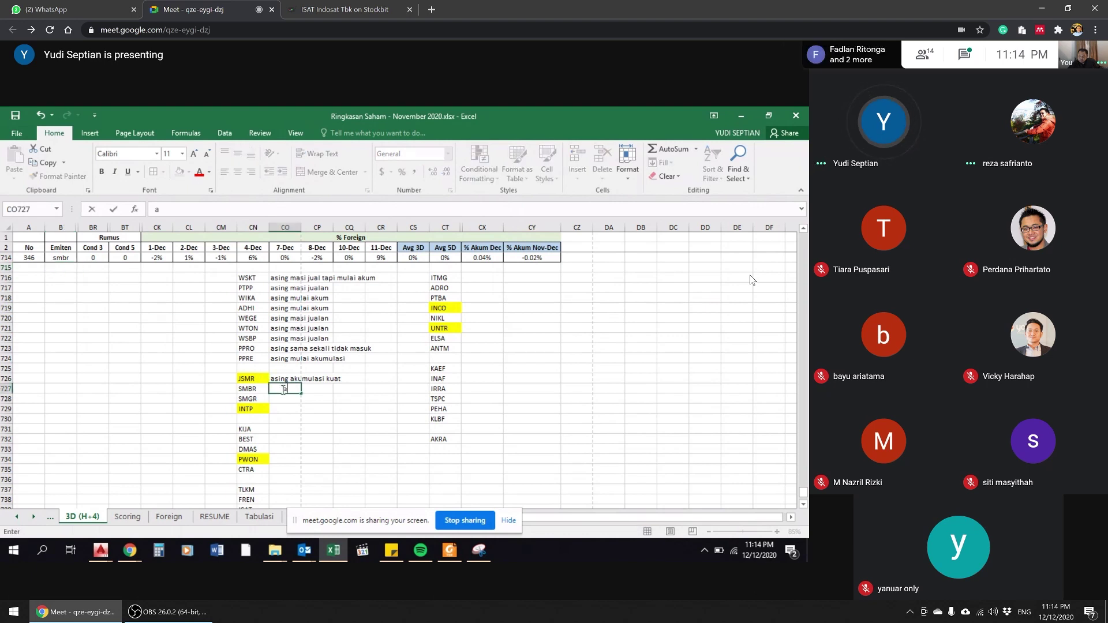
{"action": "type", "text": "sing ma"}
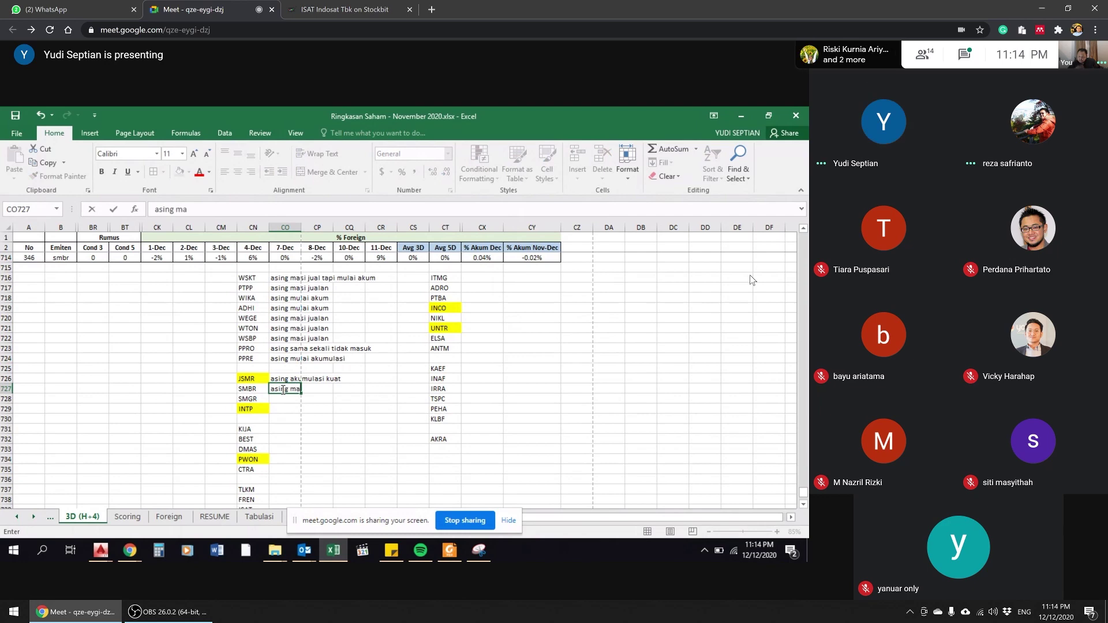
{"action": "type", "text": "suk tipis"}
{"action": "key", "text": "Return"}
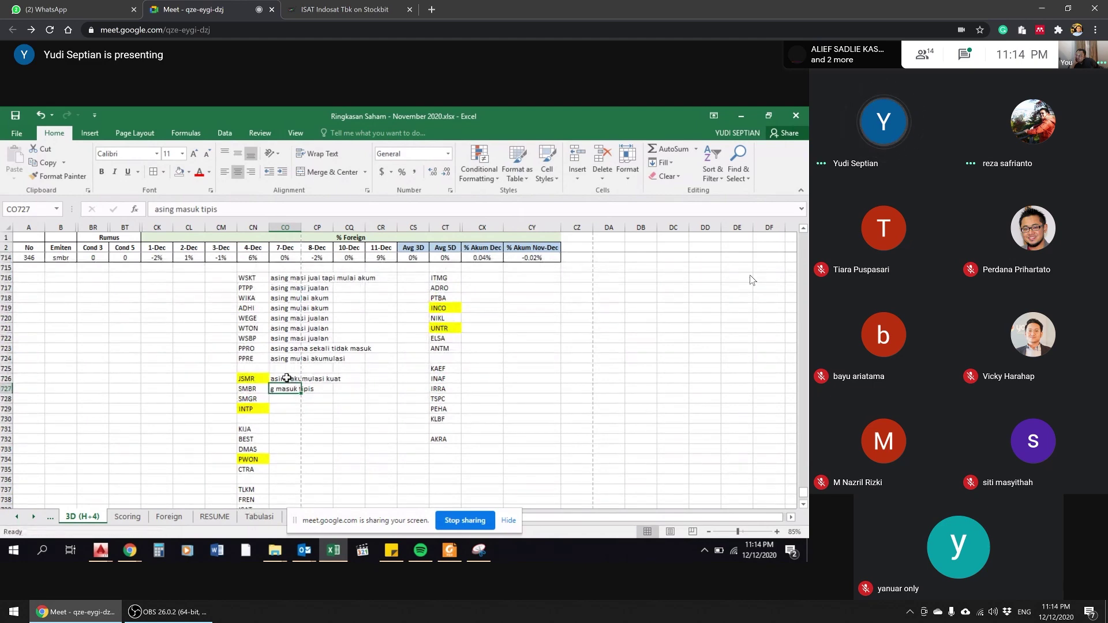
Step: Switch to Stockbit, load the SMGR chart and enlarge the volume and foreign flow pane to examine the latest sessions
{"action": "left_click_drag", "start_coordinate": [286, 379], "coordinate": [286, 501]}
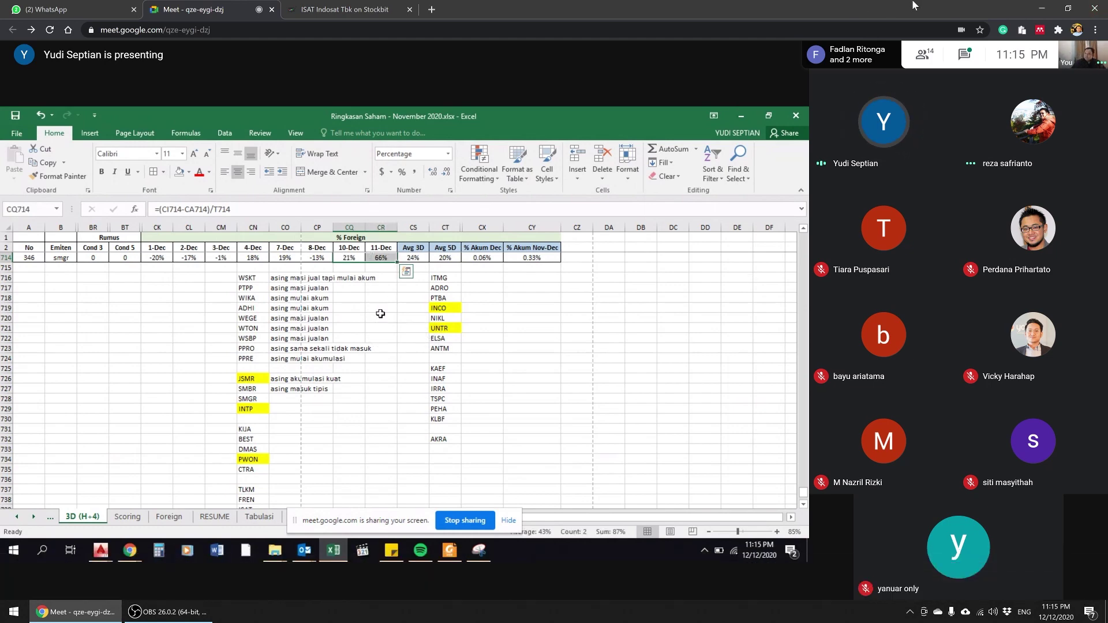
{"action": "left_click", "coordinate": [353, 8]}
{"action": "scroll", "coordinate": [265, 205], "scroll_direction": "up", "scroll_amount": 3}
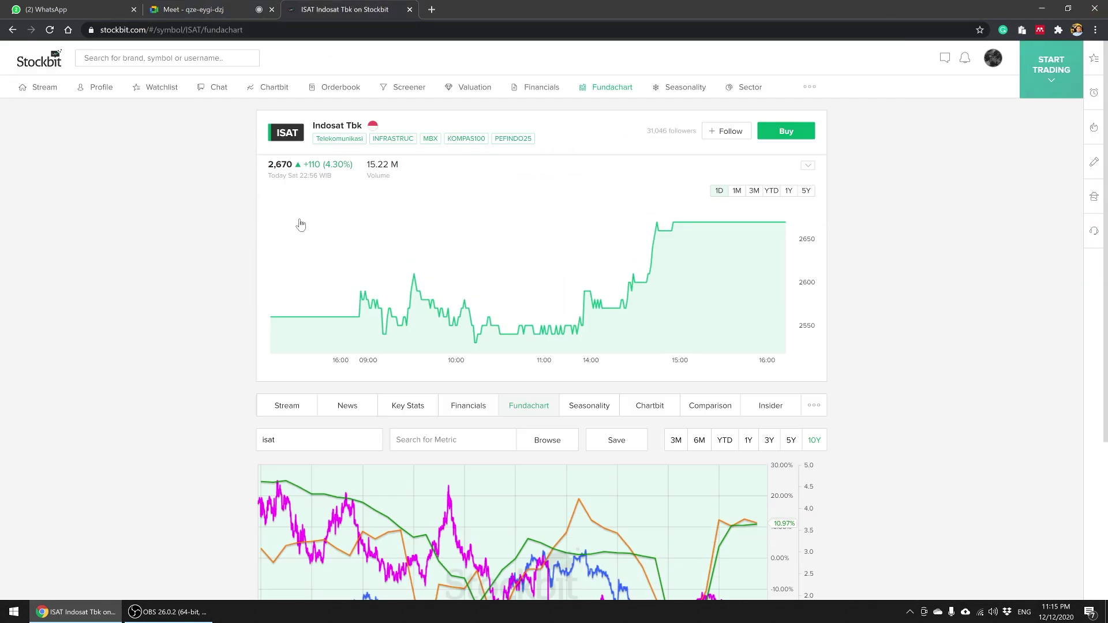
{"action": "left_click", "coordinate": [352, 271]}
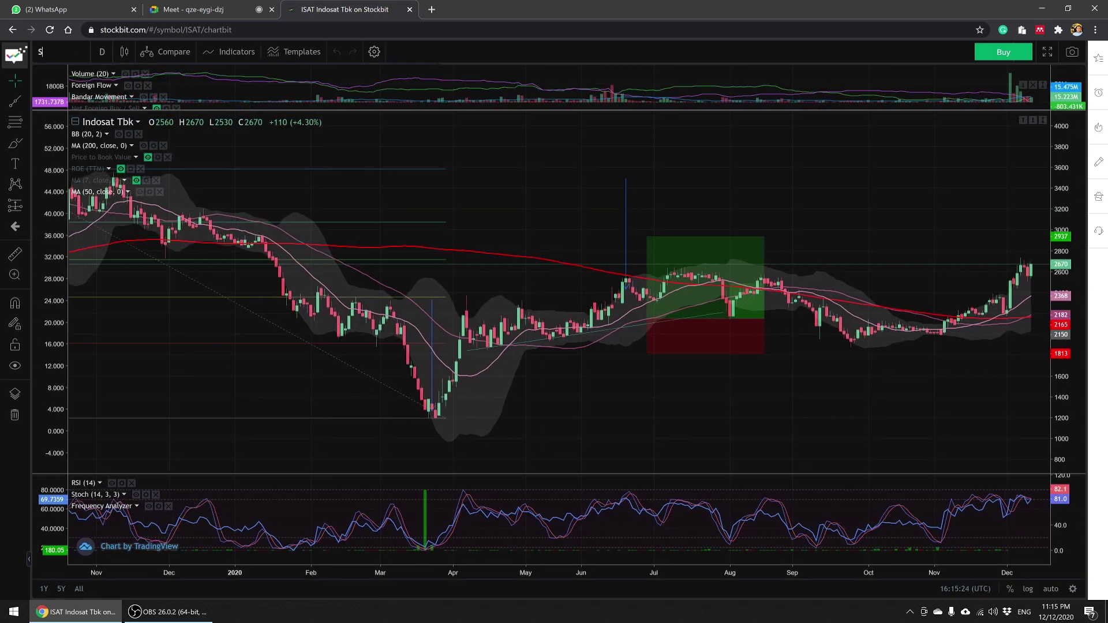
{"action": "type", "text": "SMGR"}
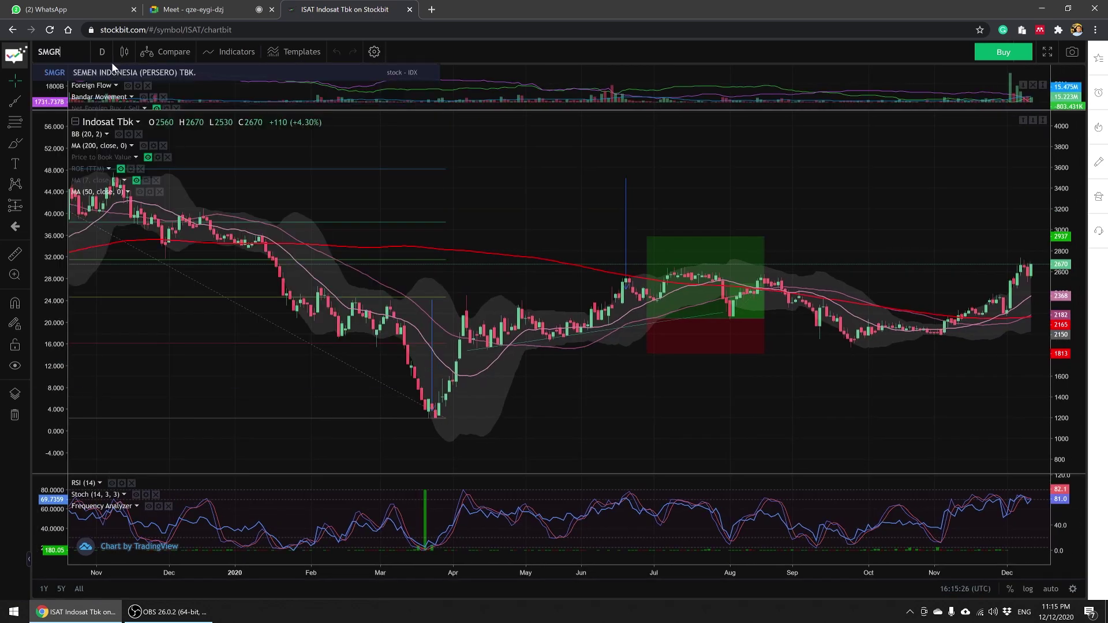
{"action": "left_click", "coordinate": [103, 72]}
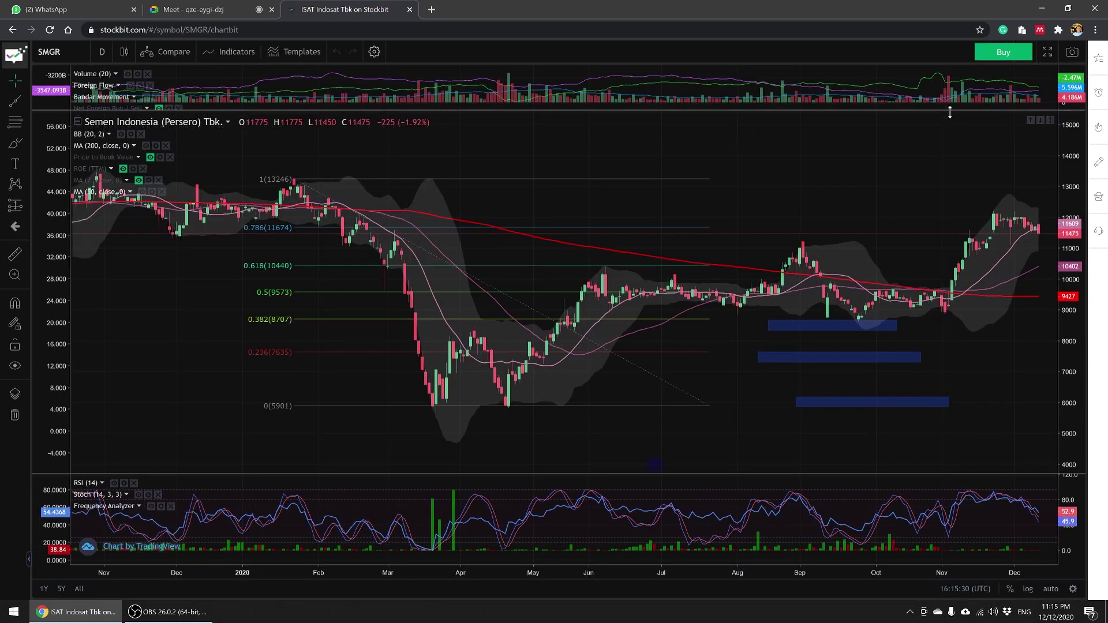
{"action": "left_click_drag", "start_coordinate": [954, 112], "coordinate": [774, 132]}
{"action": "scroll", "coordinate": [773, 133], "scroll_direction": "up", "scroll_amount": 5}
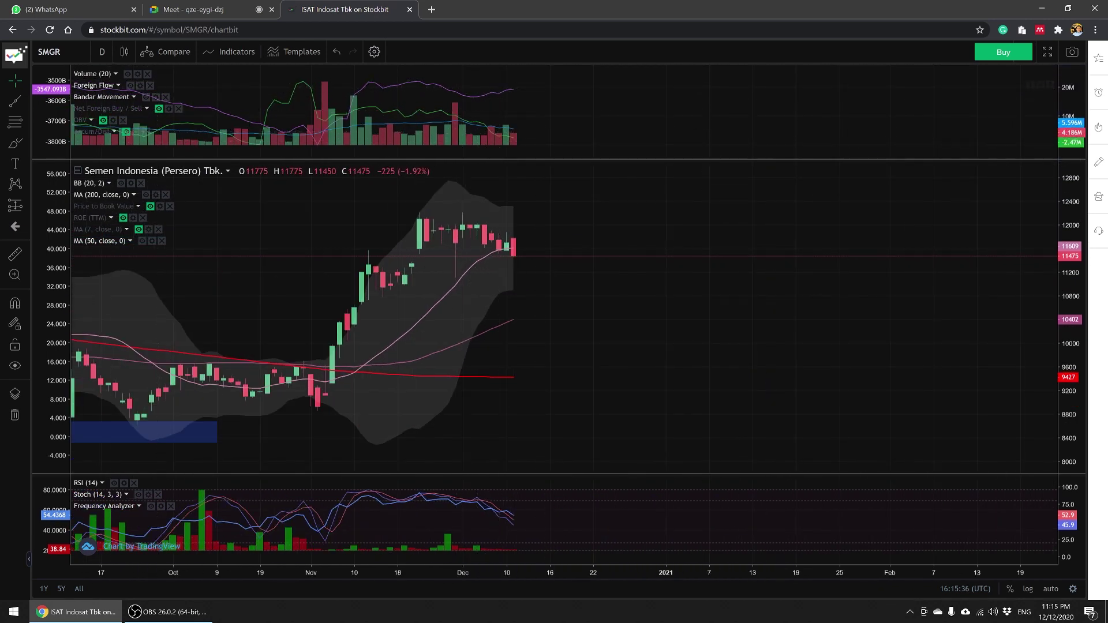
Step: Load the INTP chart and examine its foreign flow and price action over the most recent sessions
{"action": "type", "text": "INTP"}
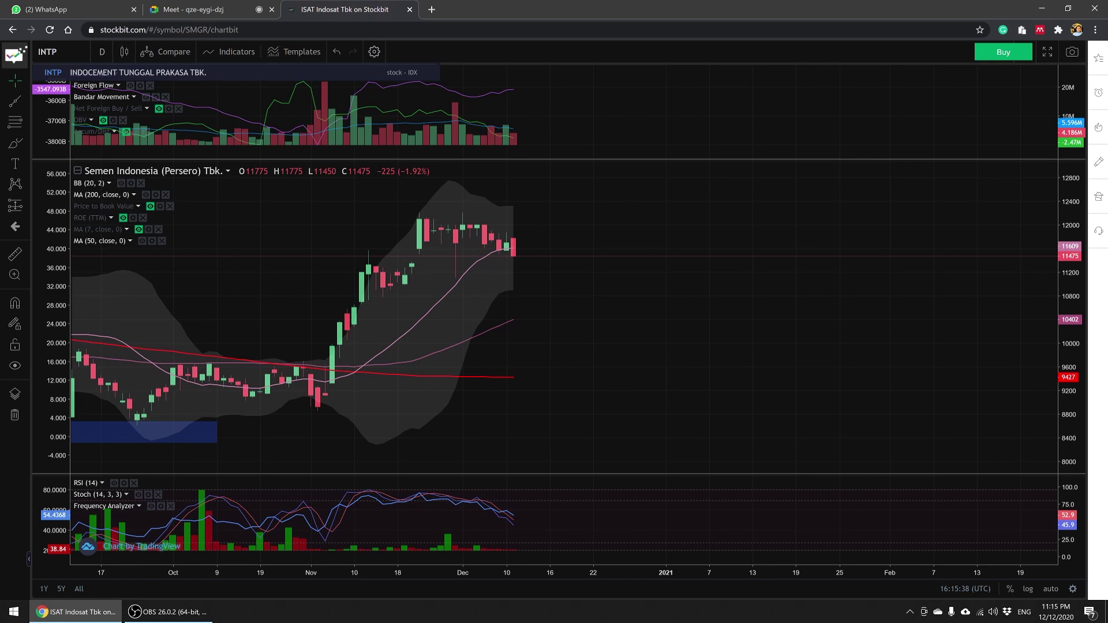
{"action": "left_click", "coordinate": [82, 70]}
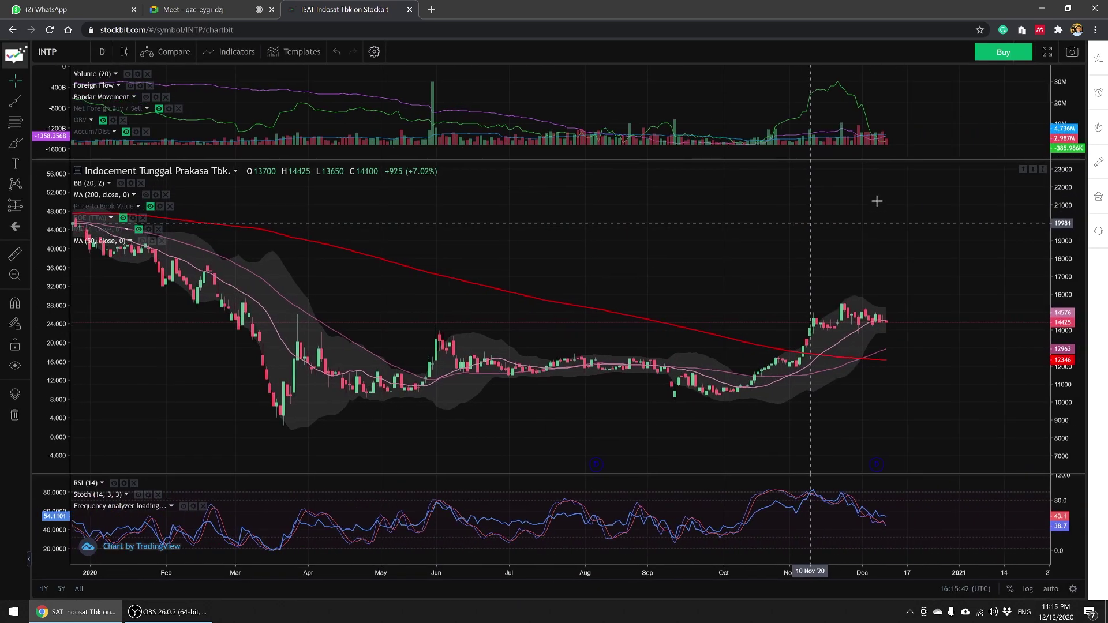
{"action": "scroll", "coordinate": [877, 201], "scroll_direction": "up", "scroll_amount": 5}
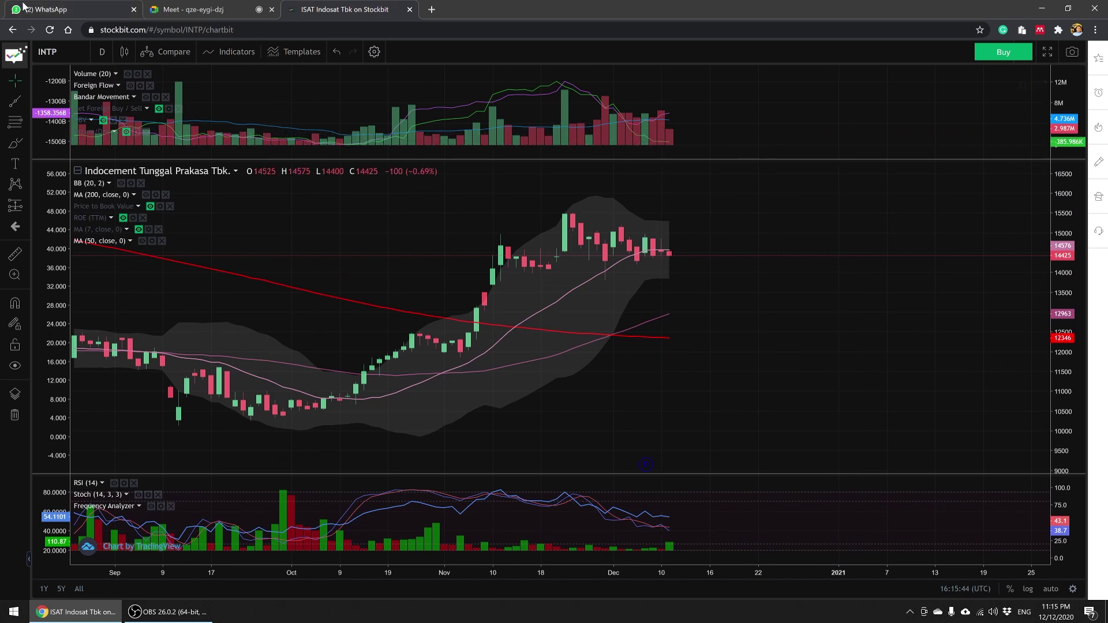
Step: Return to the shared spreadsheet in Meet and enter the note "asing jualan" in the cell beside KIJA
{"action": "left_click", "coordinate": [184, 10]}
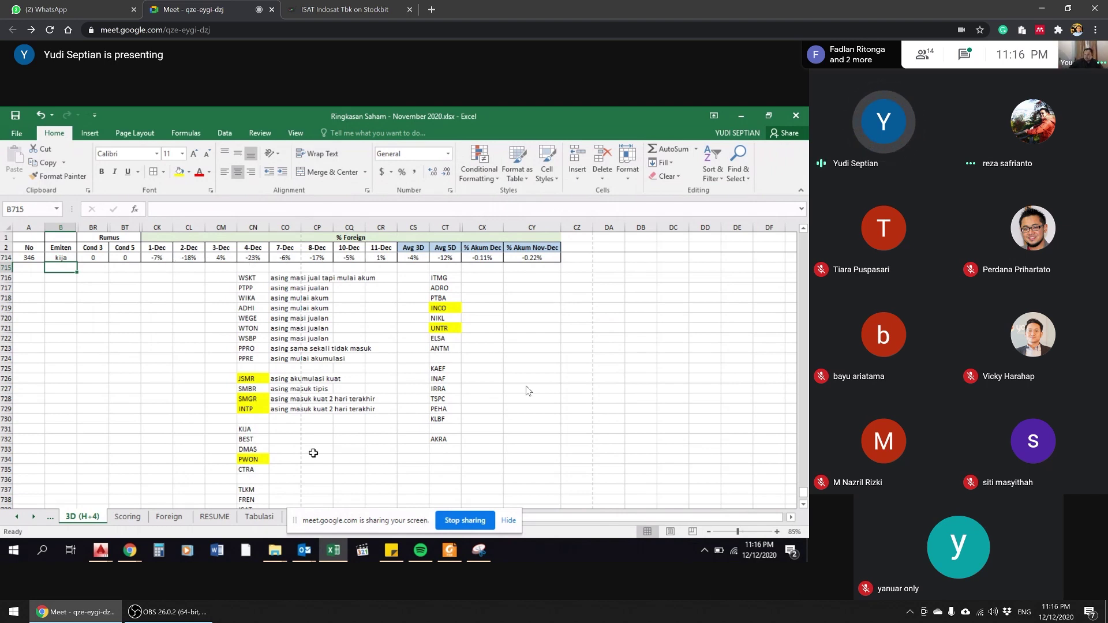
{"action": "left_click", "coordinate": [273, 432]}
{"action": "type", "text": "asing jualan"}
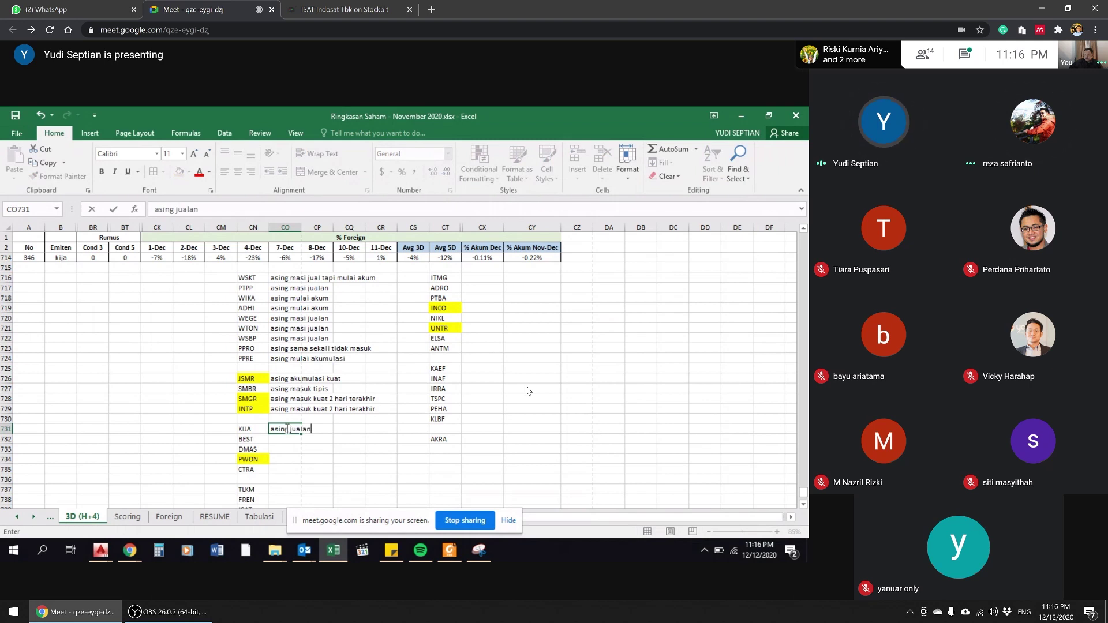
{"action": "key", "text": "Return"}
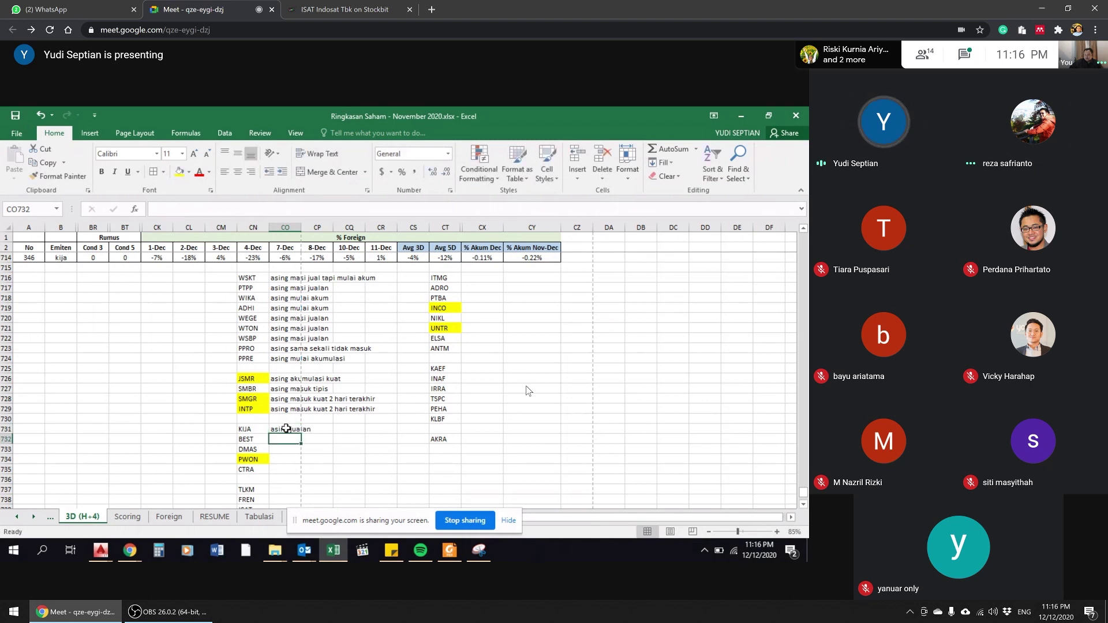
Step: Set the Emiten code in row 714 to best
{"action": "left_click", "coordinate": [65, 258]}
{"action": "type", "text": "besT"}
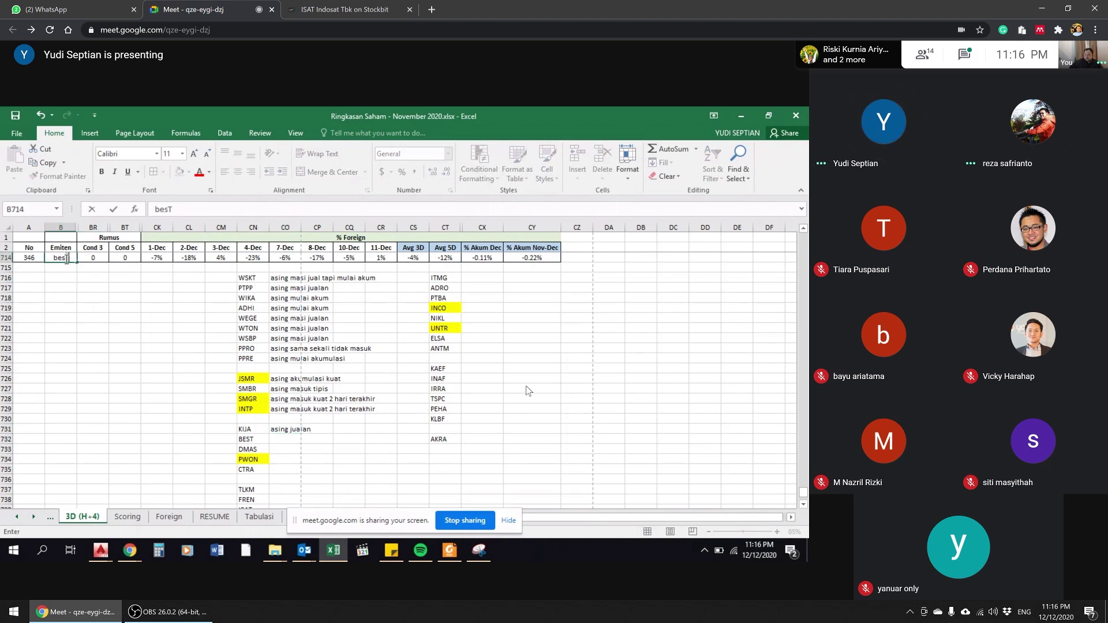
{"action": "key", "text": "Return"}
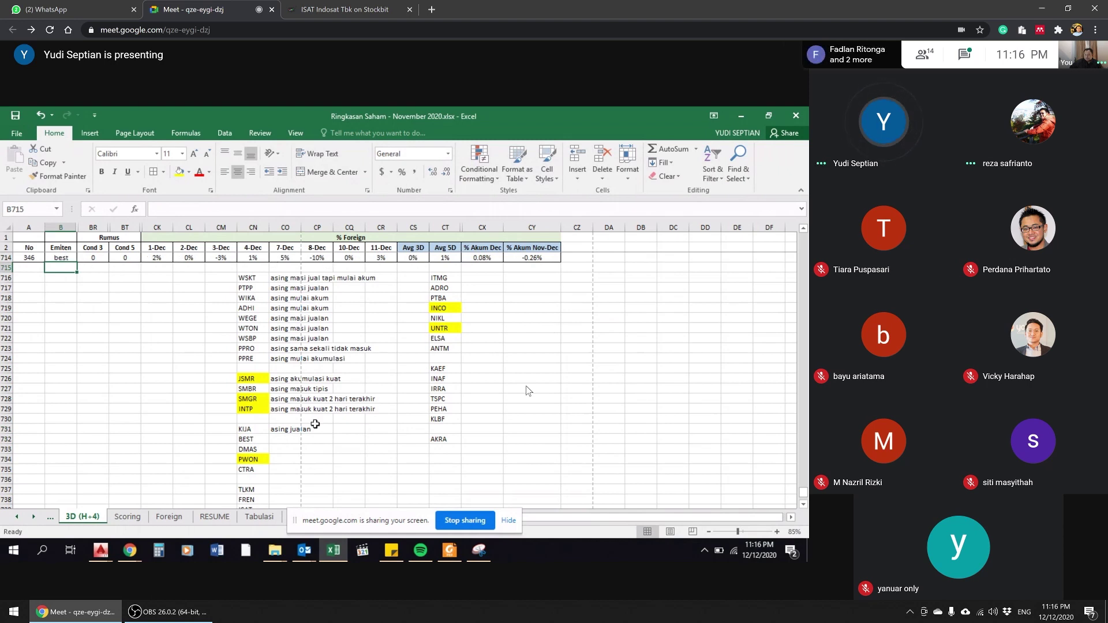
Step: Enter the note "asing masuk tipis" in the cell beside BEST
{"action": "left_click", "coordinate": [280, 438]}
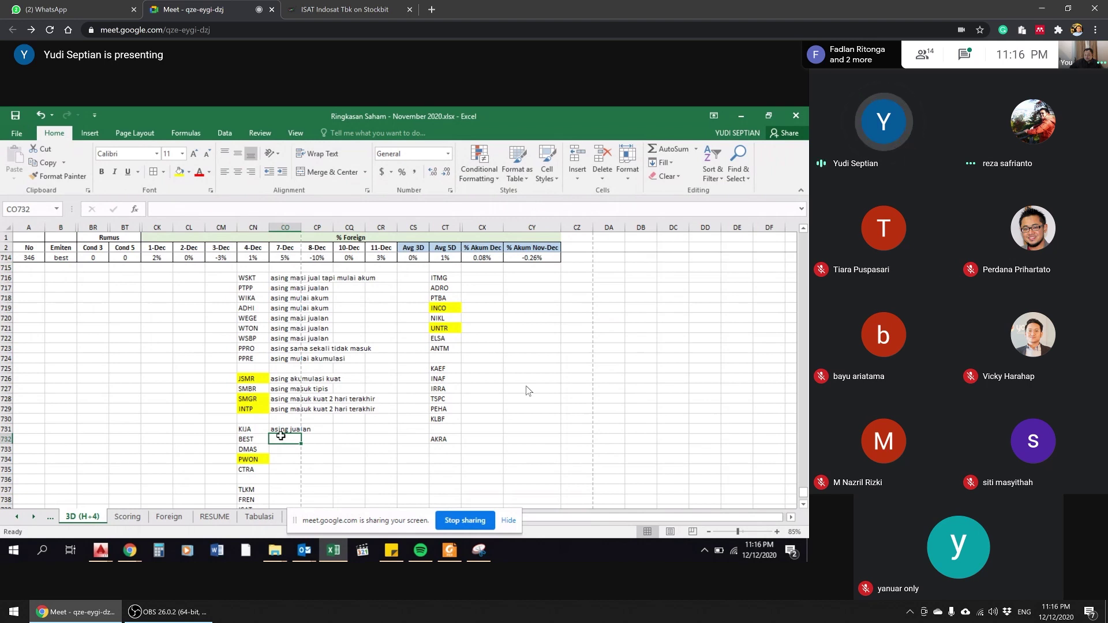
{"action": "type", "text": "mau"}
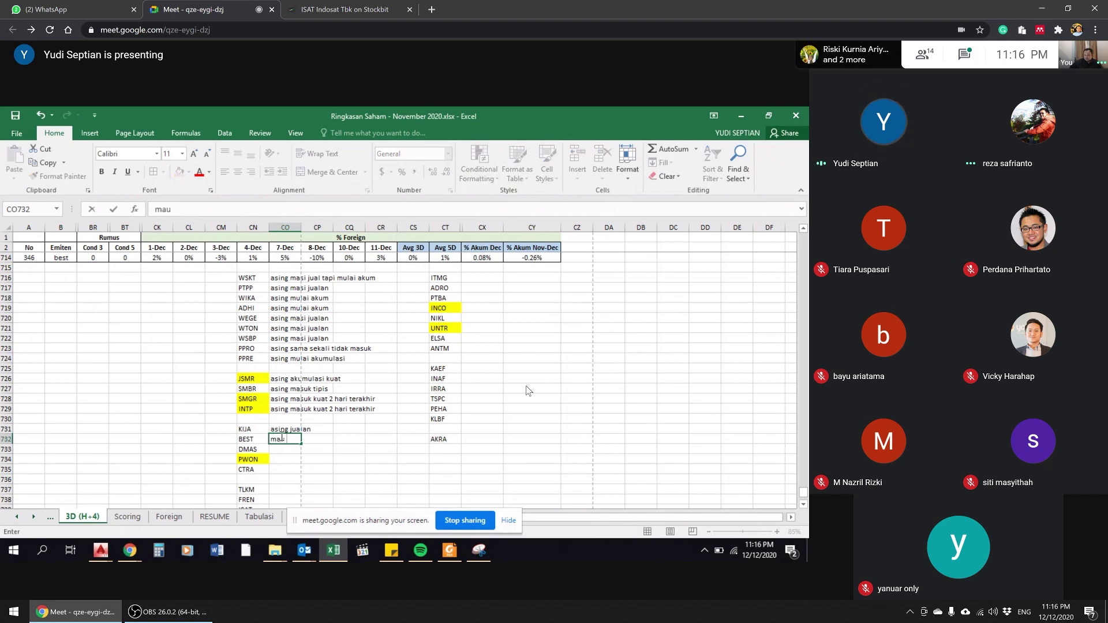
{"action": "type", "text": "asing "}
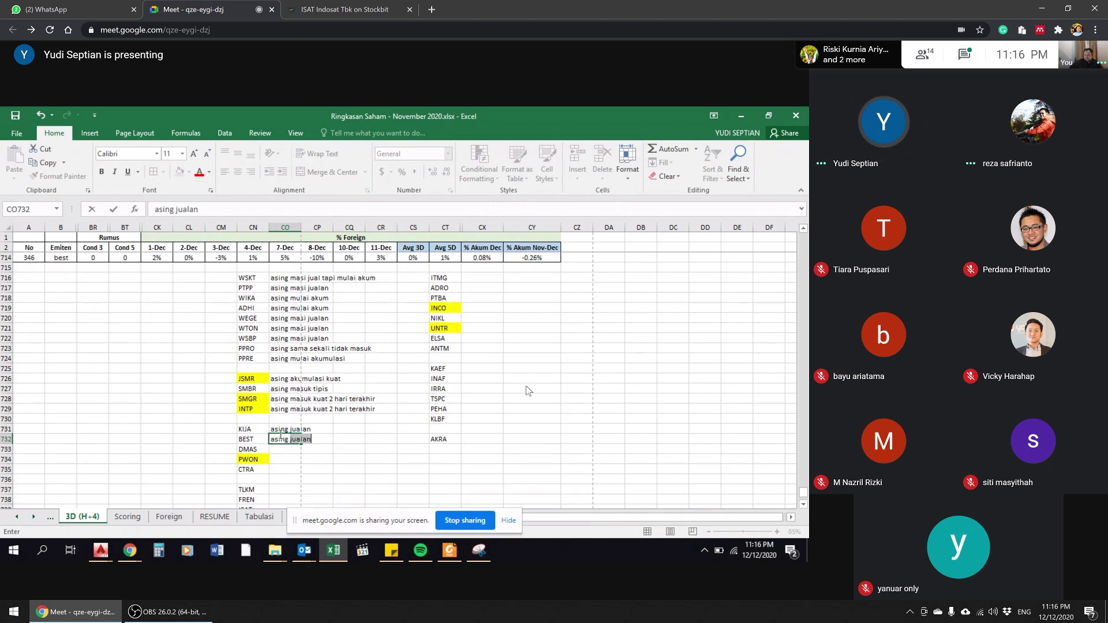
{"action": "type", "text": "masuk tipis"}
{"action": "key", "text": "Return"}
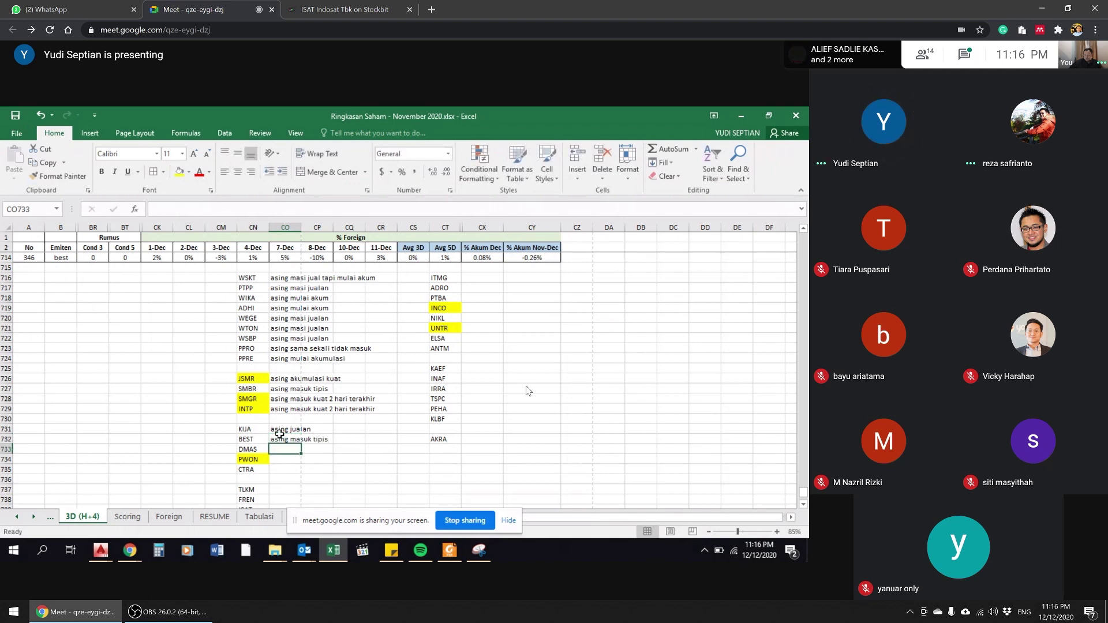
Step: Set the Emiten code in row 714 to dmas and review its daily foreign percentages from 1-Dec to 11-Dec
{"action": "left_click", "coordinate": [65, 255]}
{"action": "type", "text": "dmas"}
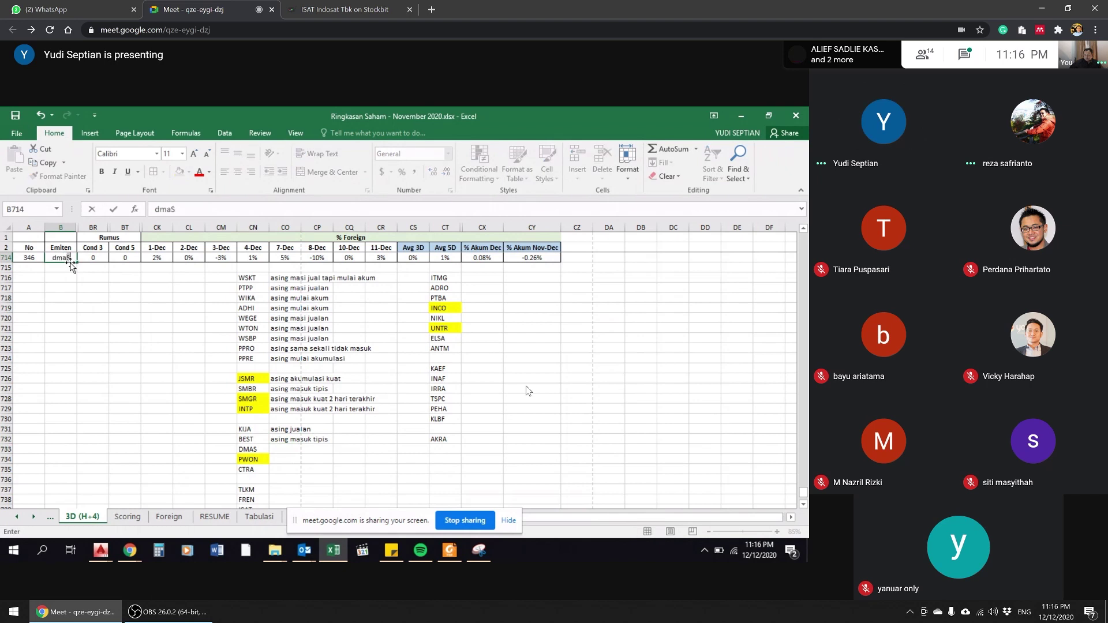
{"action": "key", "text": "Return"}
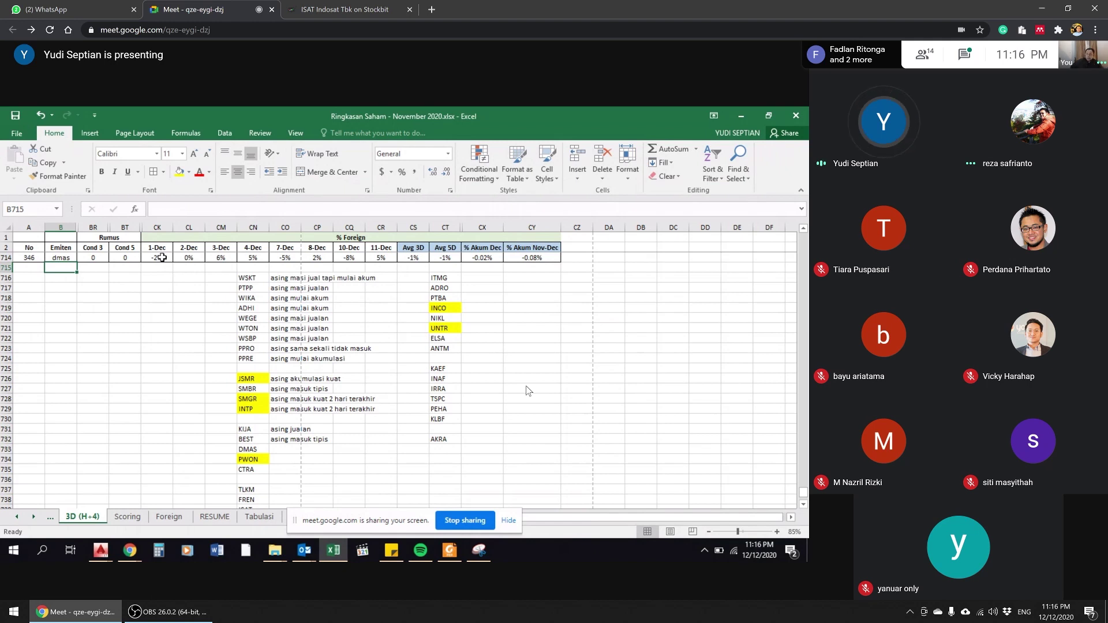
{"action": "left_click_drag", "start_coordinate": [162, 257], "coordinate": [366, 265]}
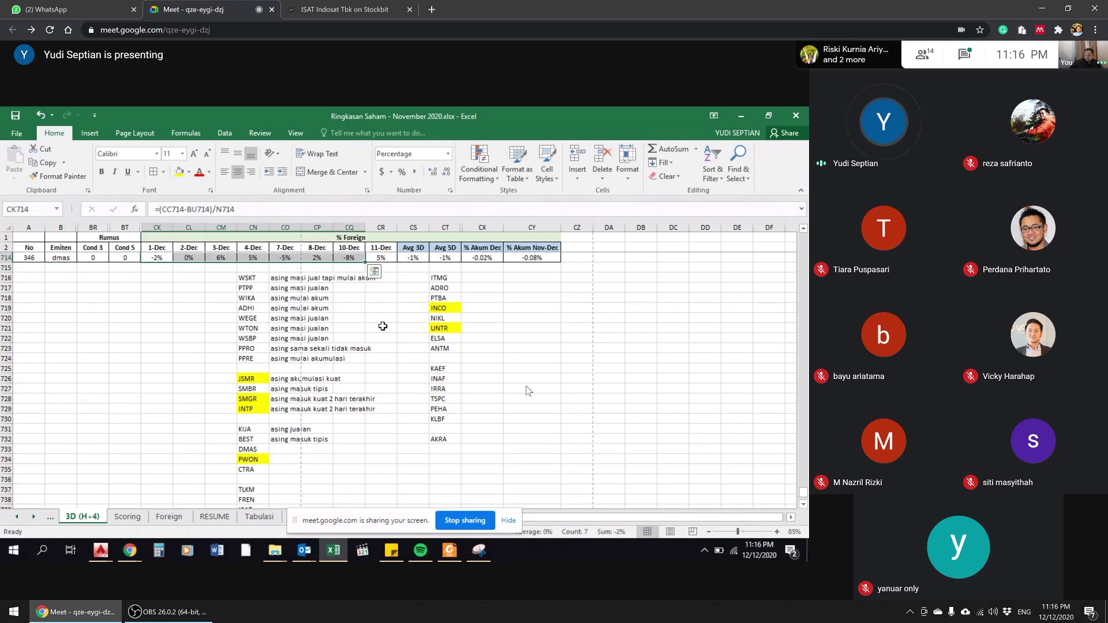
{"action": "left_click", "coordinate": [385, 260]}
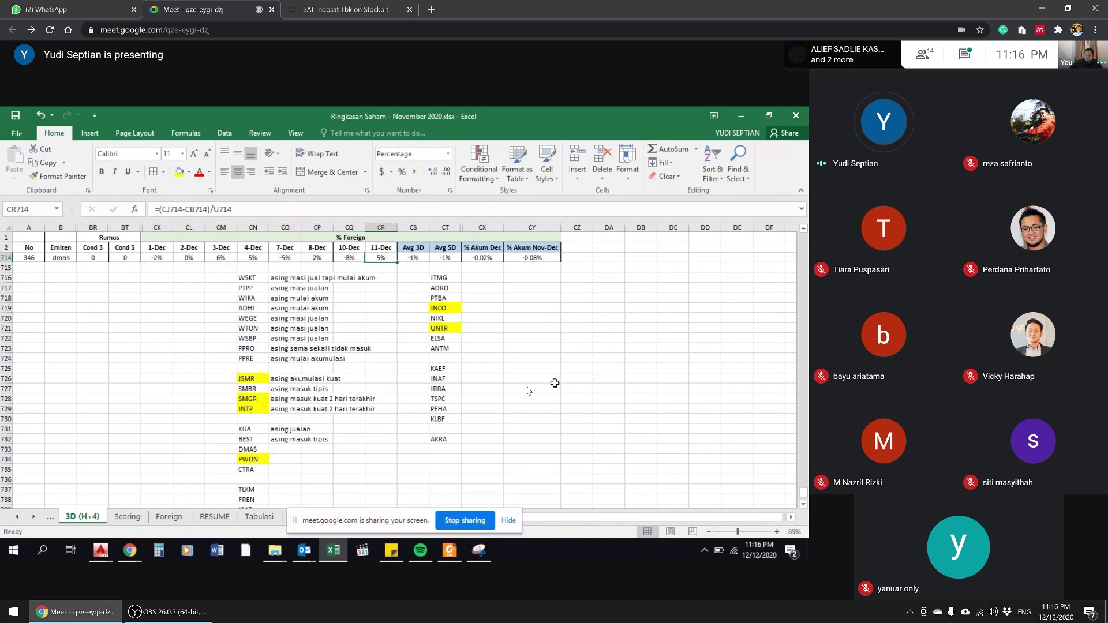
Step: Enter the note "asing mau tipis" in the cell beside DMAS
{"action": "left_click", "coordinate": [283, 447]}
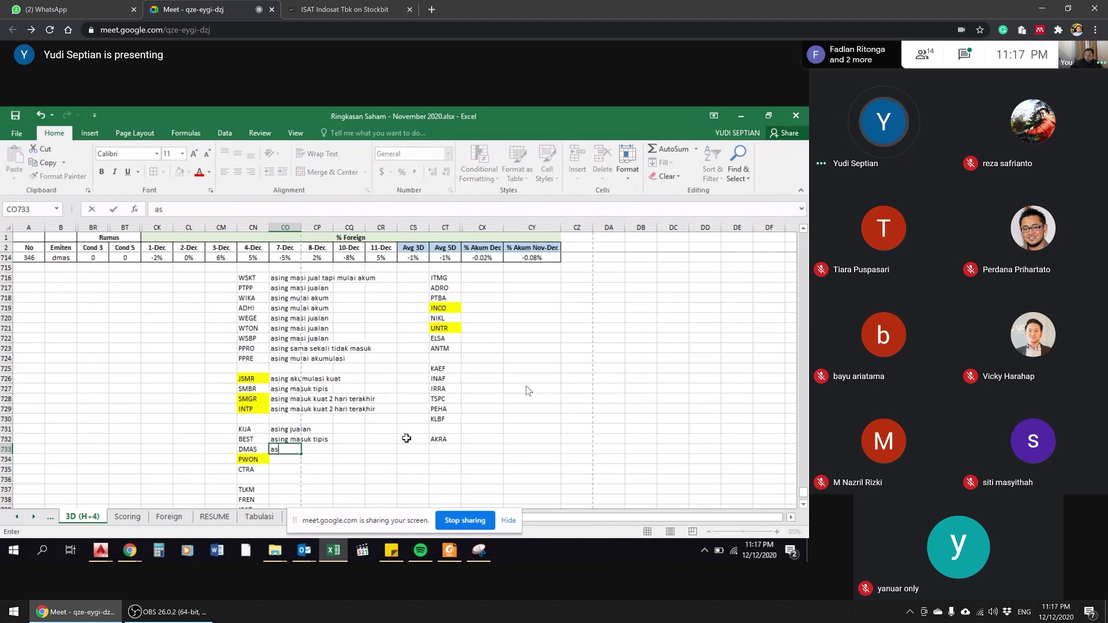
{"action": "type", "text": "asing mau "}
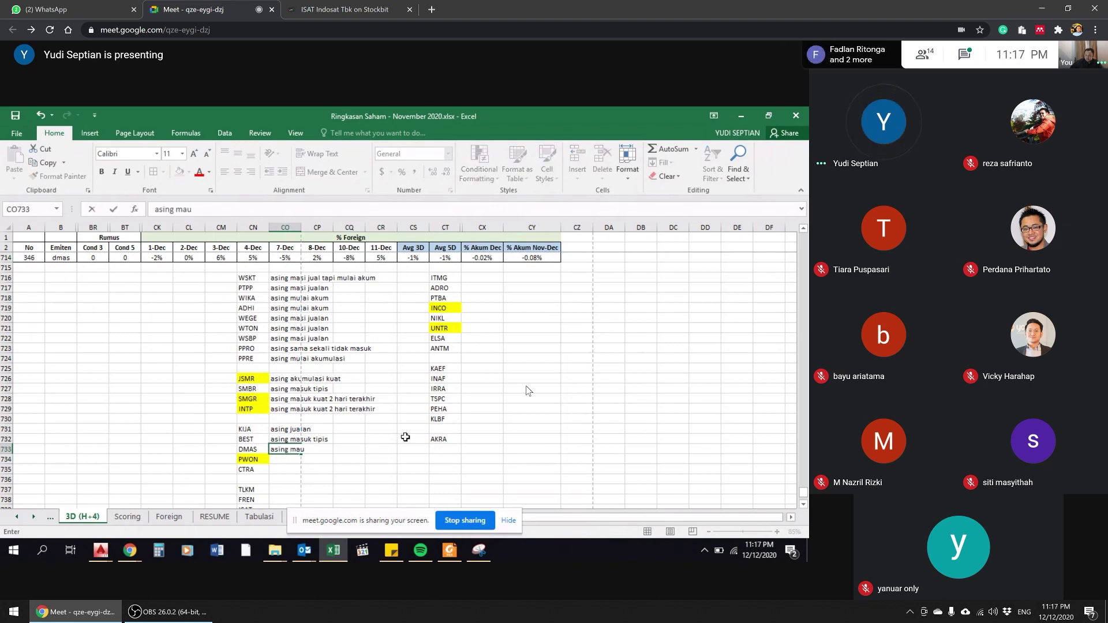
{"action": "type", "text": "tipis"}
{"action": "key", "text": "Return"}
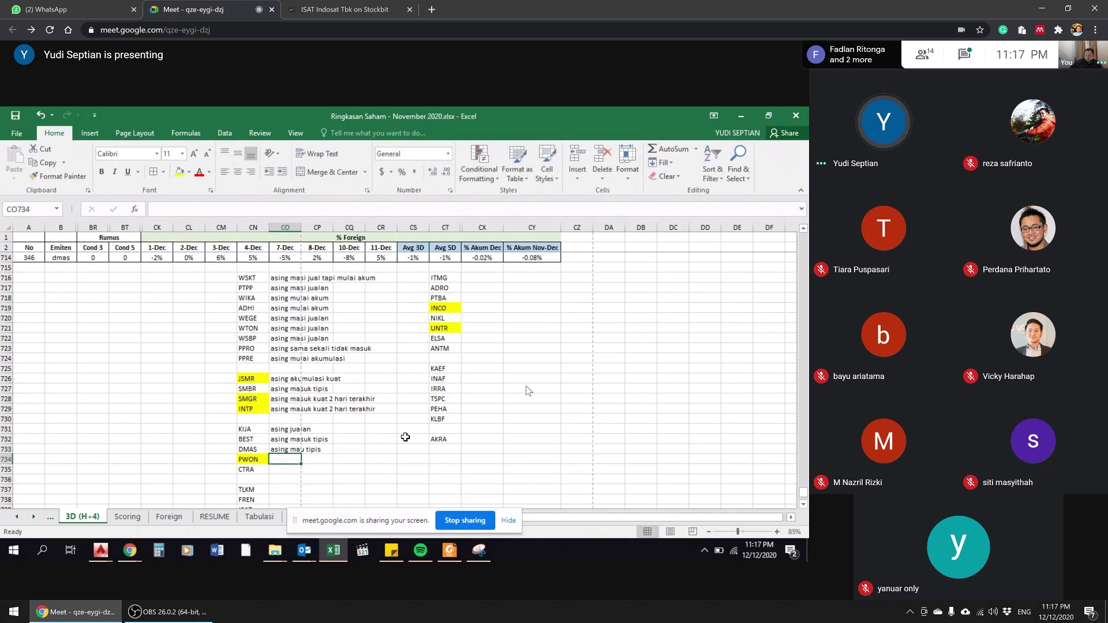
Step: Set the Emiten code in row 714 to pwon
{"action": "left_click", "coordinate": [64, 261]}
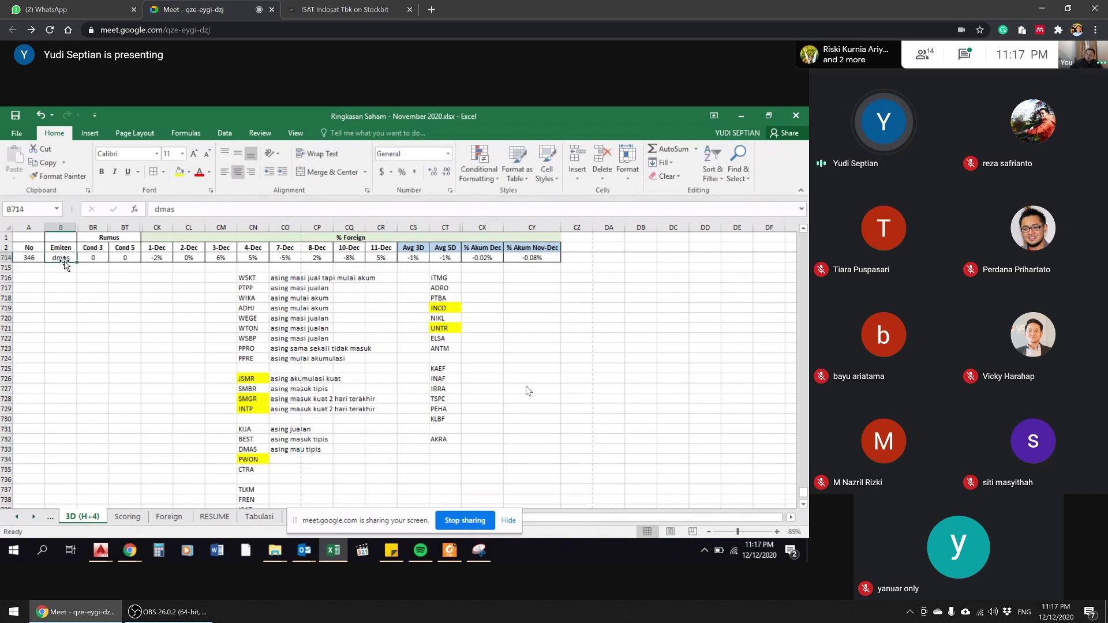
{"action": "type", "text": "pwon"}
{"action": "key", "text": "Return"}
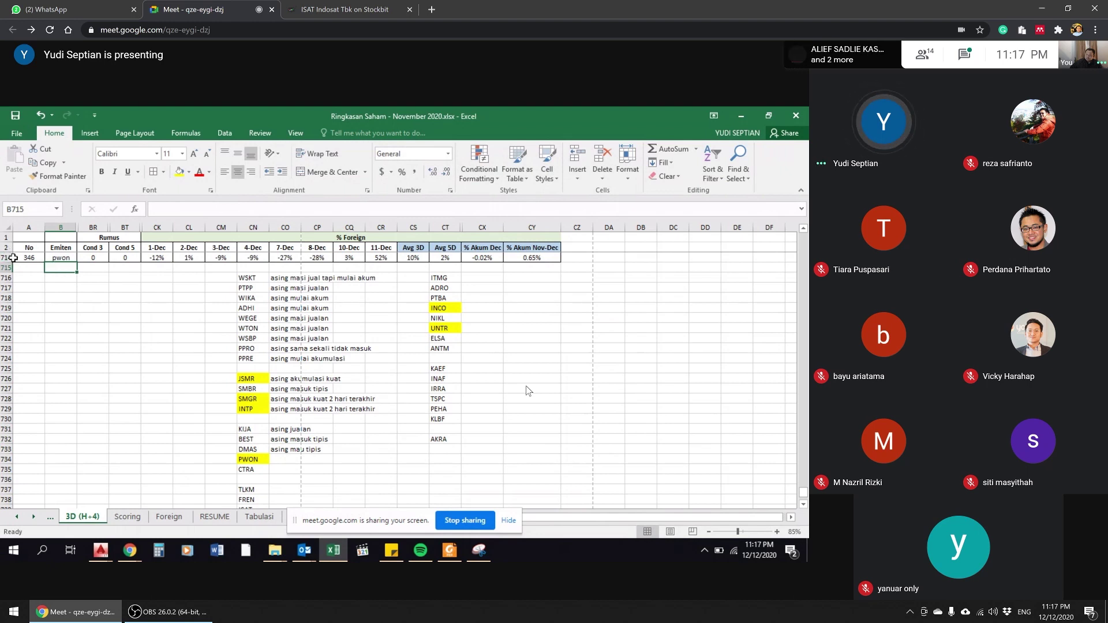
Step: Examine the daily foreign percentages for PWON in row 714, cell by cell from 1-Dec through 11-Dec
{"action": "left_click", "coordinate": [4, 258]}
{"action": "left_click", "coordinate": [193, 259]}
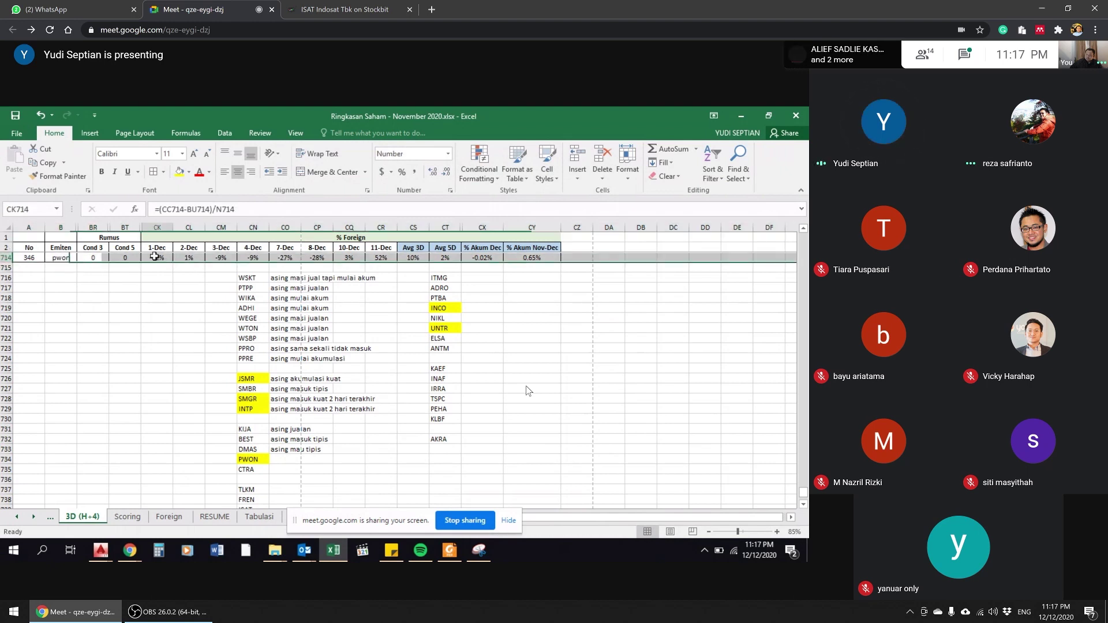
{"action": "key", "text": "Right"}
{"action": "key", "text": "Right"}
{"action": "key", "text": "Right"}
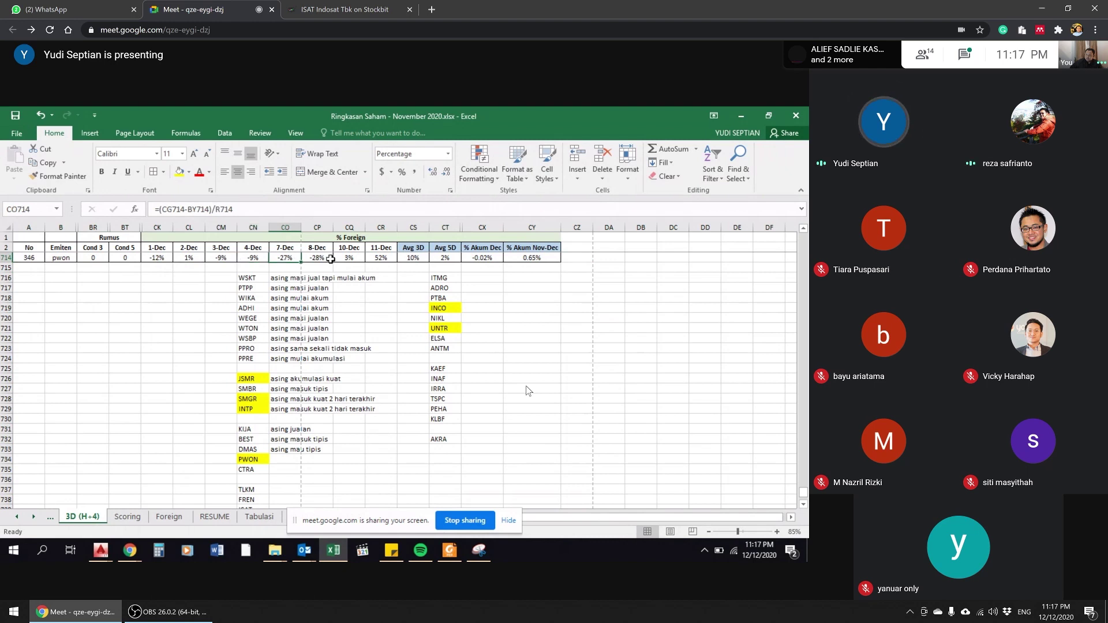
{"action": "key", "text": "Right"}
{"action": "key", "text": "Right"}
{"action": "key", "text": "Right"}
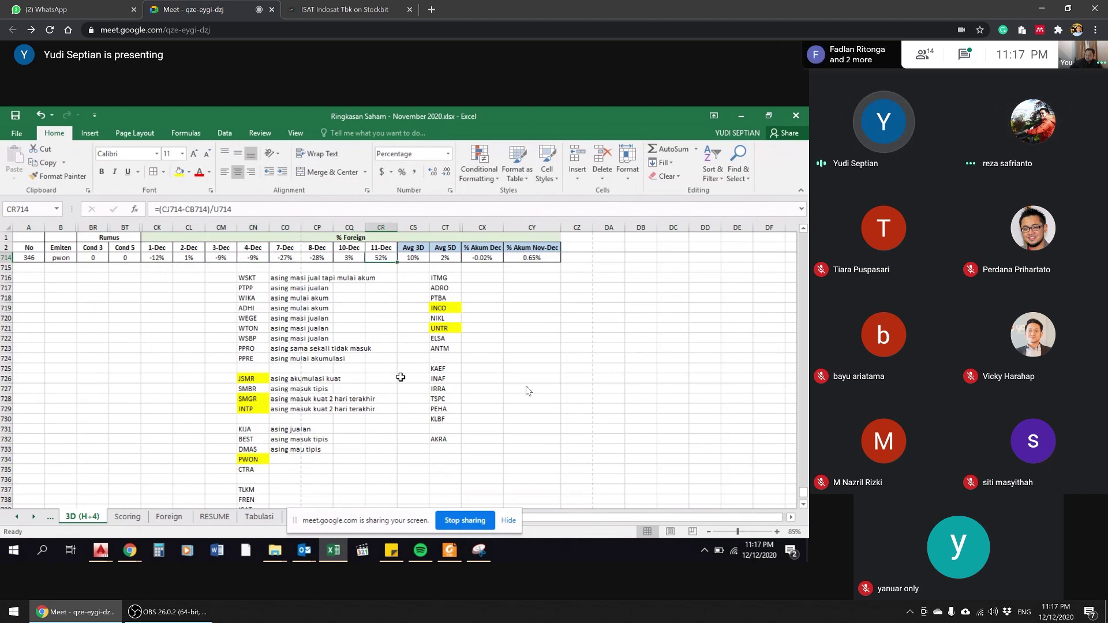
Step: Switch to Stockbit, load the PWON chart and examine its foreign flow and price up to 11 Dec
{"action": "key", "text": "ctrl+Tab"}
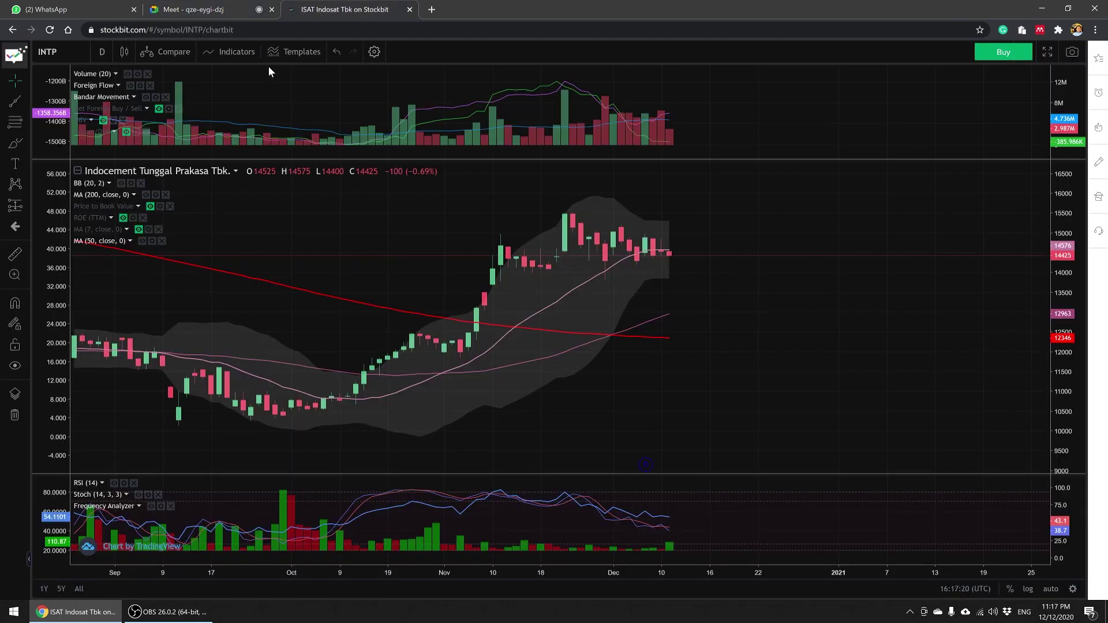
{"action": "type", "text": "PWIN"}
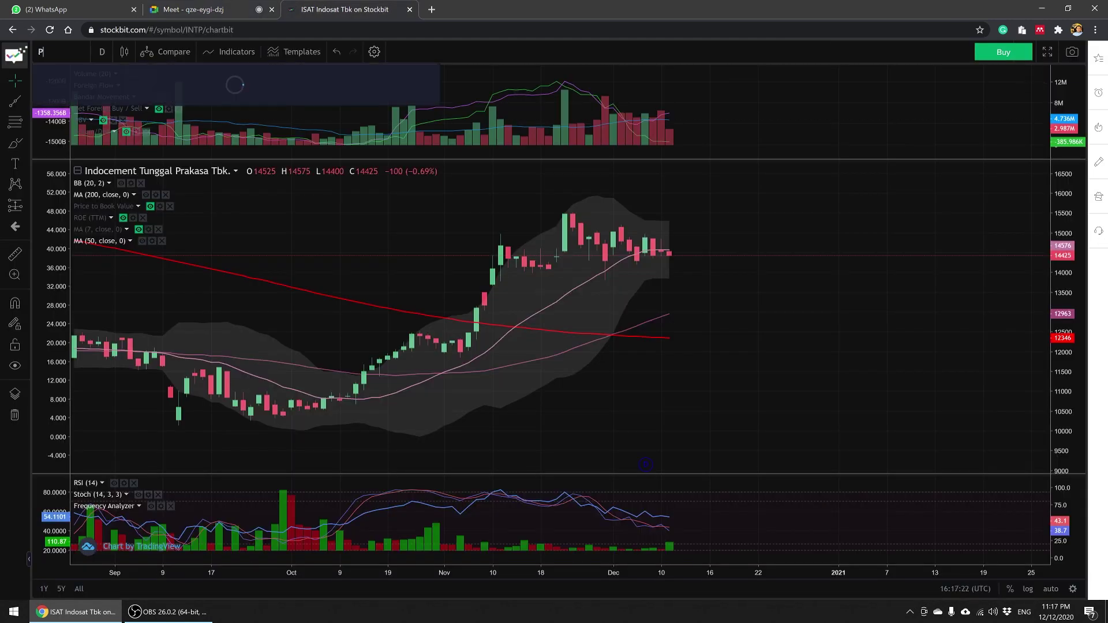
{"action": "key", "text": "BackSpace"}
{"action": "key", "text": "BackSpace"}
{"action": "type", "text": "ON"}
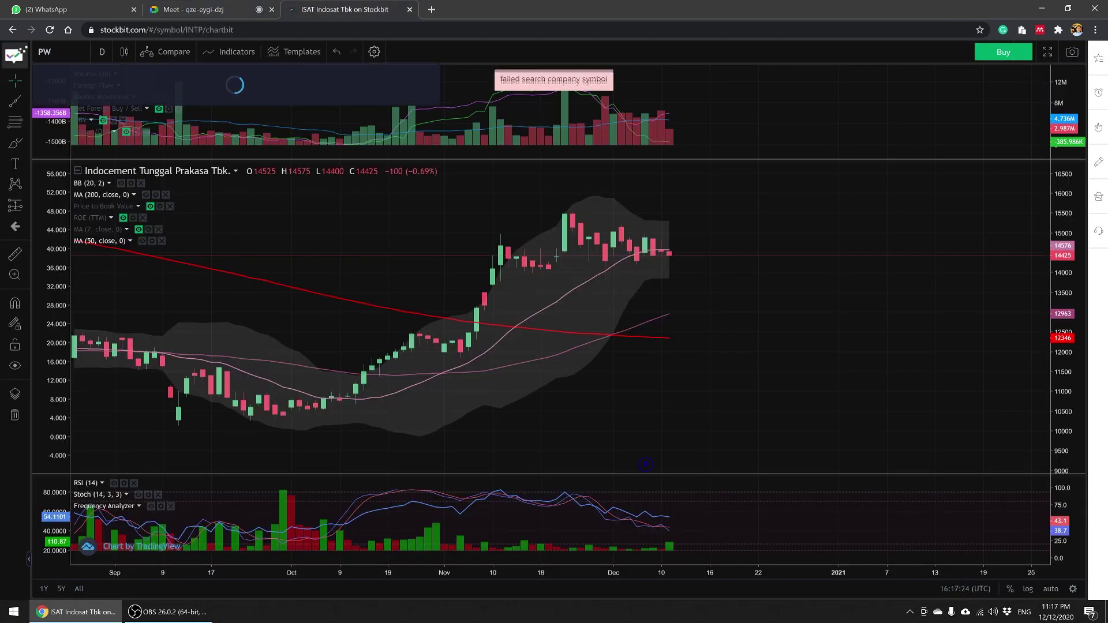
{"action": "left_click", "coordinate": [109, 70]}
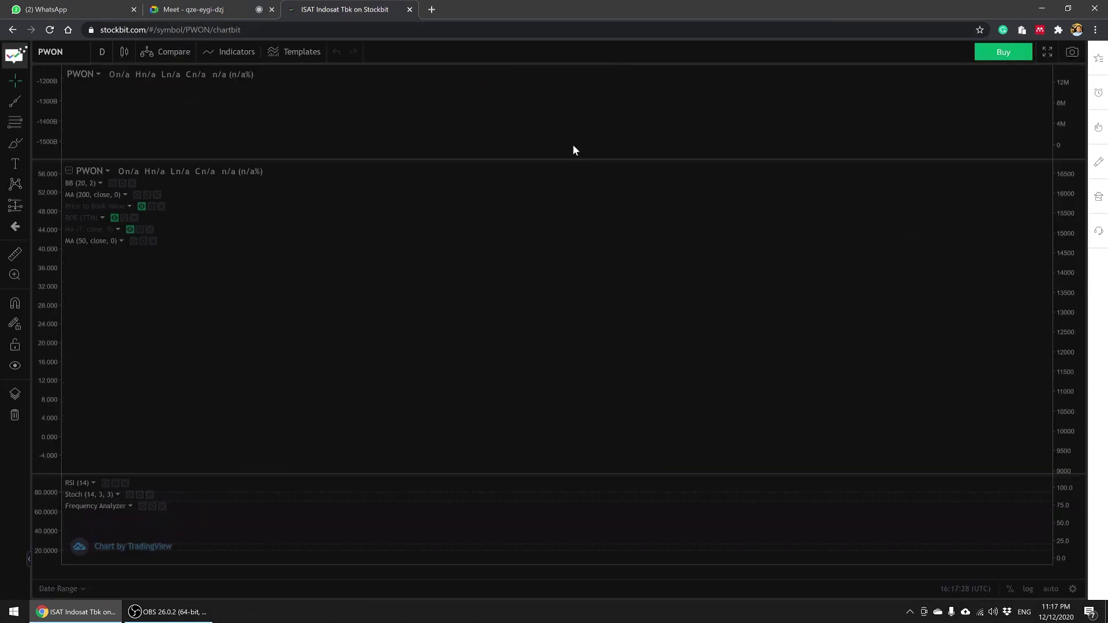
{"action": "scroll", "coordinate": [956, 188], "scroll_direction": "up", "scroll_amount": 6}
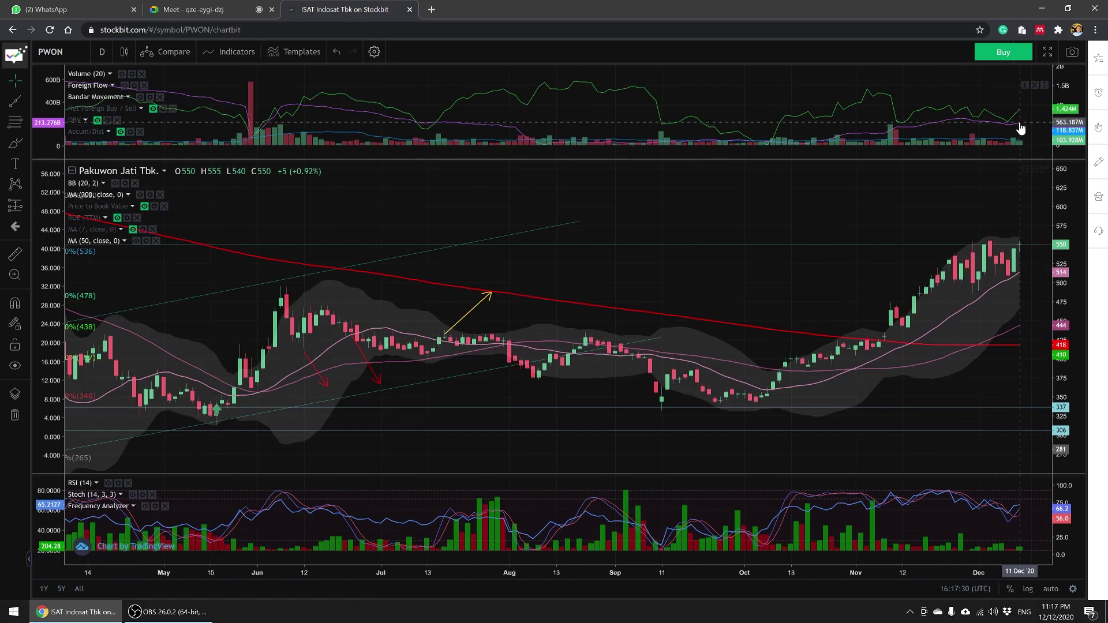
Step: Examine PWON's November and December foreign flow up close, and return to the shared spreadsheet in Google Meet
{"action": "scroll", "coordinate": [1013, 118], "scroll_direction": "up", "scroll_amount": 3}
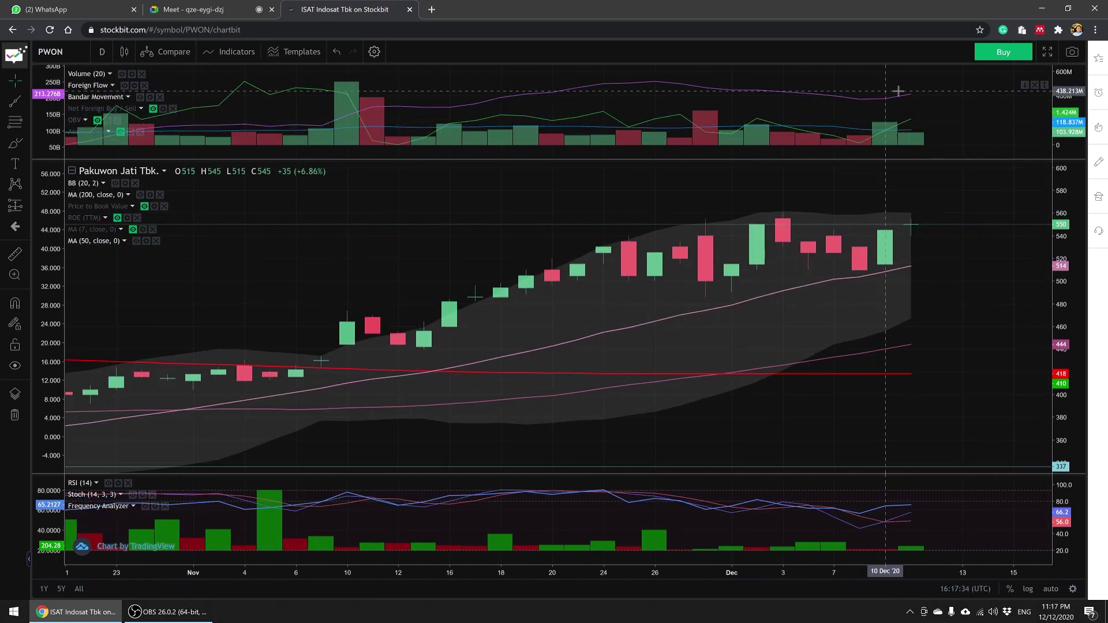
{"action": "left_click", "coordinate": [85, 7]}
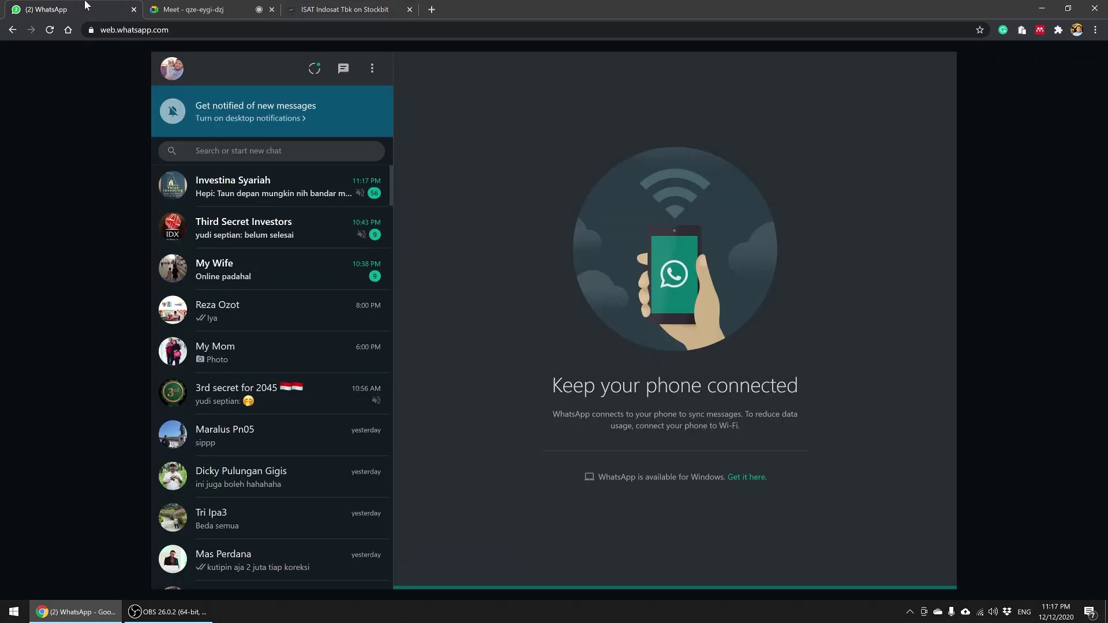
{"action": "left_click", "coordinate": [219, 8]}
{"action": "left_click", "coordinate": [342, 6]}
{"action": "left_click", "coordinate": [193, 10]}
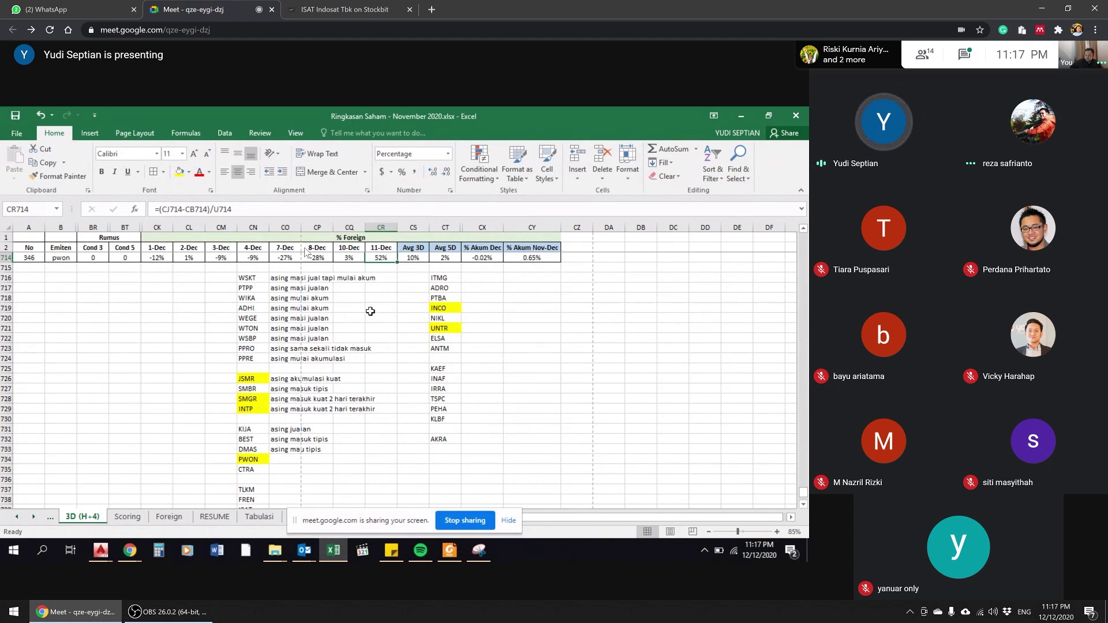
Step: Switch to Stockbit, load the CTRA chart, examine its recent foreign flow up close, and return to the Meet presentation
{"action": "mouse_move", "coordinate": [688, 402]}
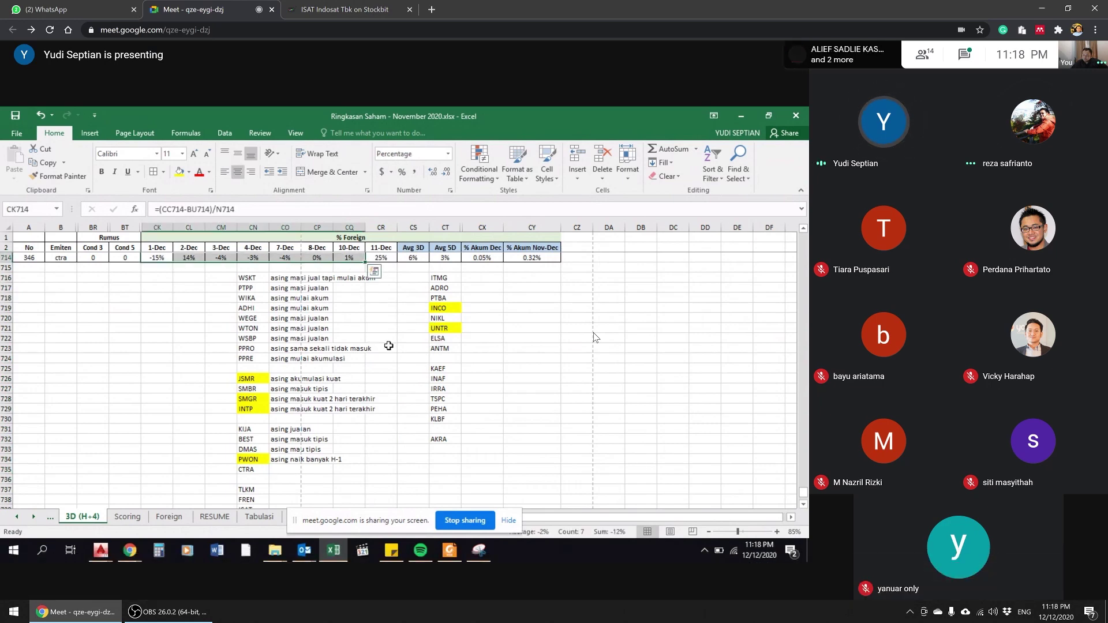
{"action": "left_click", "coordinate": [335, 9]}
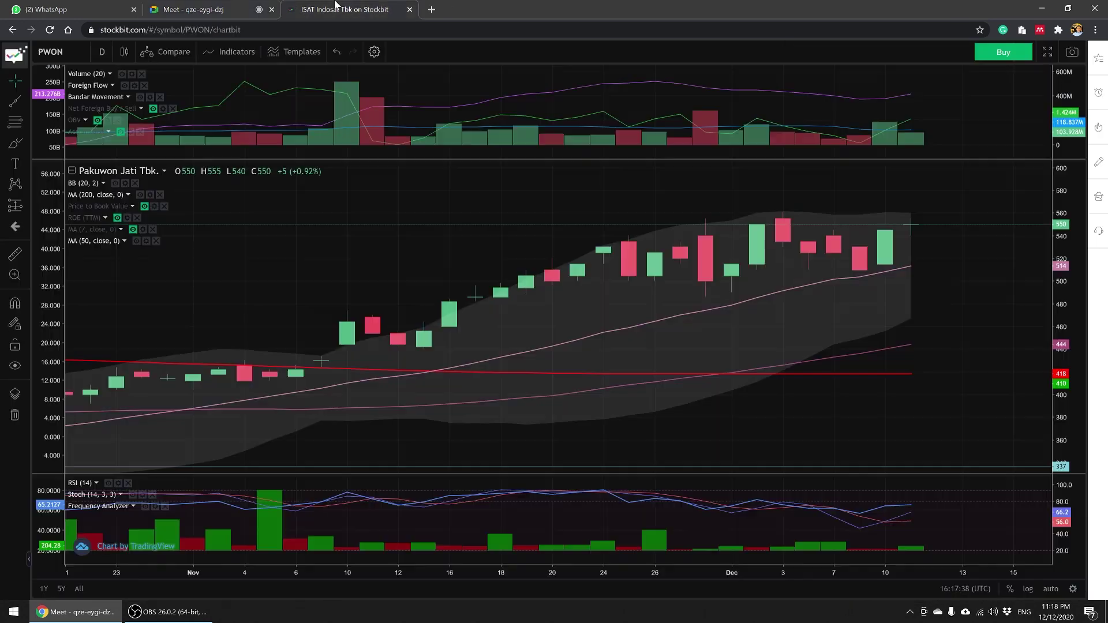
{"action": "left_click", "coordinate": [50, 51]}
{"action": "type", "text": "CTRA"}
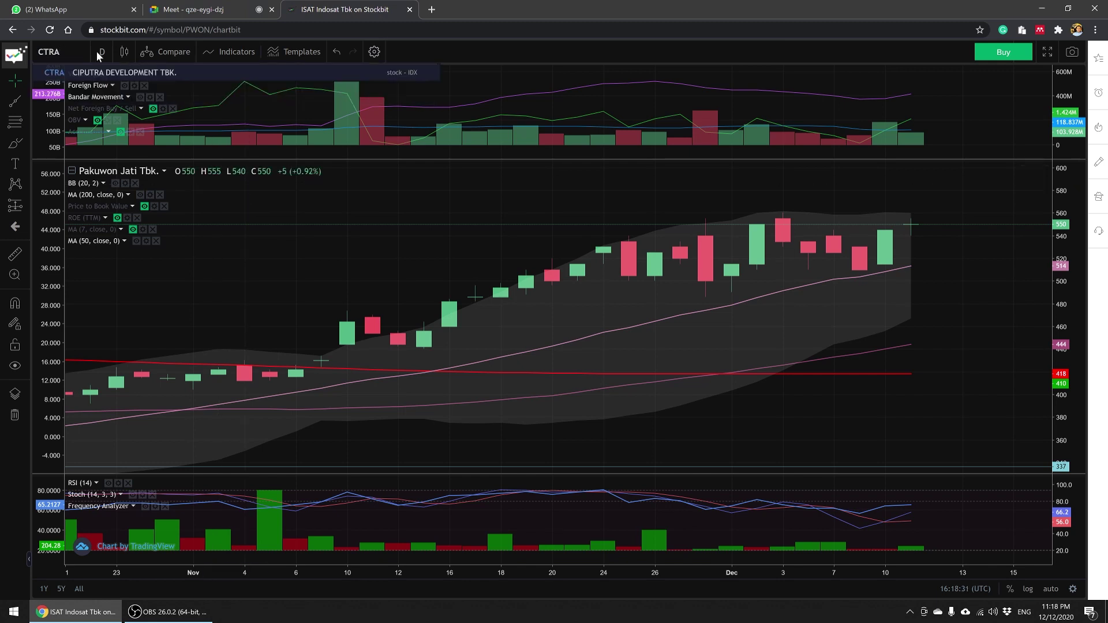
{"action": "left_click", "coordinate": [132, 72]}
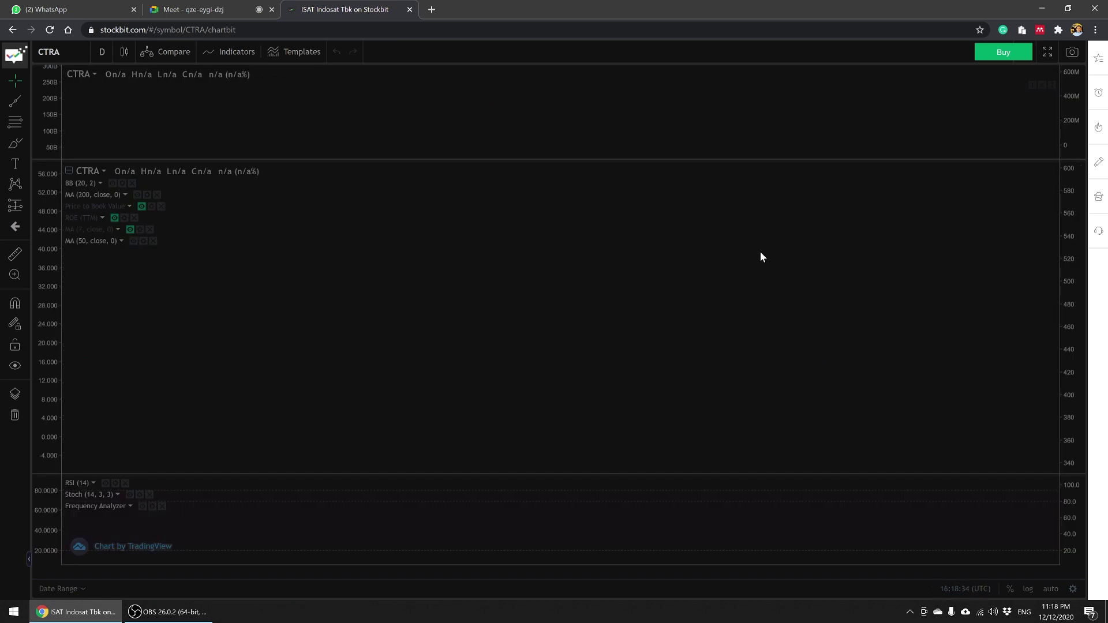
{"action": "scroll", "coordinate": [979, 166], "scroll_direction": "up", "scroll_amount": 6}
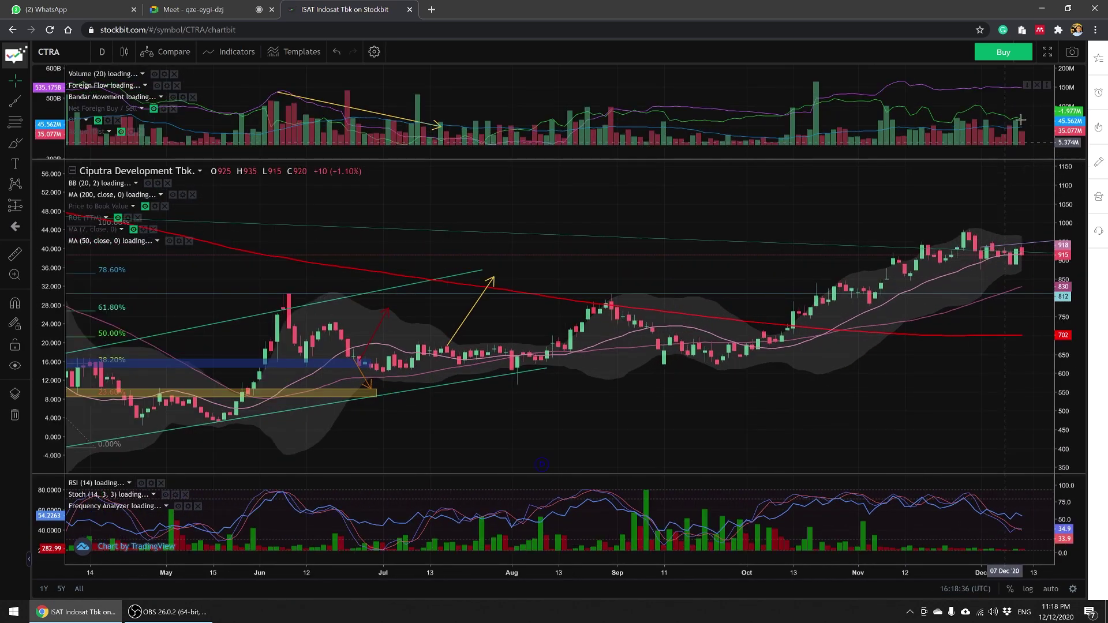
{"action": "scroll", "coordinate": [972, 115], "scroll_direction": "up", "scroll_amount": 1}
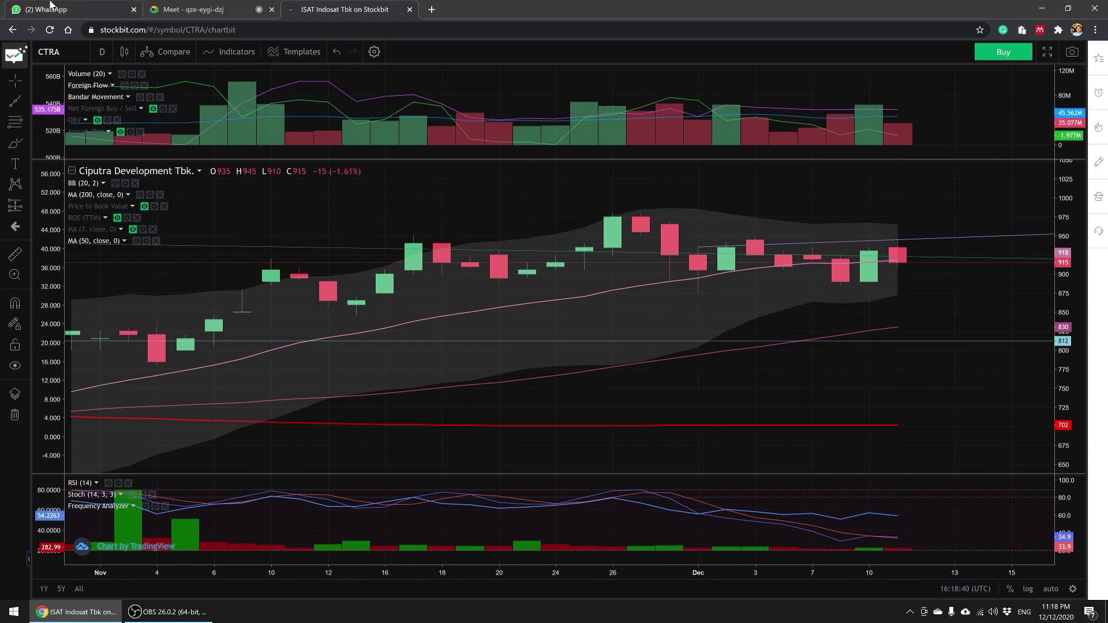
{"action": "left_click", "coordinate": [149, 7]}
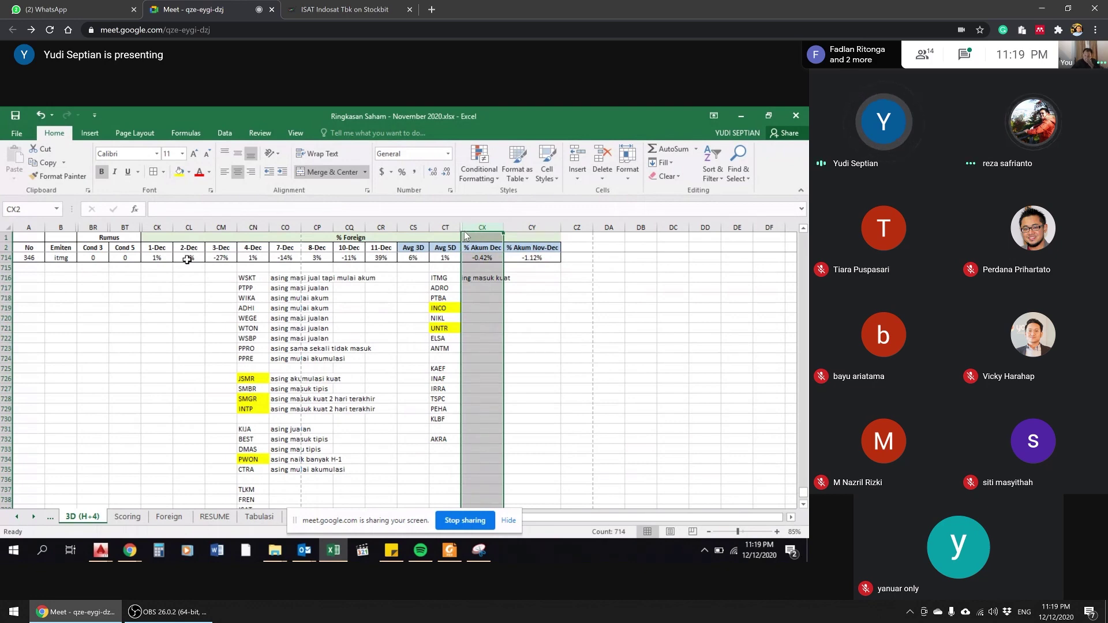
Step: Load the NIKL chart on Stockbit, examine its foreign flow and price through early December, and switch back to Google Meet
{"action": "mouse_move", "coordinate": [464, 231]}
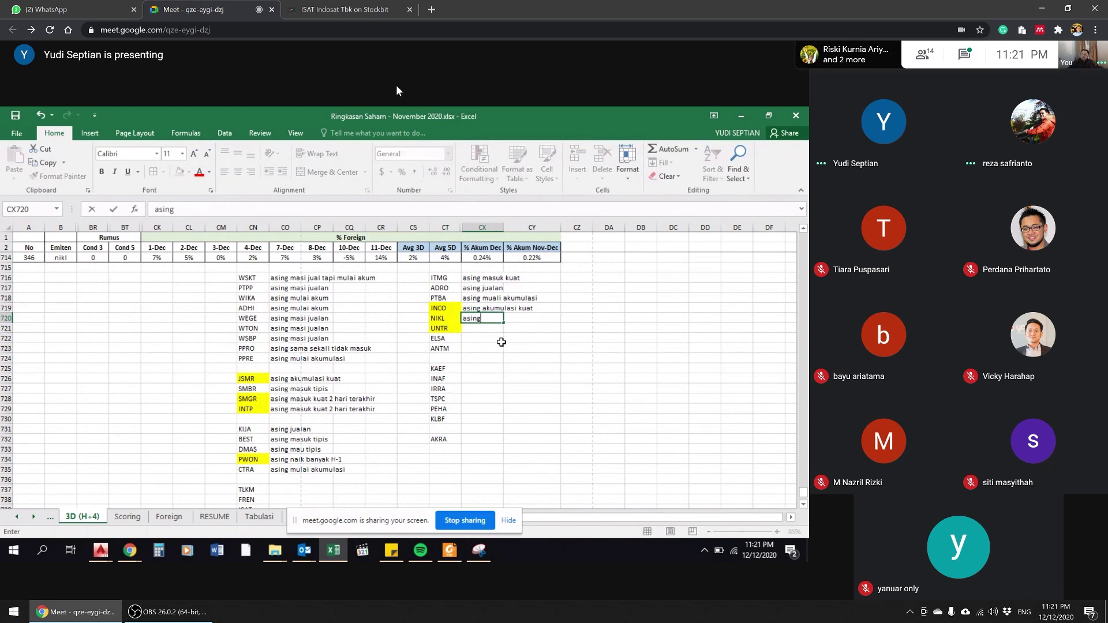
{"action": "left_click", "coordinate": [346, 11]}
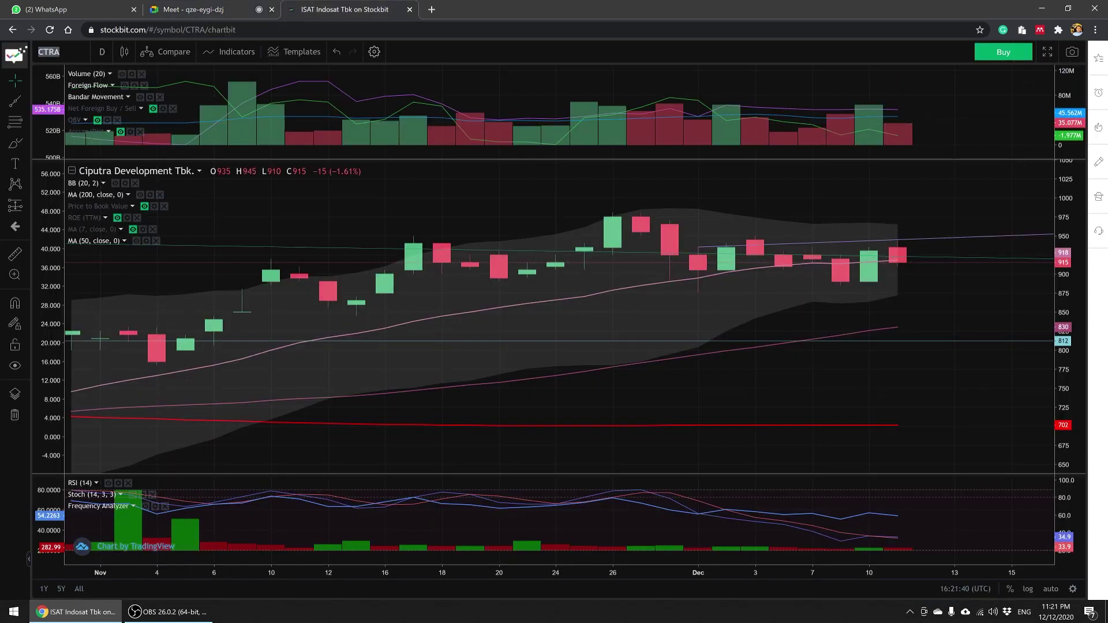
{"action": "type", "text": "NIKL"}
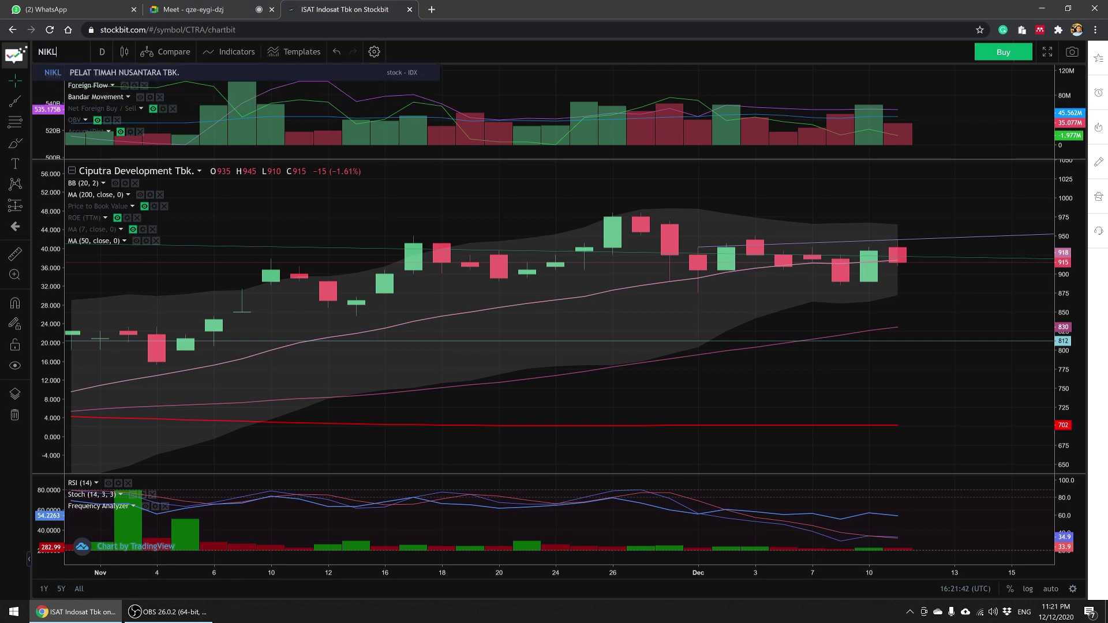
{"action": "left_click", "coordinate": [95, 74]}
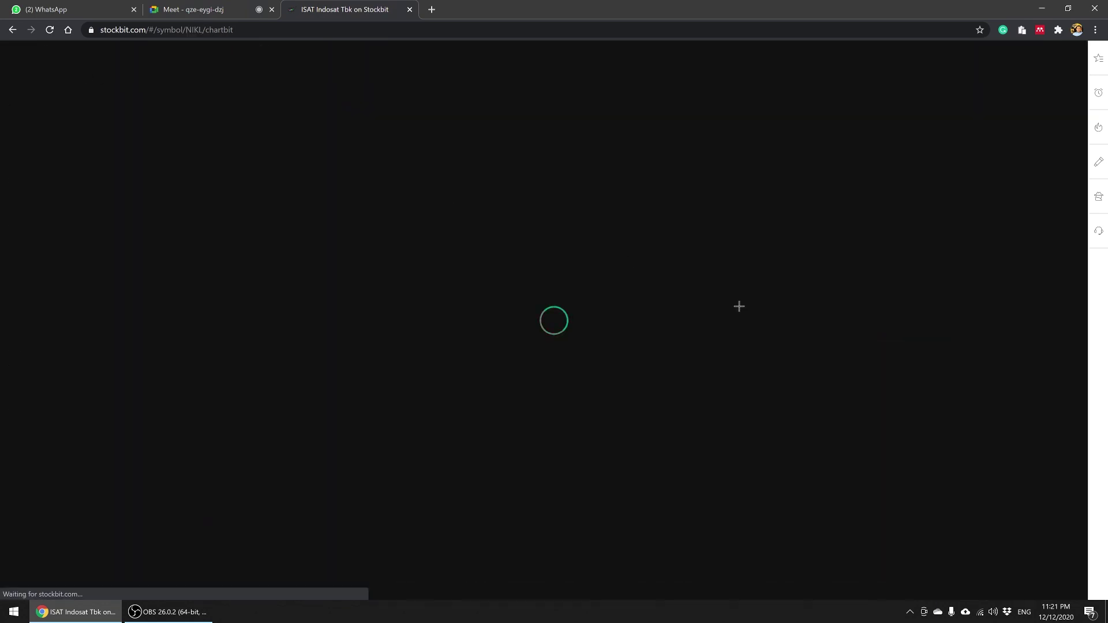
{"action": "scroll", "coordinate": [982, 141], "scroll_direction": "up", "scroll_amount": 5}
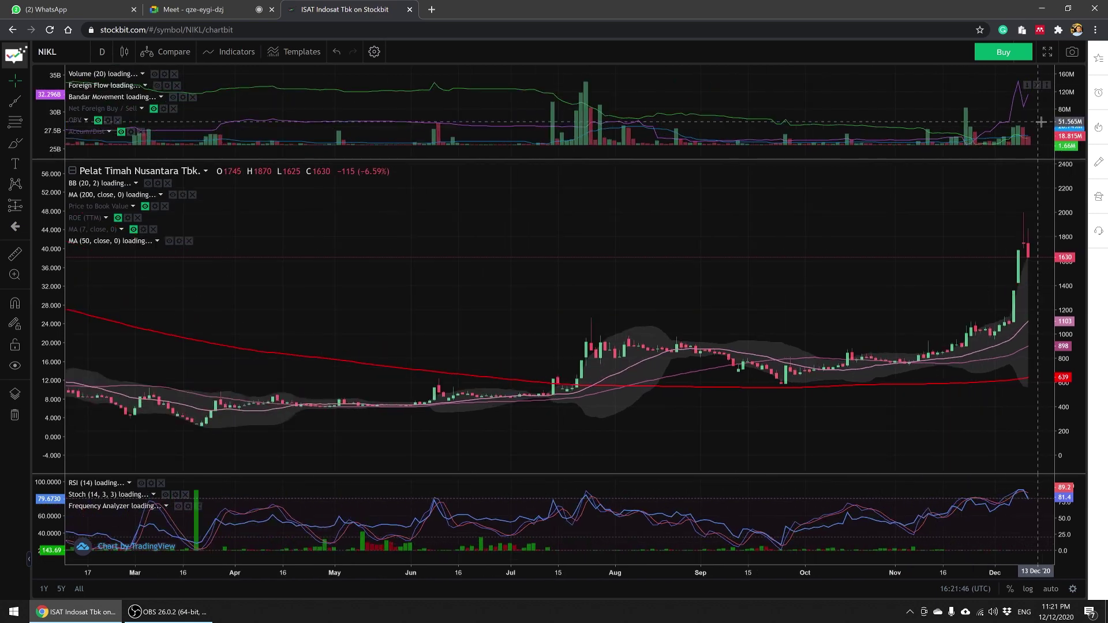
{"action": "scroll", "coordinate": [1046, 122], "scroll_direction": "up", "scroll_amount": 3}
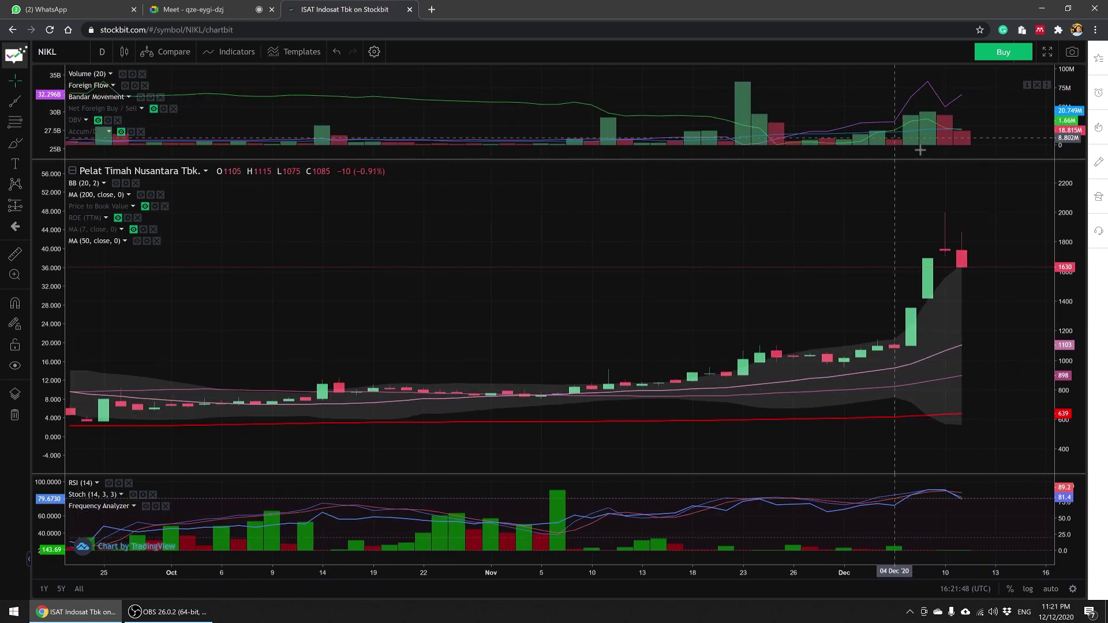
{"action": "left_click", "coordinate": [51, 8]}
{"action": "left_click", "coordinate": [186, 8]}
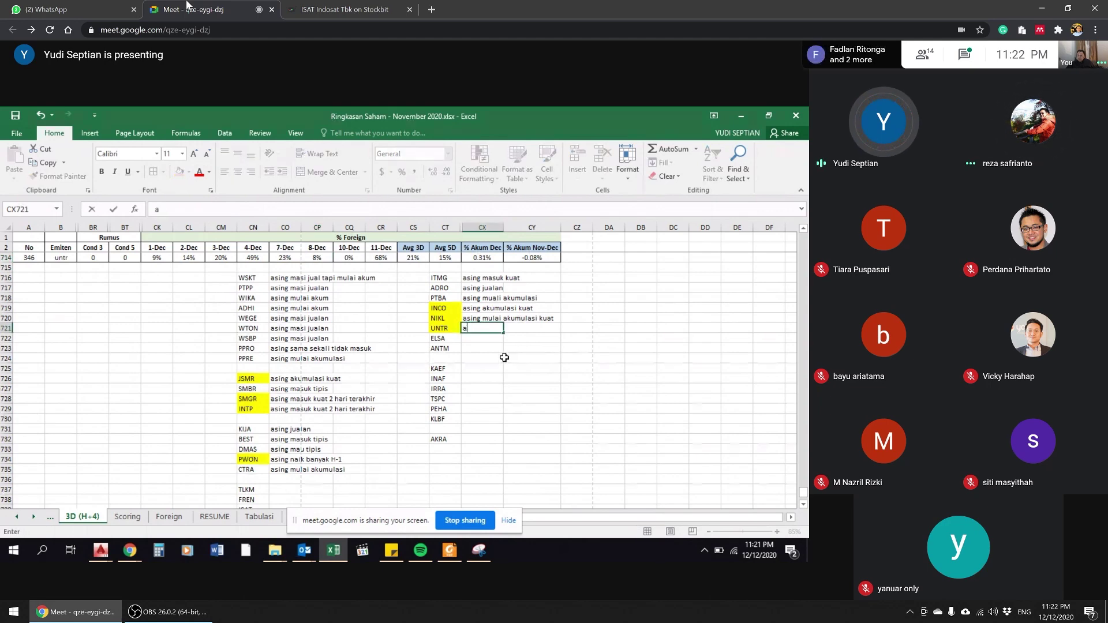
Step: Open the UNTR chart on Stockbit, compare its foreign flow with the price from September to December, and go back to Meet
{"action": "left_click", "coordinate": [321, 4]}
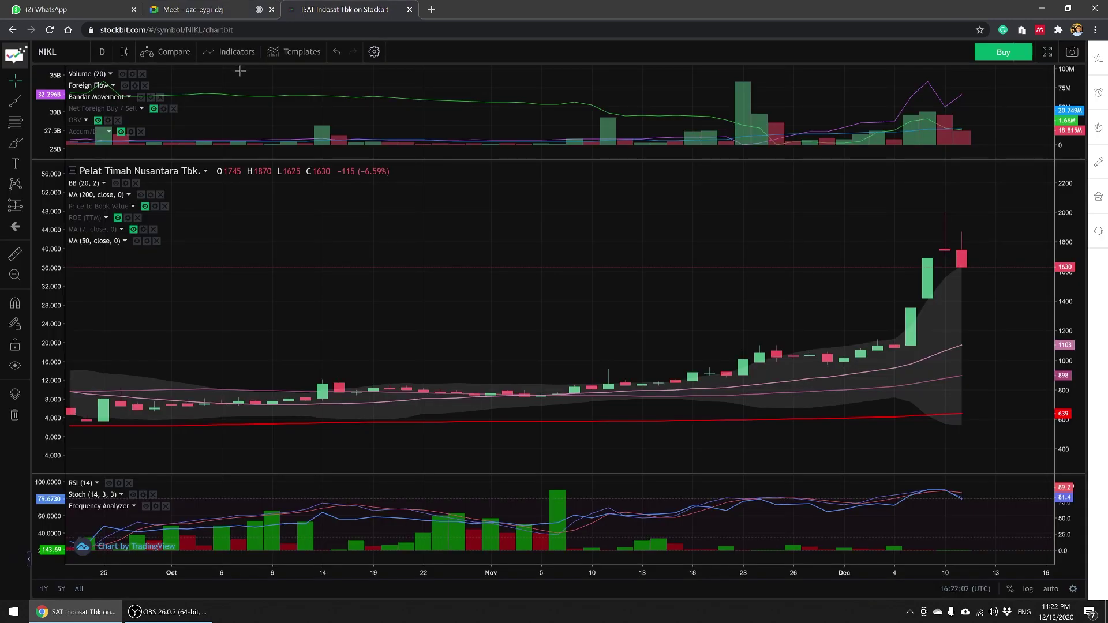
{"action": "type", "text": "UNTR"}
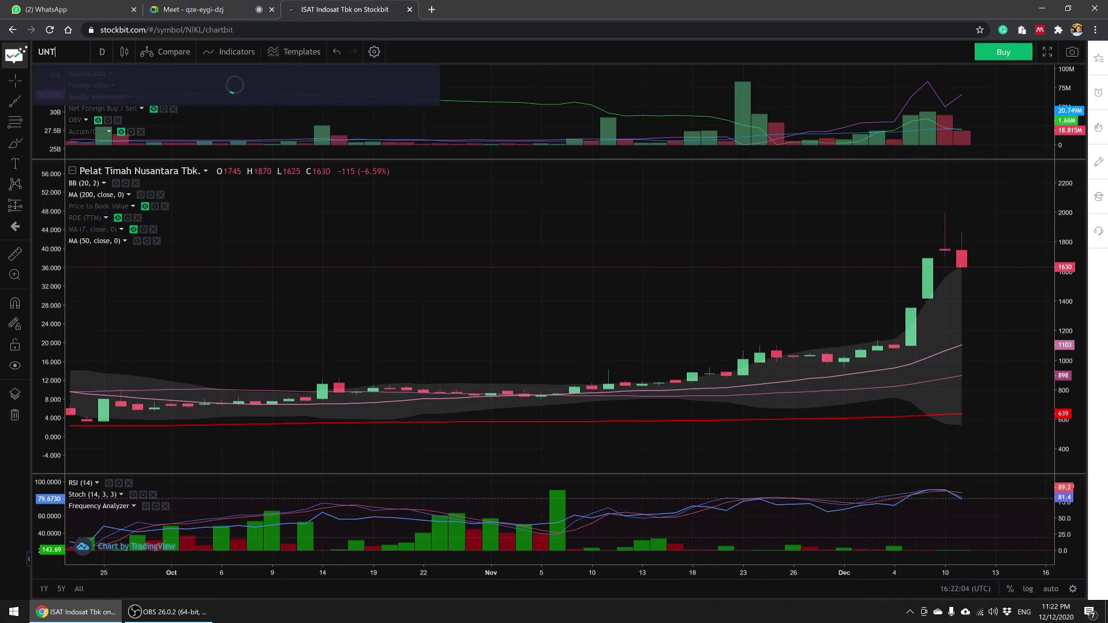
{"action": "left_click", "coordinate": [101, 72]}
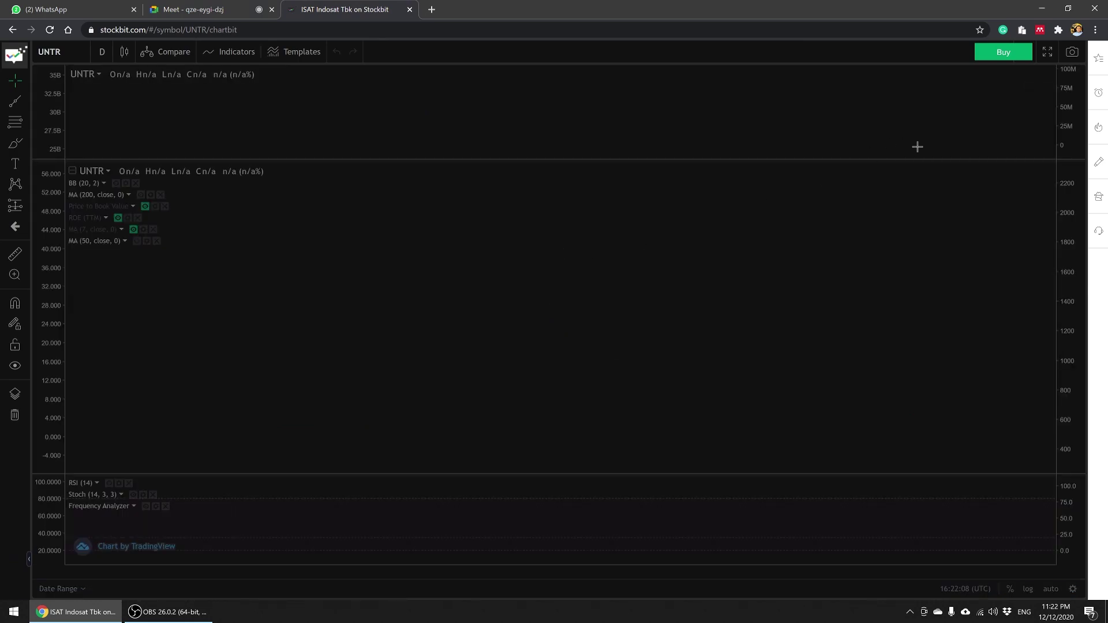
{"action": "scroll", "coordinate": [1049, 104], "scroll_direction": "up", "scroll_amount": 10}
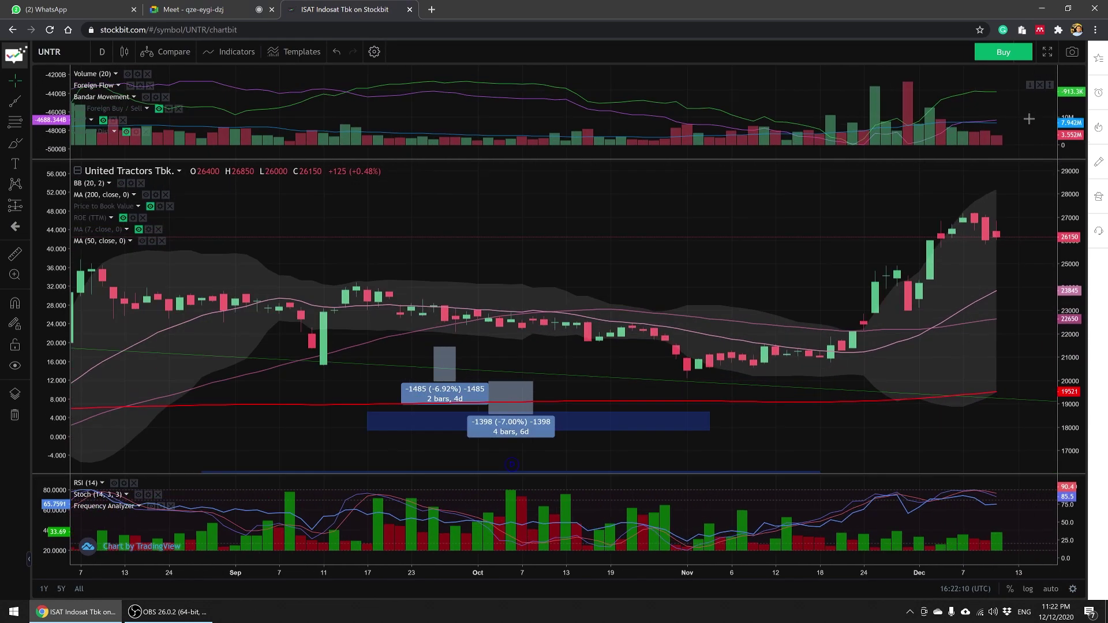
{"action": "scroll", "coordinate": [1015, 130], "scroll_direction": "down", "scroll_amount": 4}
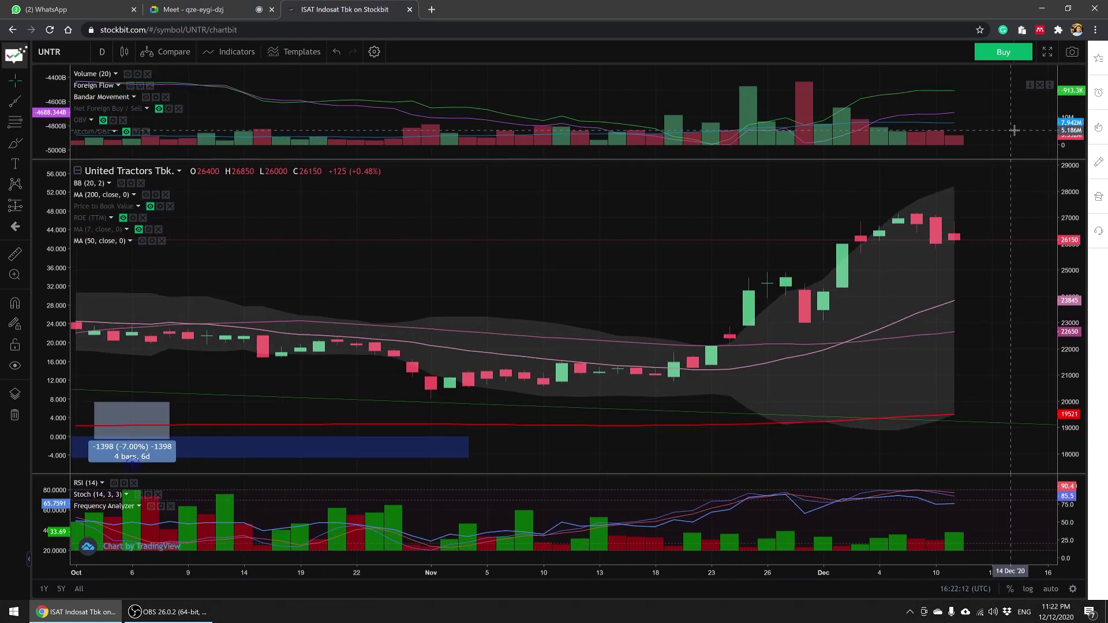
{"action": "scroll", "coordinate": [1015, 130], "scroll_direction": "down", "scroll_amount": 2}
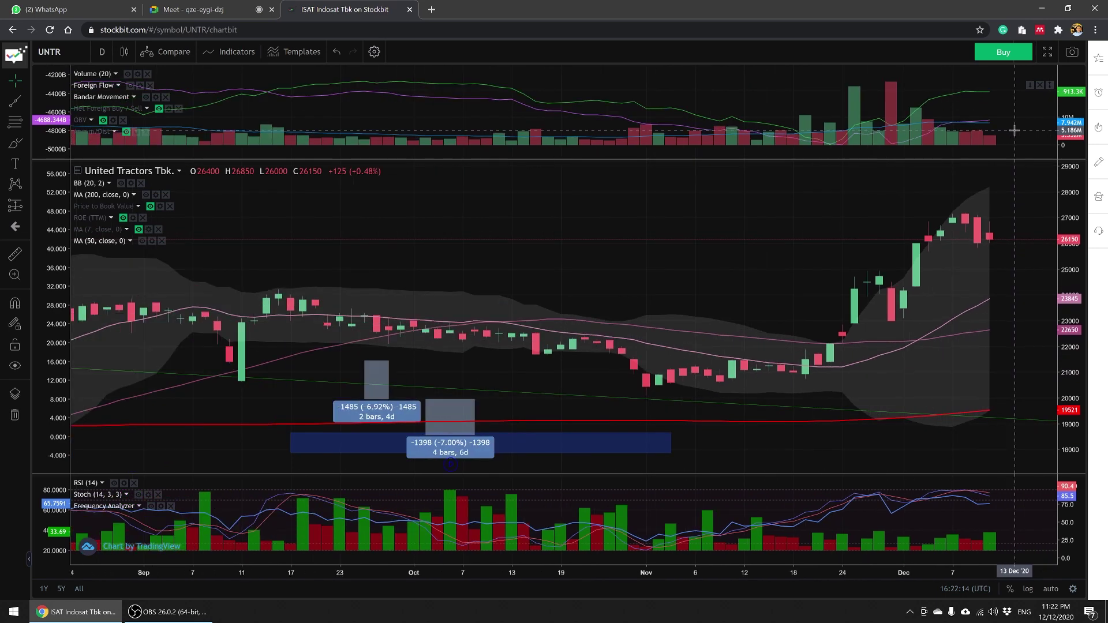
{"action": "left_click", "coordinate": [189, 7]}
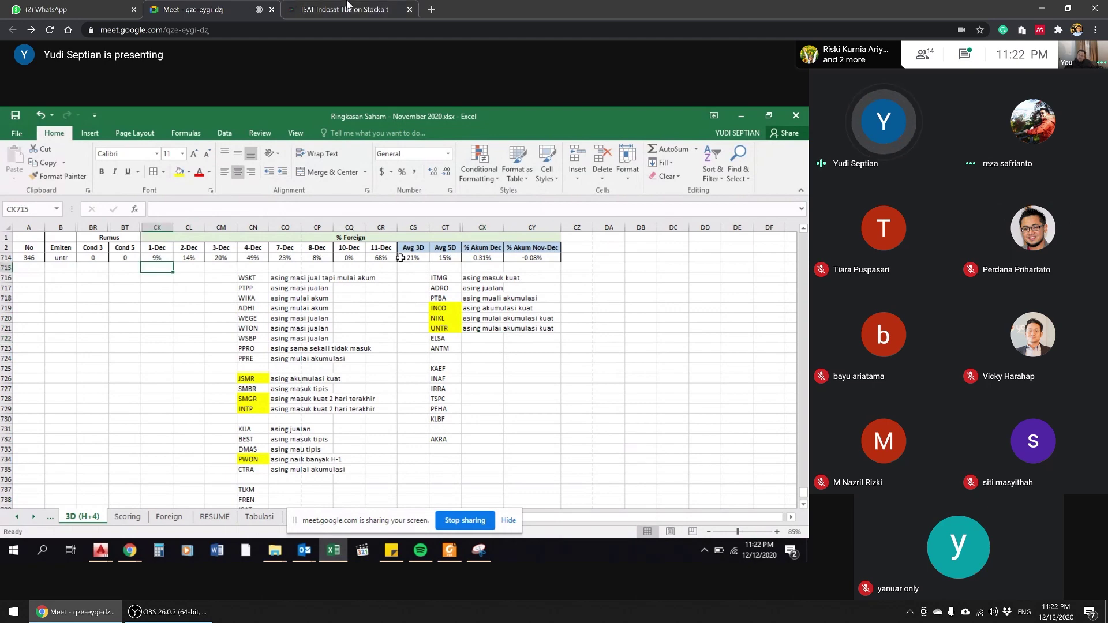
Step: Measure UNTR's price rise on Stockbit from the 20 Nov candle to the December high, review the longer history, and return to Meet
{"action": "left_click", "coordinate": [347, 6]}
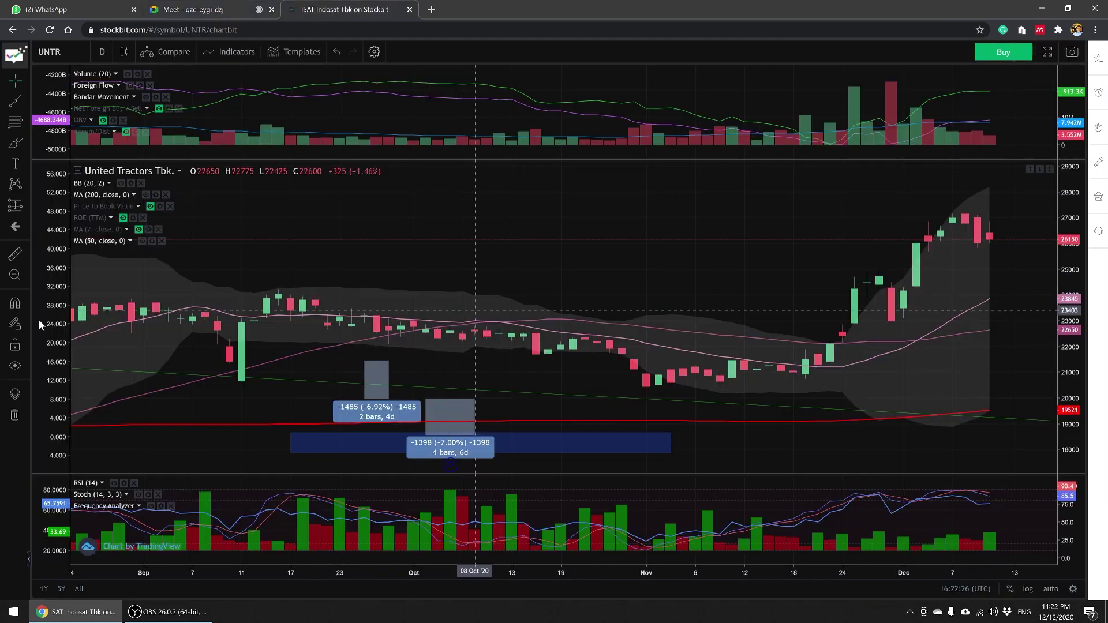
{"action": "left_click", "coordinate": [15, 254]}
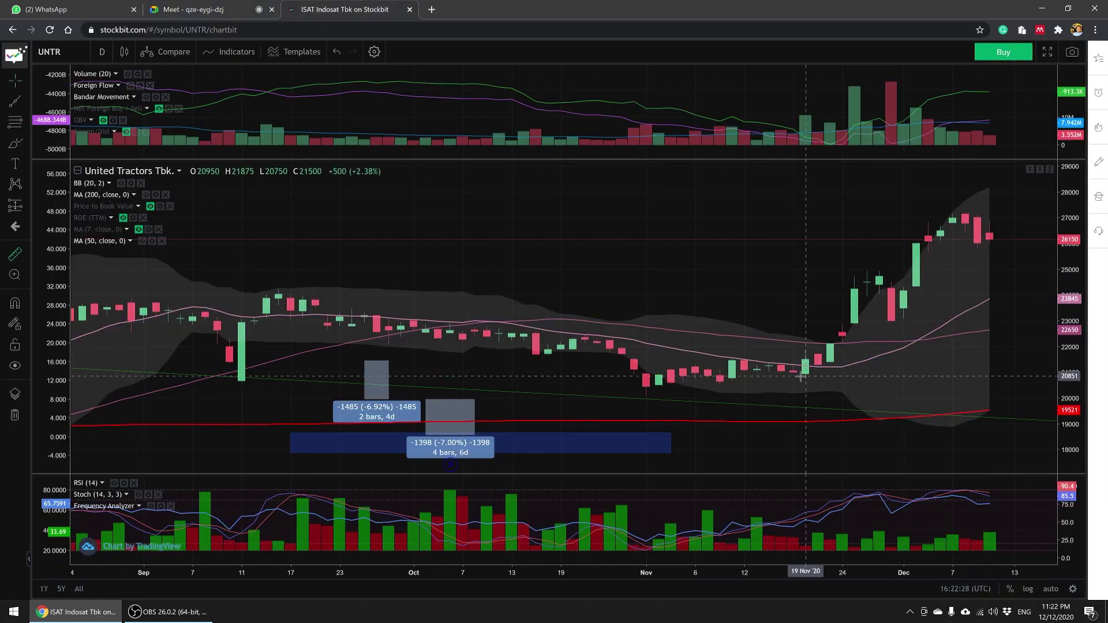
{"action": "left_click", "coordinate": [819, 364]}
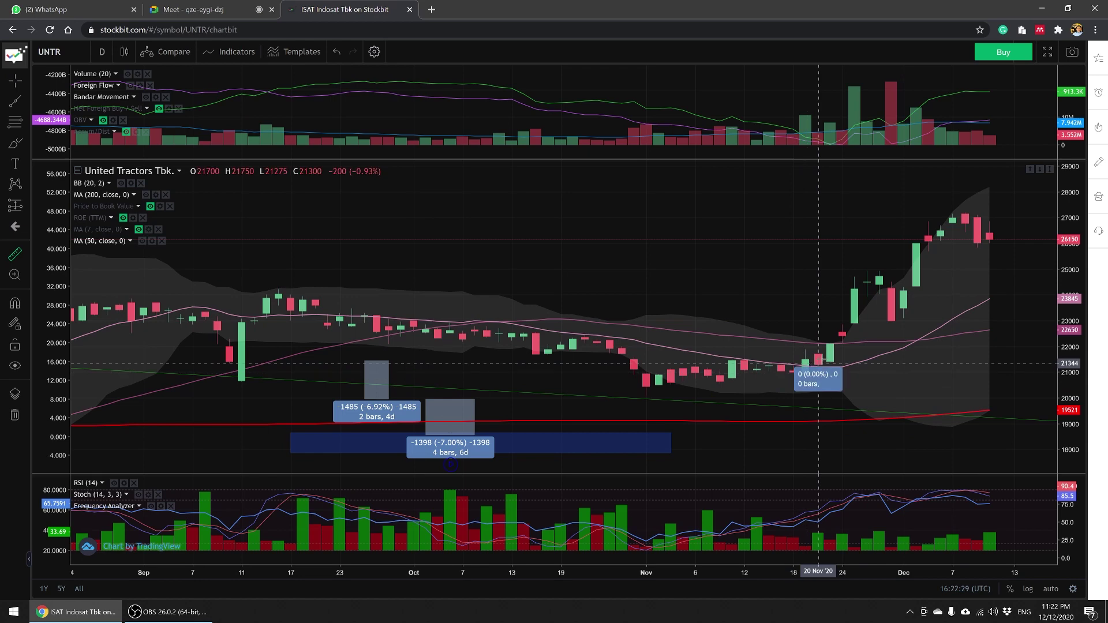
{"action": "left_click", "coordinate": [1002, 216]}
{"action": "scroll", "coordinate": [664, 312], "scroll_direction": "down", "scroll_amount": 5}
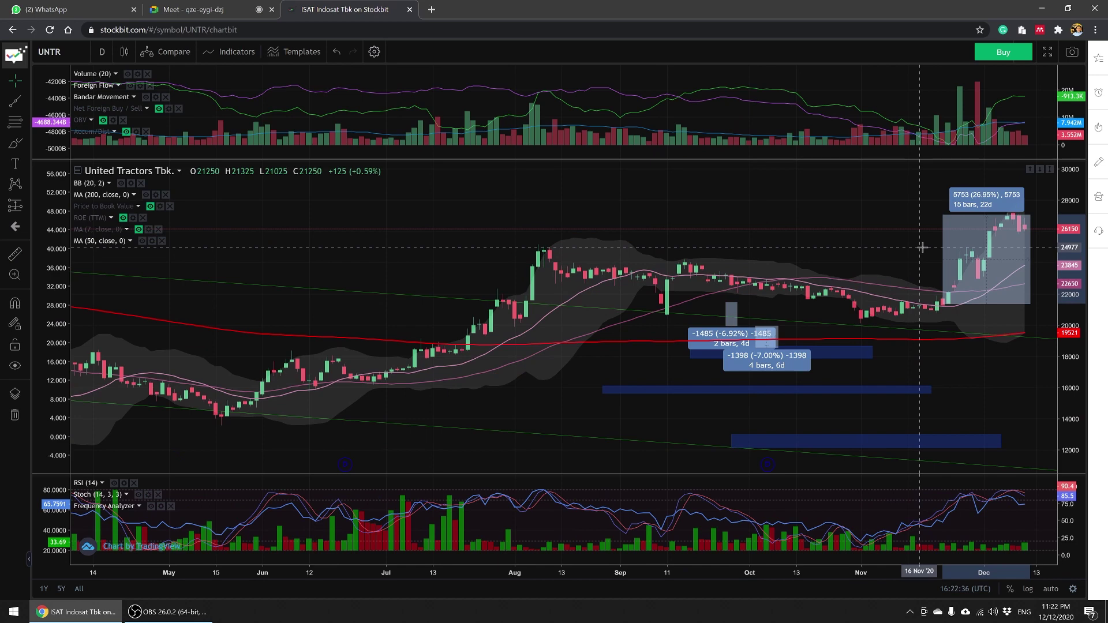
{"action": "scroll", "coordinate": [922, 248], "scroll_direction": "down", "scroll_amount": 5}
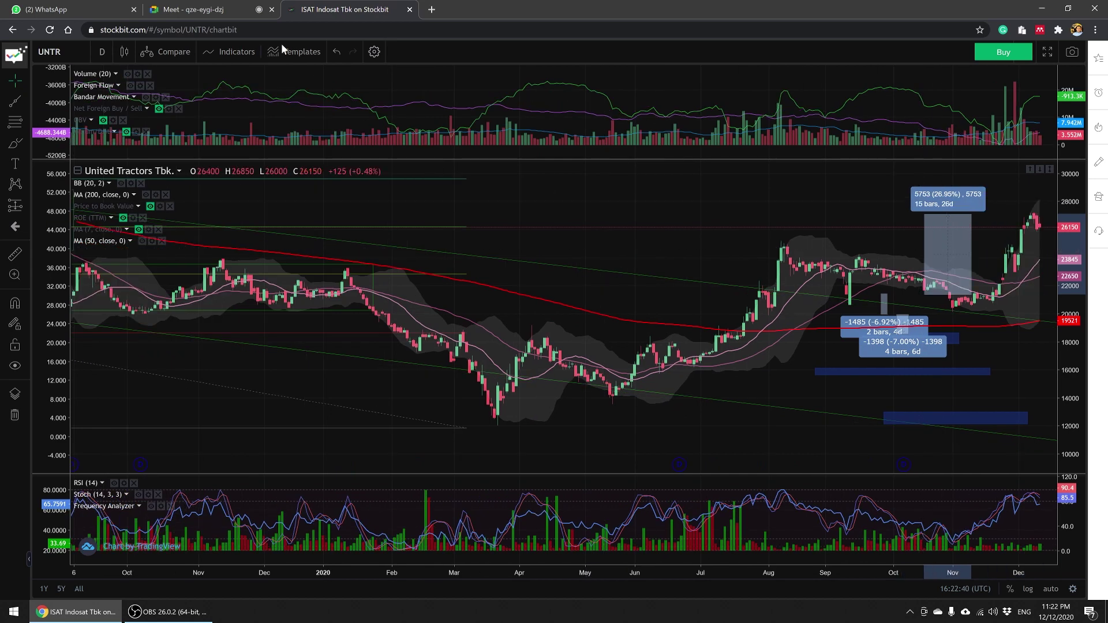
{"action": "left_click", "coordinate": [195, 9]}
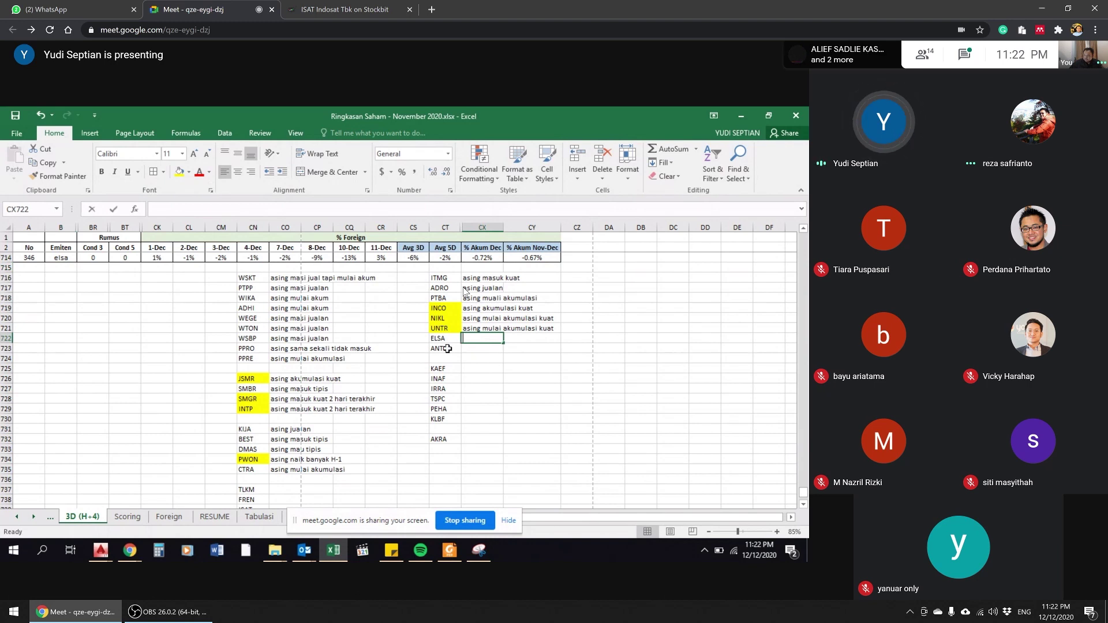
Step: Enter the note "asing masih jualan" in the cell beside ELSA
{"action": "type", "text": "asi"}
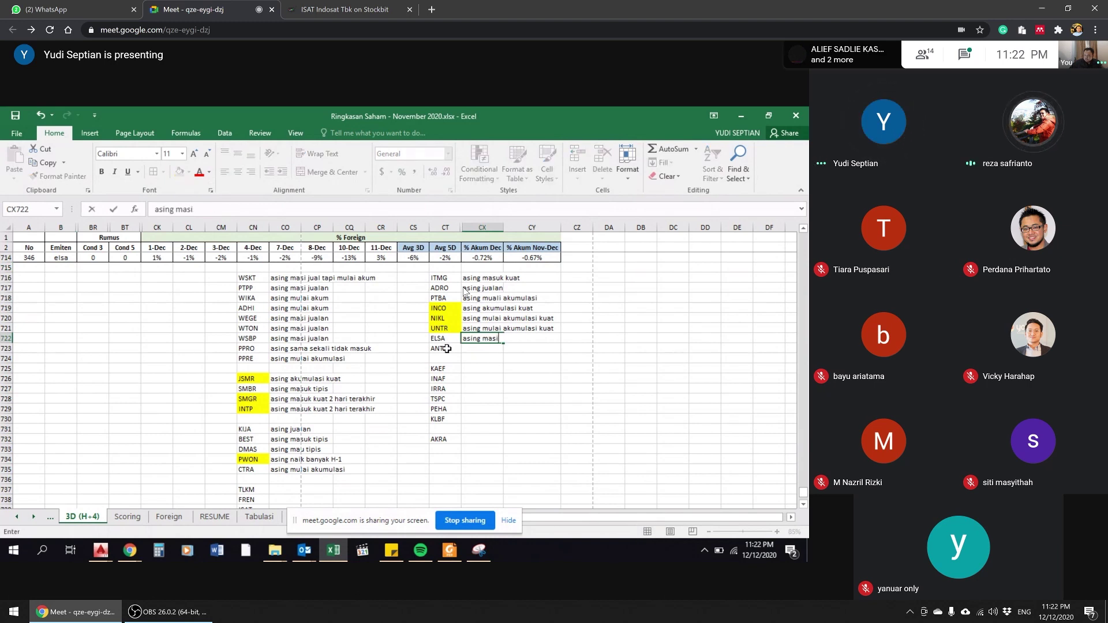
{"action": "type", "text": "h jualan"}
{"action": "key", "text": "Return"}
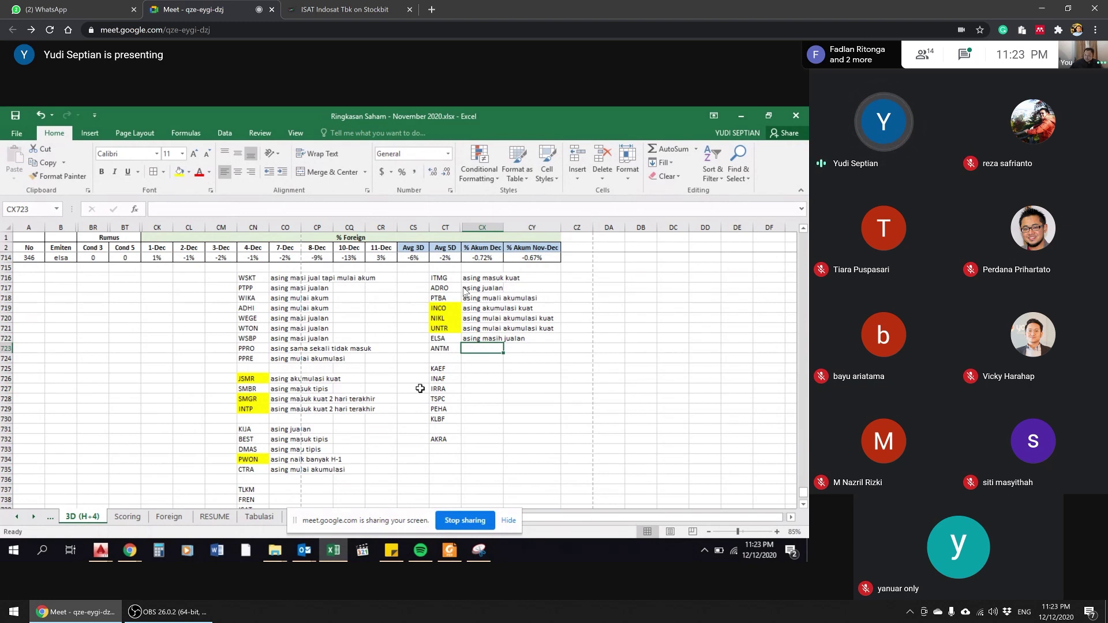
Step: Set the Emiten code in row 714 to antm
{"action": "left_click", "coordinate": [55, 258]}
{"action": "type", "text": "antm"}
{"action": "key", "text": "Return"}
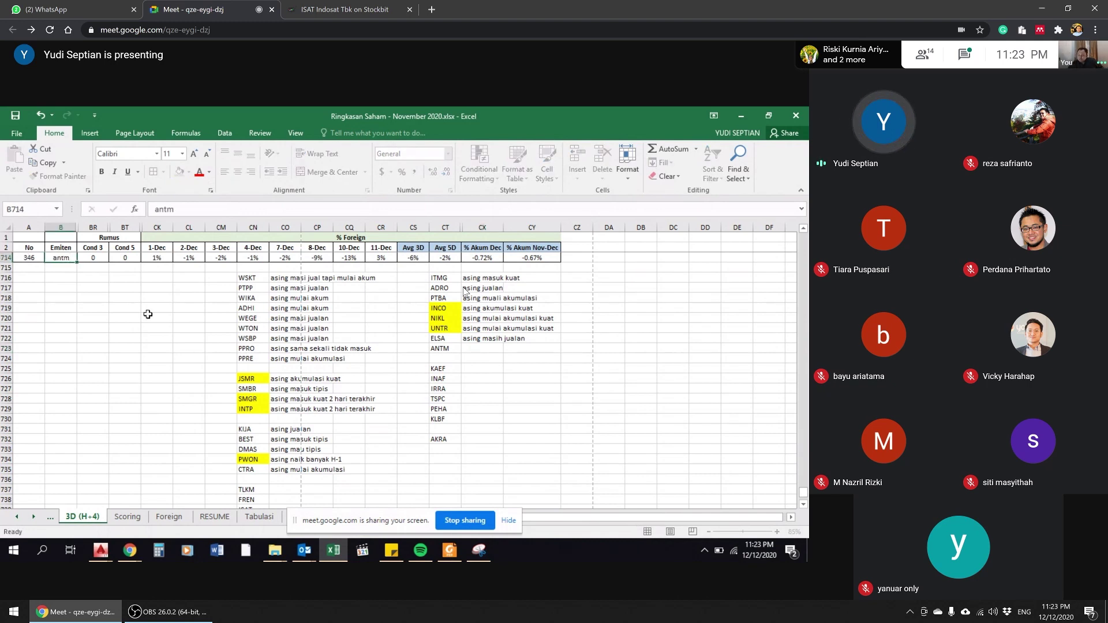
Step: Examine the daily foreign percentages for ANTM in row 714, cell by cell from 2-Dec through 11-Dec
{"action": "left_click", "coordinate": [189, 258]}
{"action": "left_click", "coordinate": [253, 257]}
{"action": "left_click", "coordinate": [281, 258]}
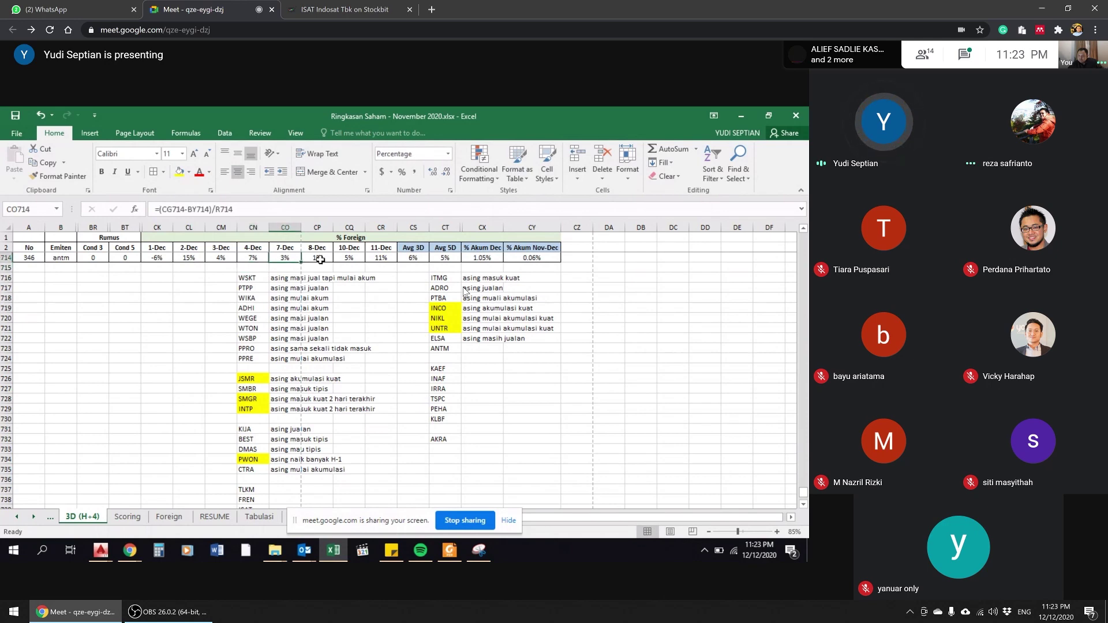
{"action": "left_click", "coordinate": [320, 258]}
{"action": "left_click", "coordinate": [350, 258]}
{"action": "left_click", "coordinate": [384, 258]}
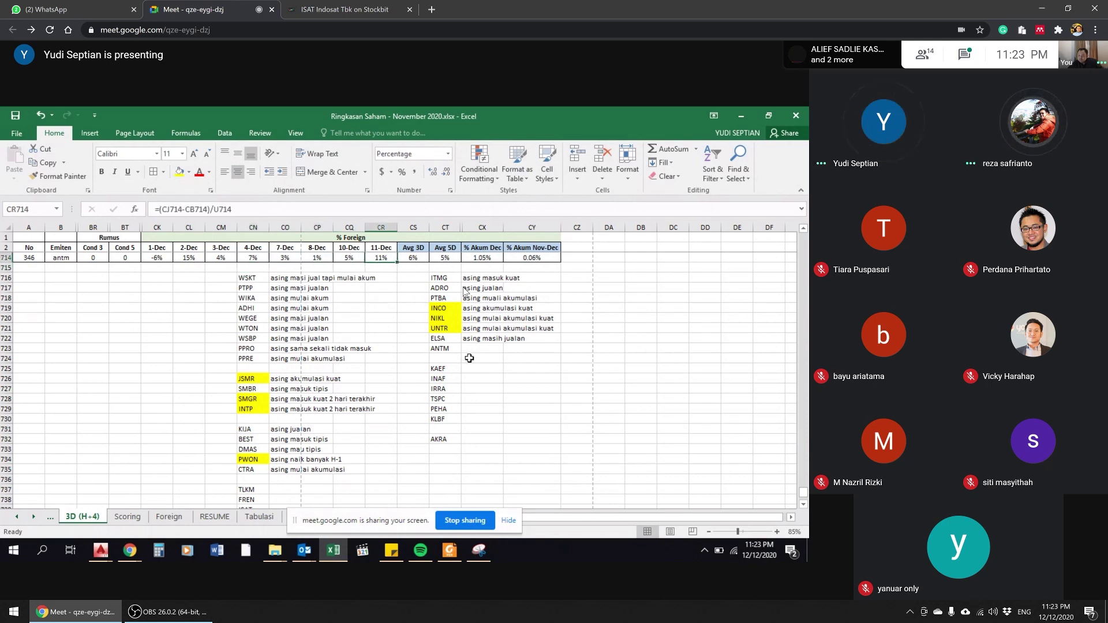
Step: Enter the note "asing akumulasi kuat" beside ANTM and highlight the ANTM cell in yellow
{"action": "left_click", "coordinate": [491, 349]}
{"action": "type", "text": "asing"}
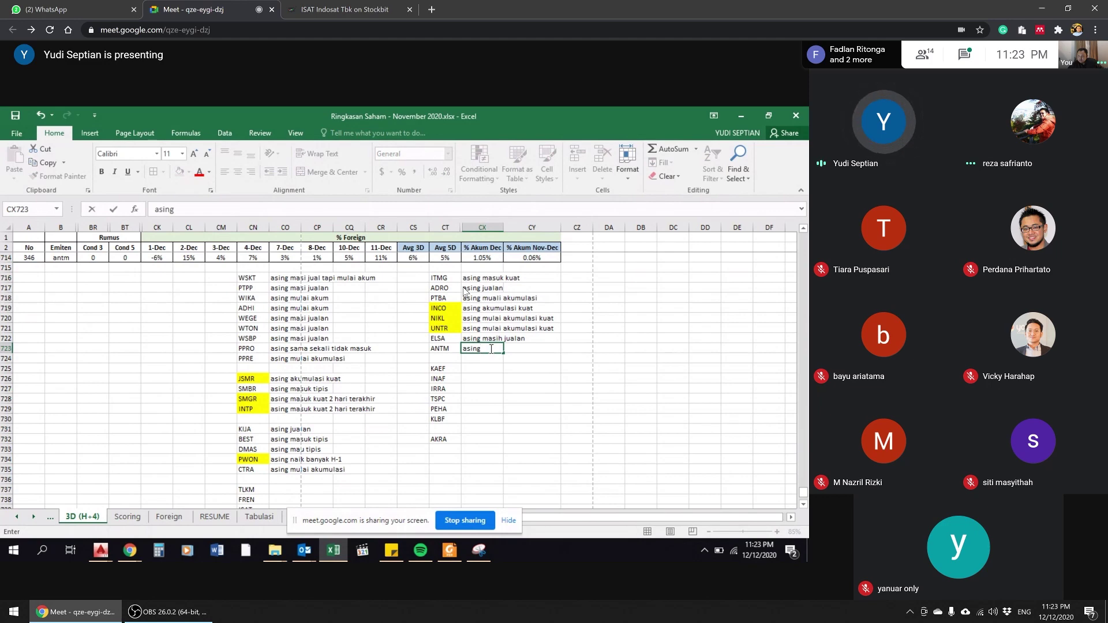
{"action": "type", "text": " akumulasu"}
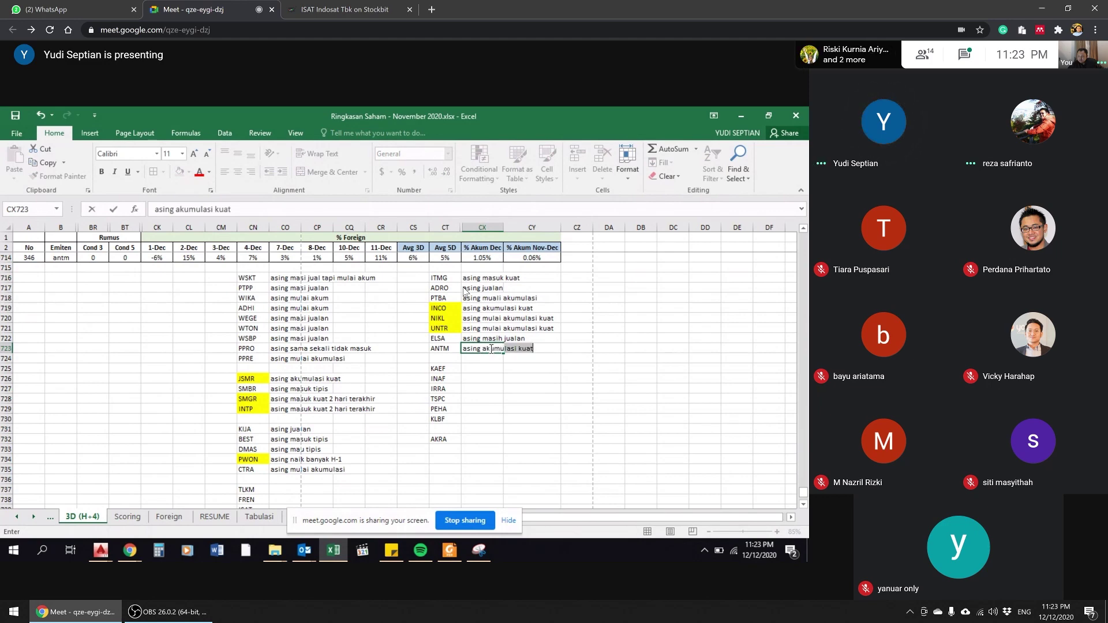
{"action": "type", "text": "i"}
{"action": "key", "text": "Return"}
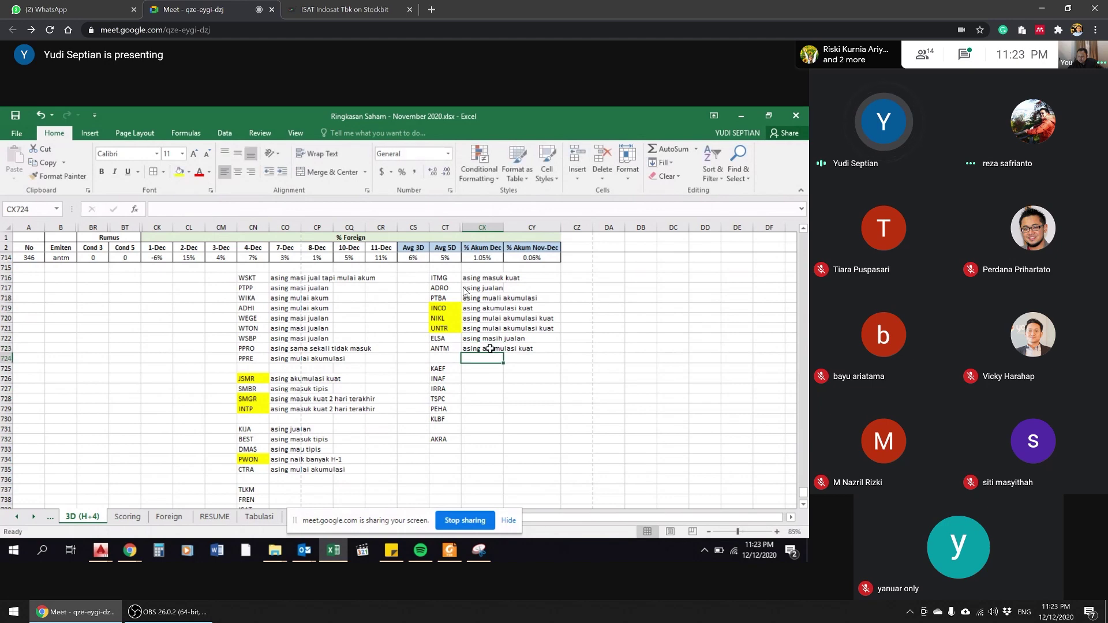
{"action": "left_click", "coordinate": [444, 349]}
{"action": "left_click", "coordinate": [180, 171]}
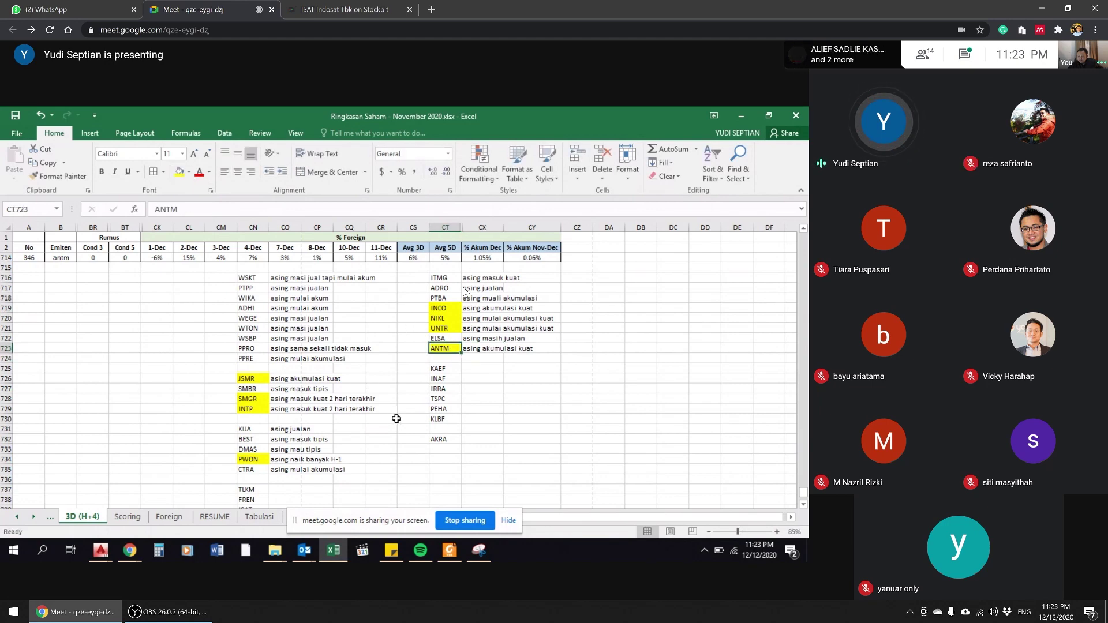
Step: Set the Emiten code in row 714 to kaef
{"action": "left_click", "coordinate": [66, 257]}
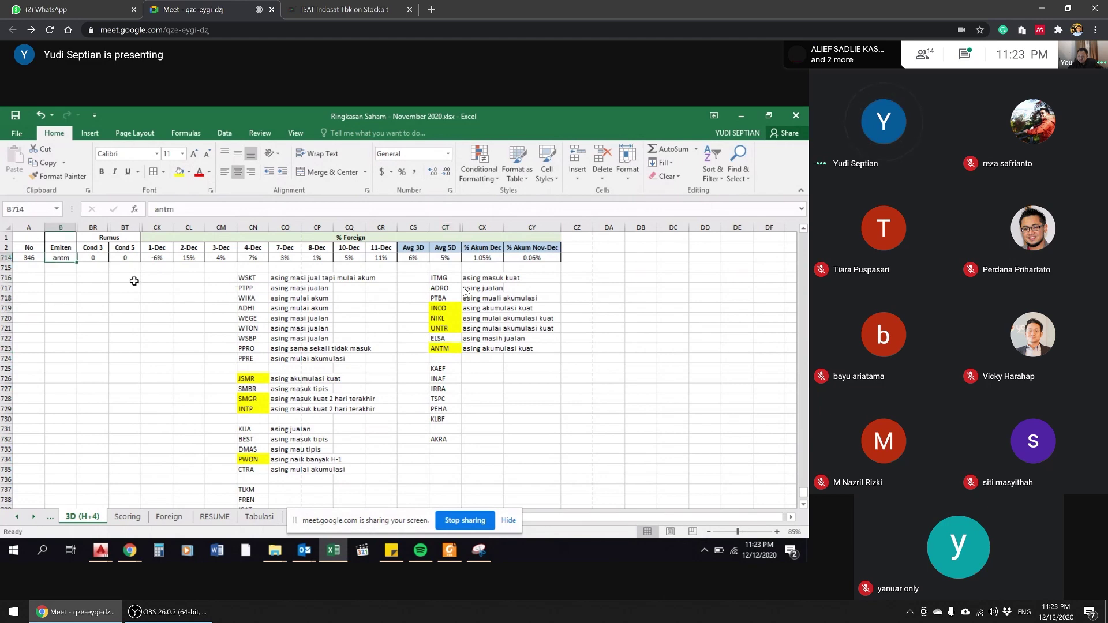
{"action": "type", "text": "kaef"}
{"action": "key", "text": "Return"}
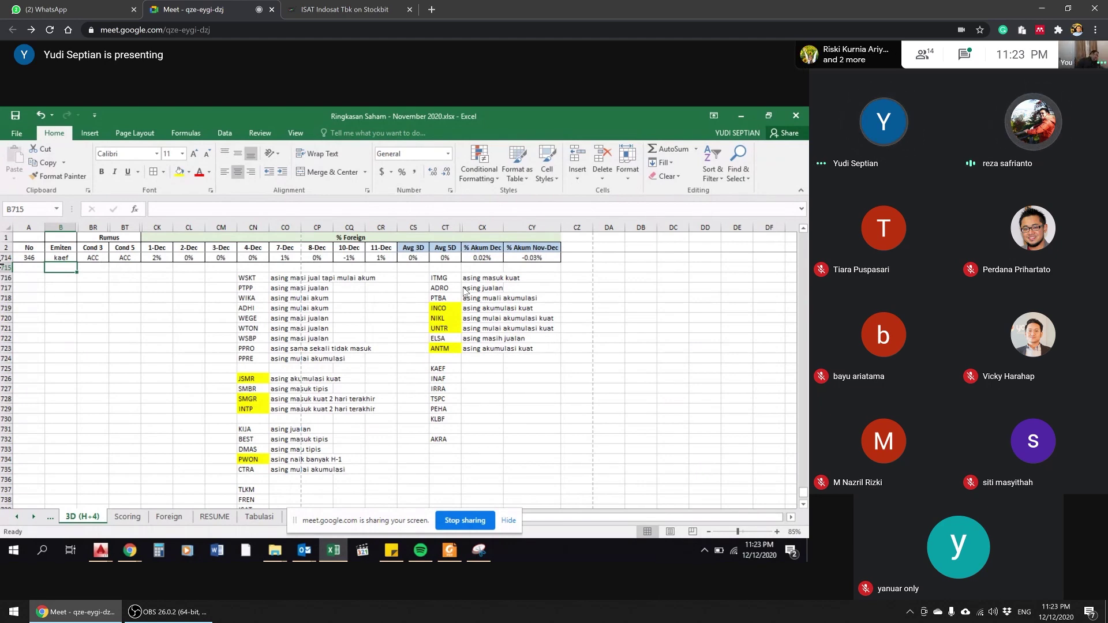
Step: Enter the note "asing tidak masuk" in the cell beside KAEF
{"action": "left_click", "coordinate": [477, 371]}
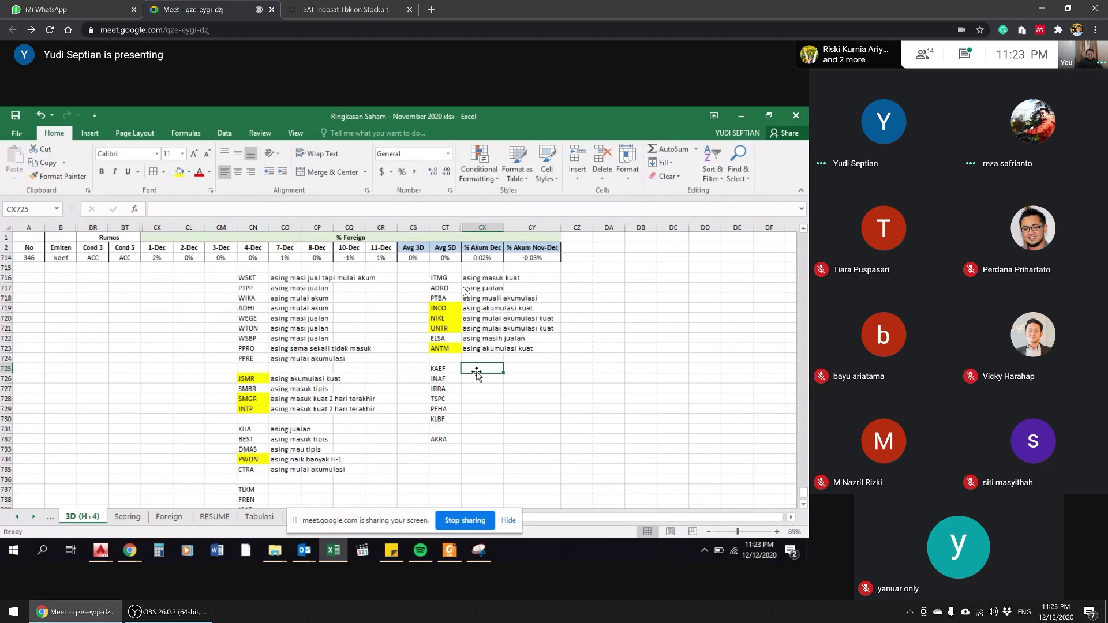
{"action": "type", "text": "asing tidak"}
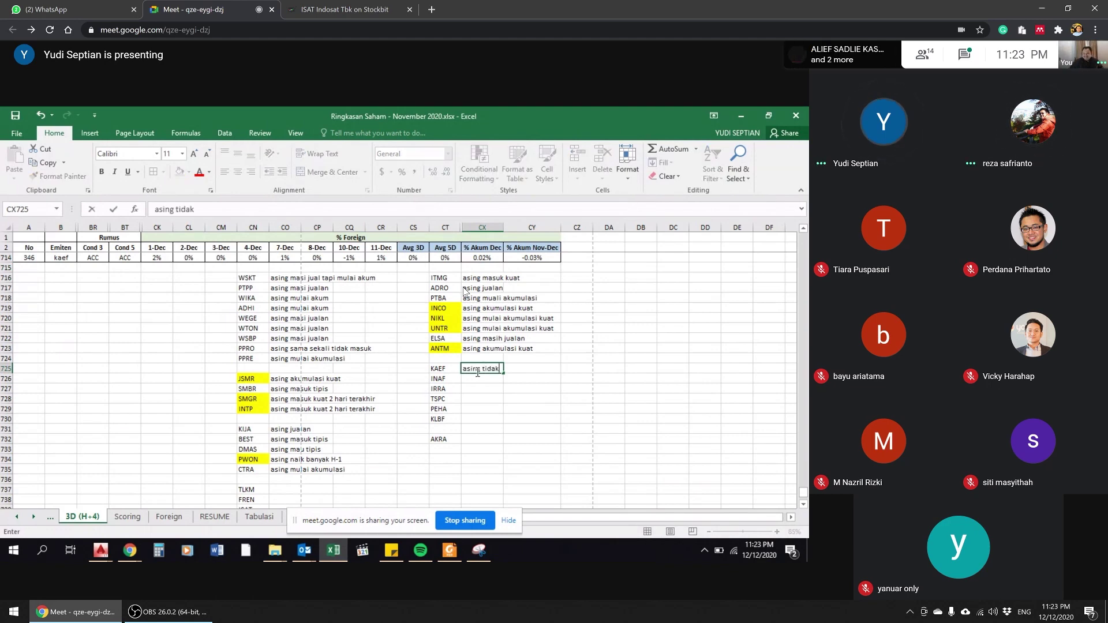
{"action": "type", "text": " masuk"}
{"action": "key", "text": "Return"}
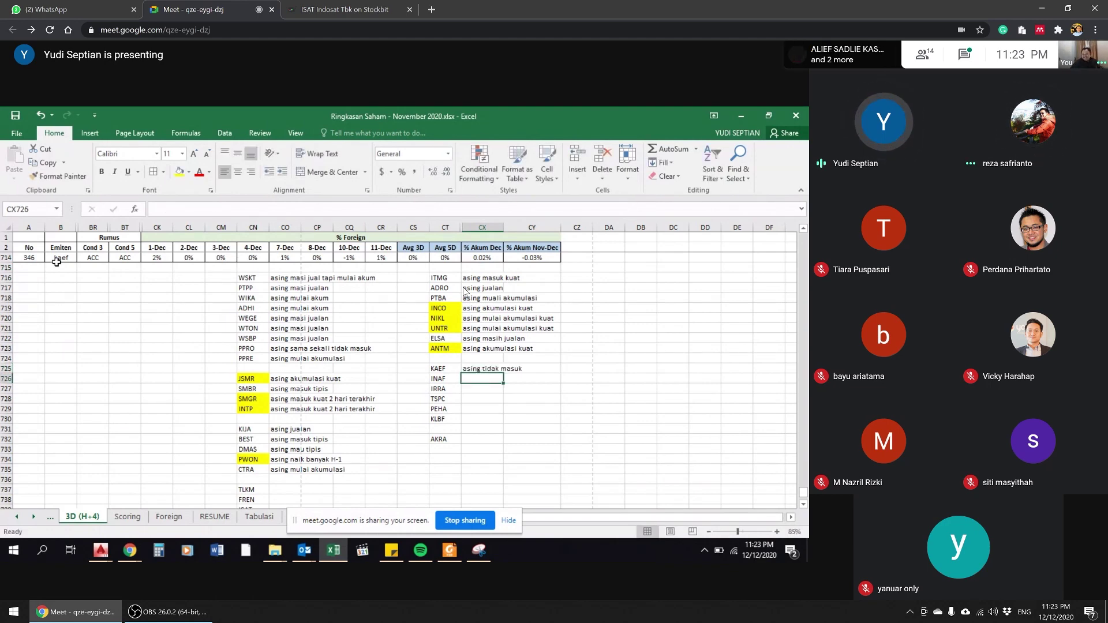
Step: Set the Emiten code in row 714 to inaf and check its 11-Dec foreign percentage
{"action": "left_click", "coordinate": [115, 258]}
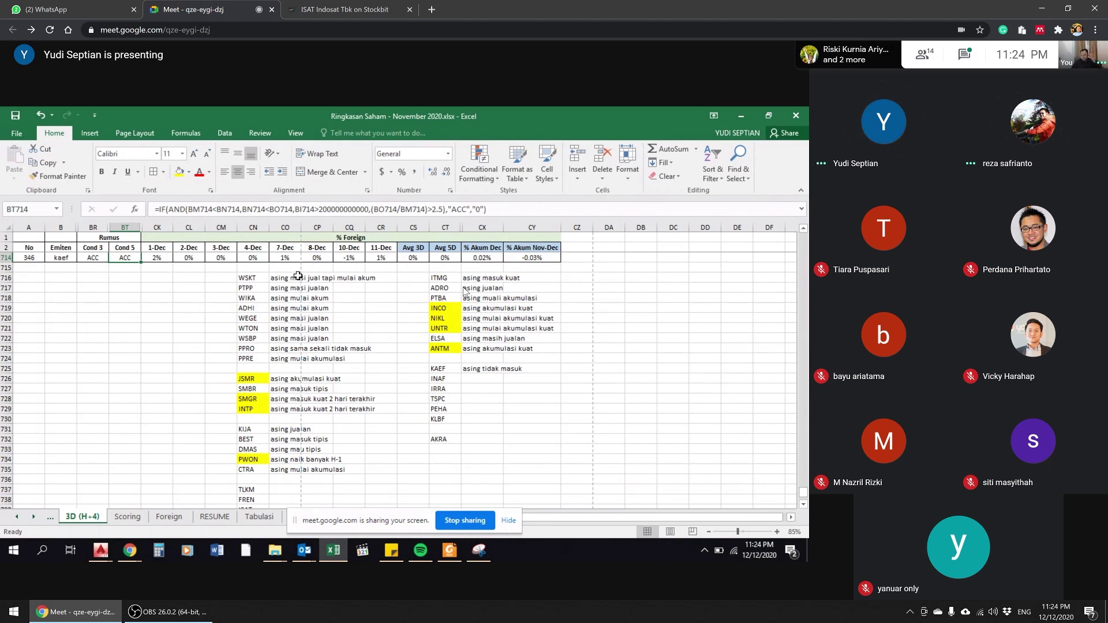
{"action": "left_click", "coordinate": [68, 257]}
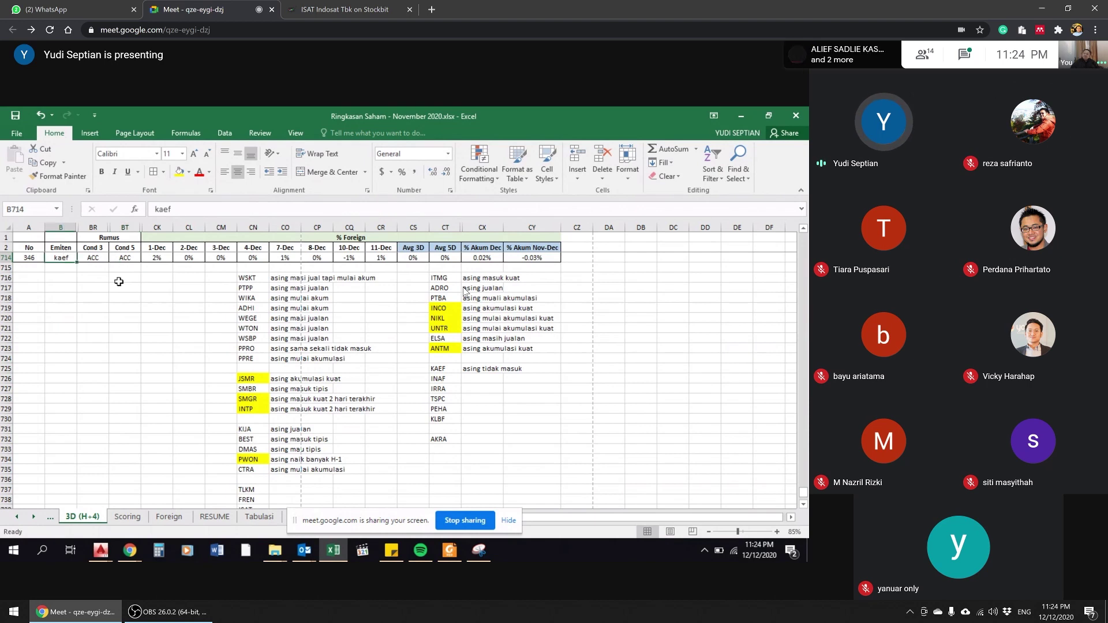
{"action": "type", "text": "inal"}
{"action": "key", "text": "Return"}
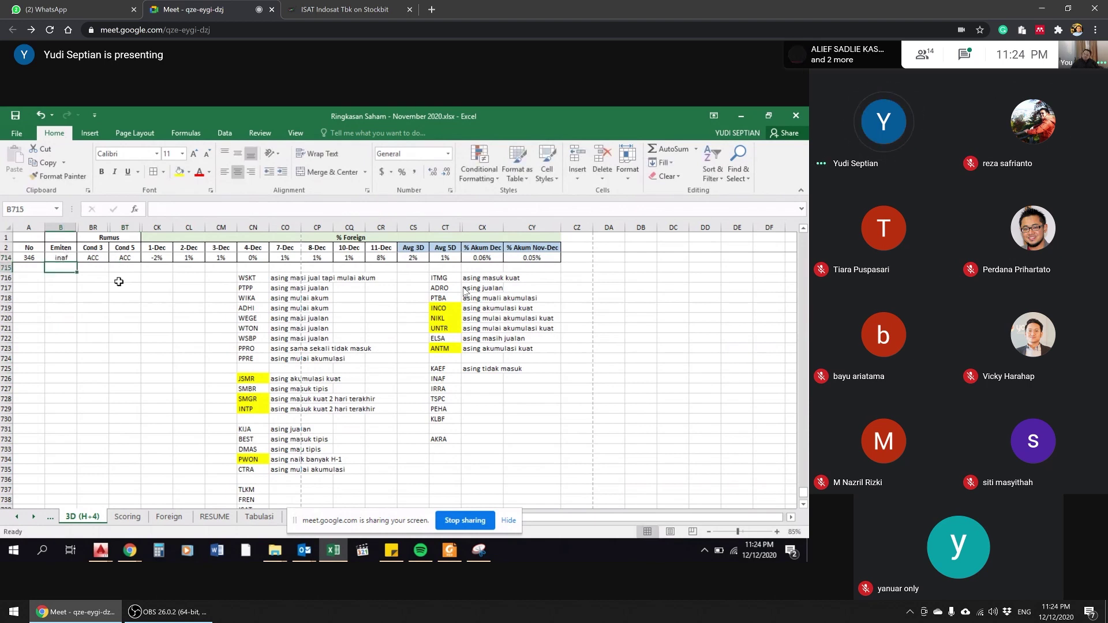
{"action": "left_click", "coordinate": [391, 258]}
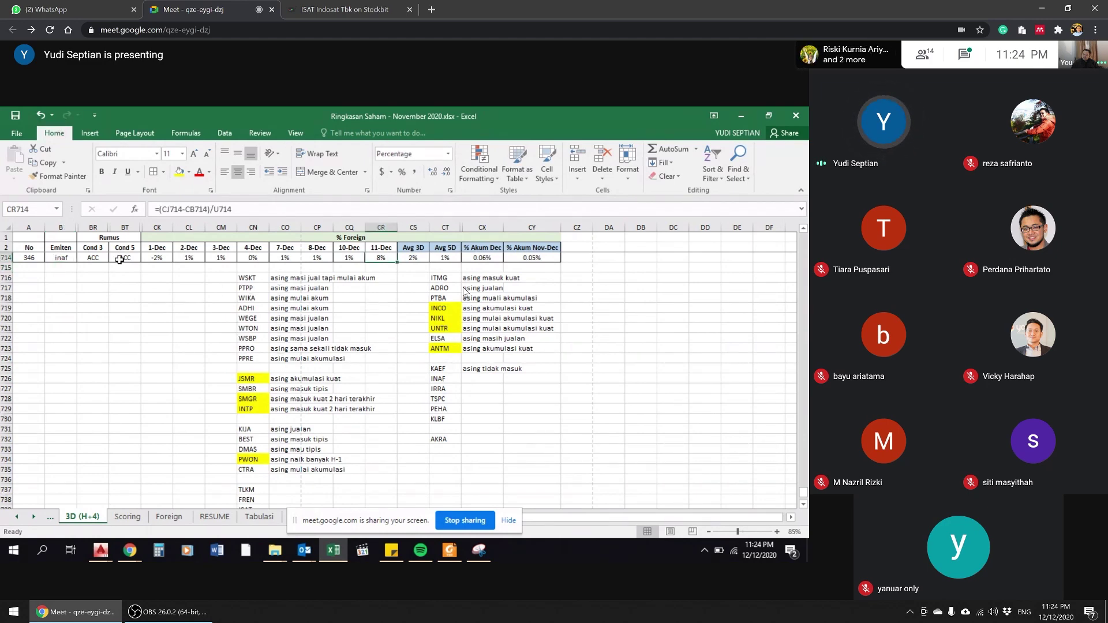
Step: Enter the note "asing masi pantau" in the cell beside INAF
{"action": "left_click", "coordinate": [482, 380]}
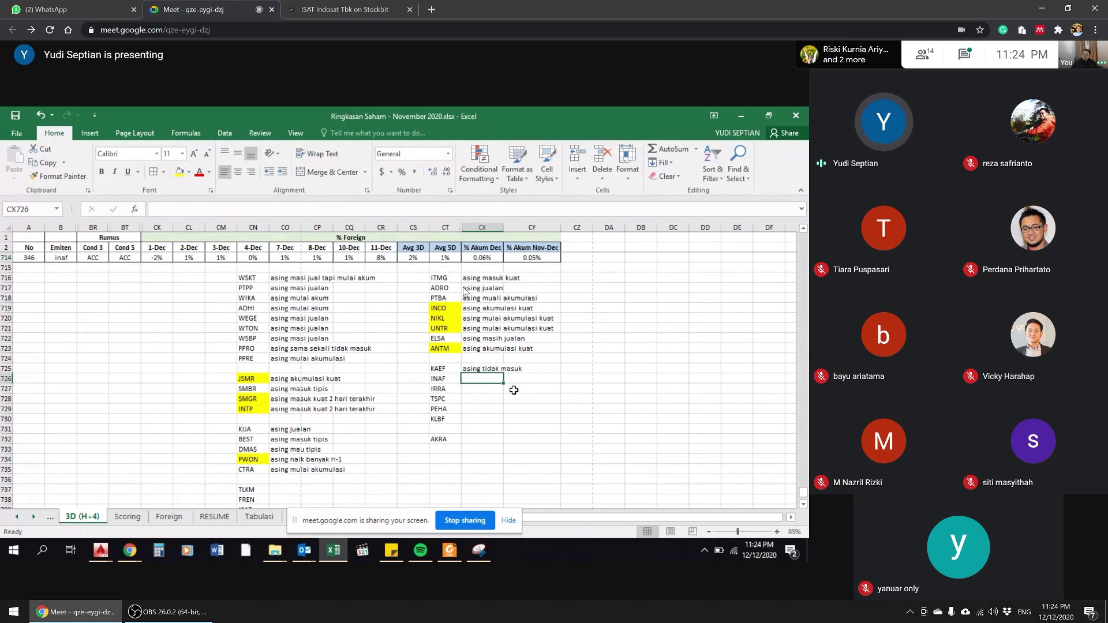
{"action": "type", "text": "asin"}
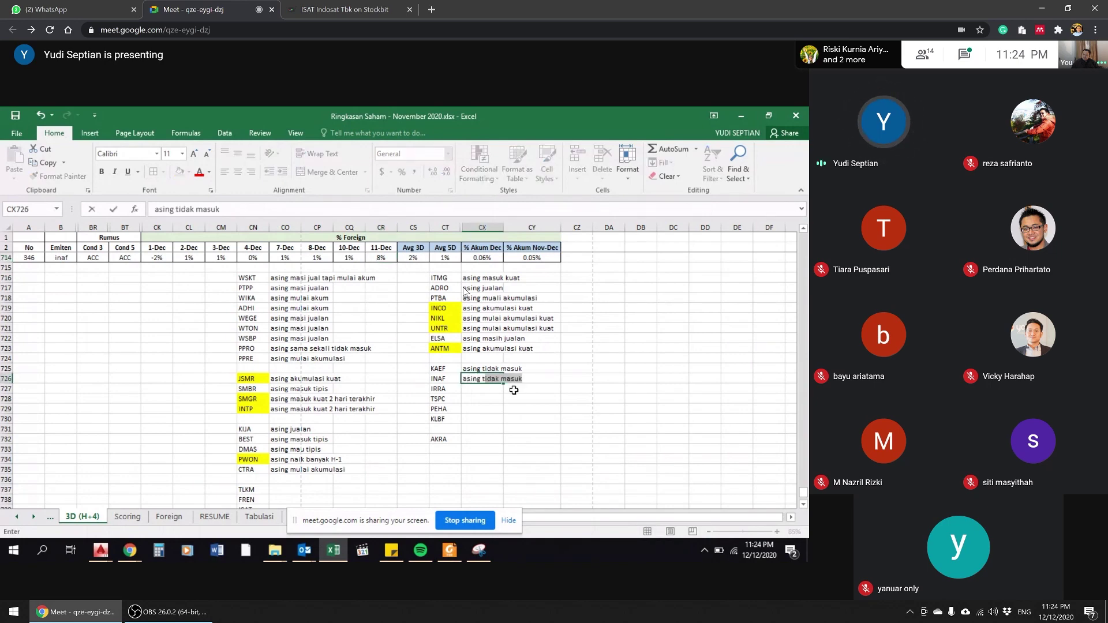
{"action": "type", "text": "g t"}
{"action": "key", "text": "BackSpace"}
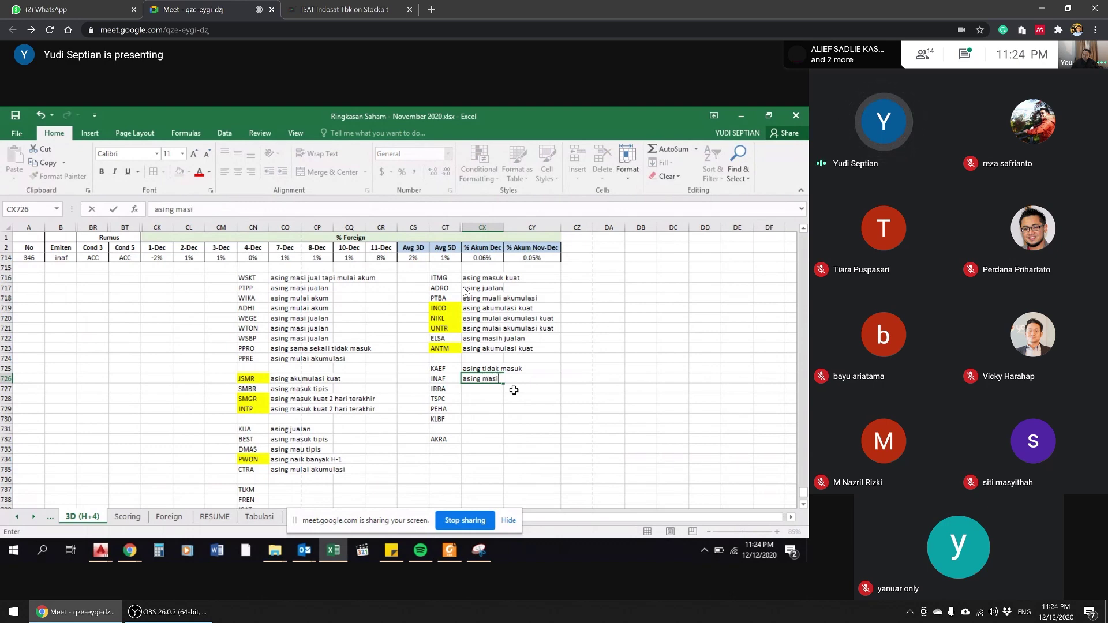
{"action": "type", "text": "masi pantau"}
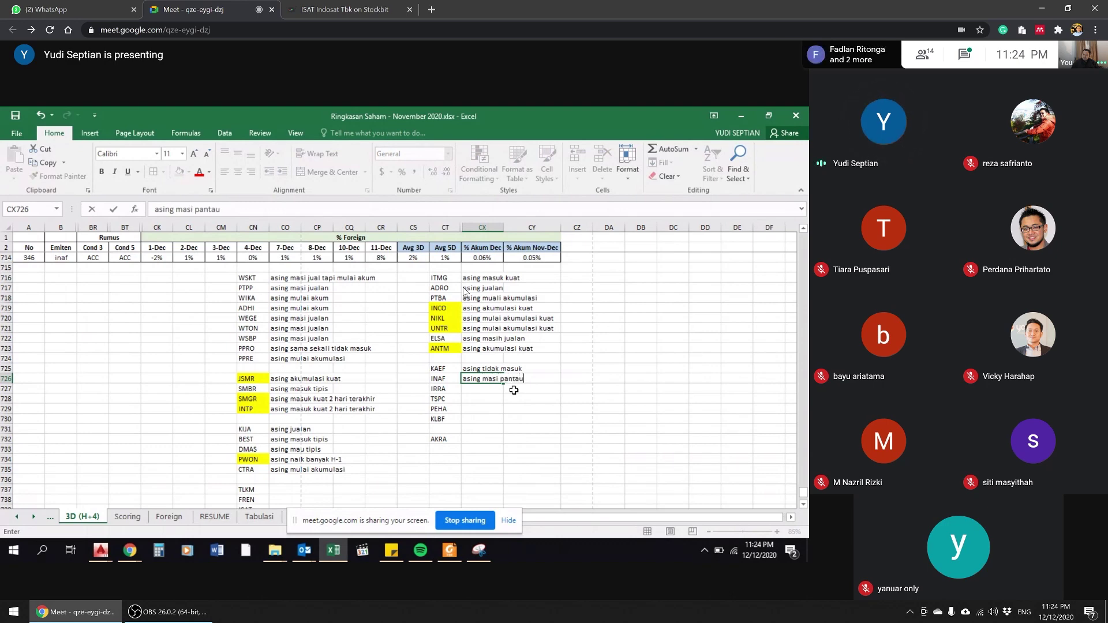
{"action": "key", "text": "Return"}
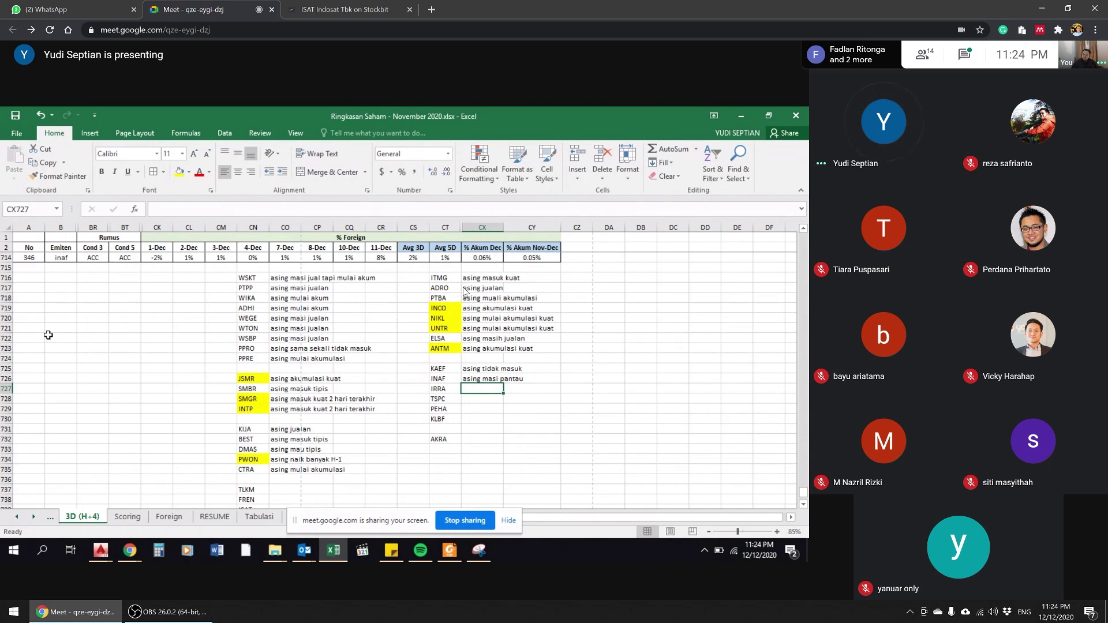
Step: Set the Emiten code in row 714 to irra, re-enter it, and check its foreign percentages up to 11-Dec
{"action": "left_click", "coordinate": [52, 261]}
{"action": "type", "text": "irra"}
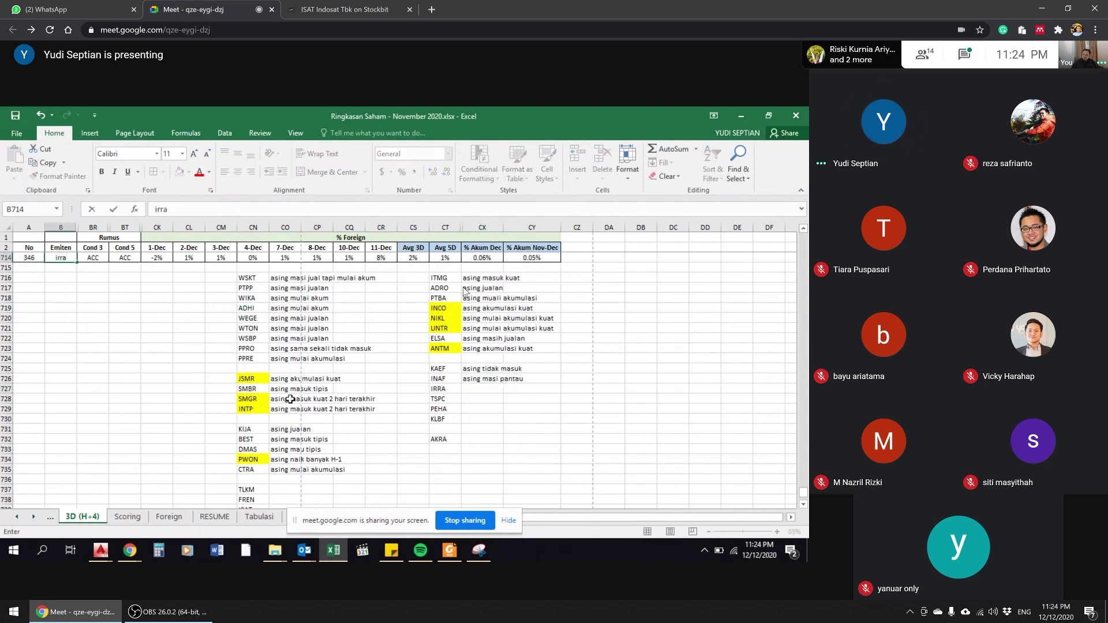
{"action": "key", "text": "Return"}
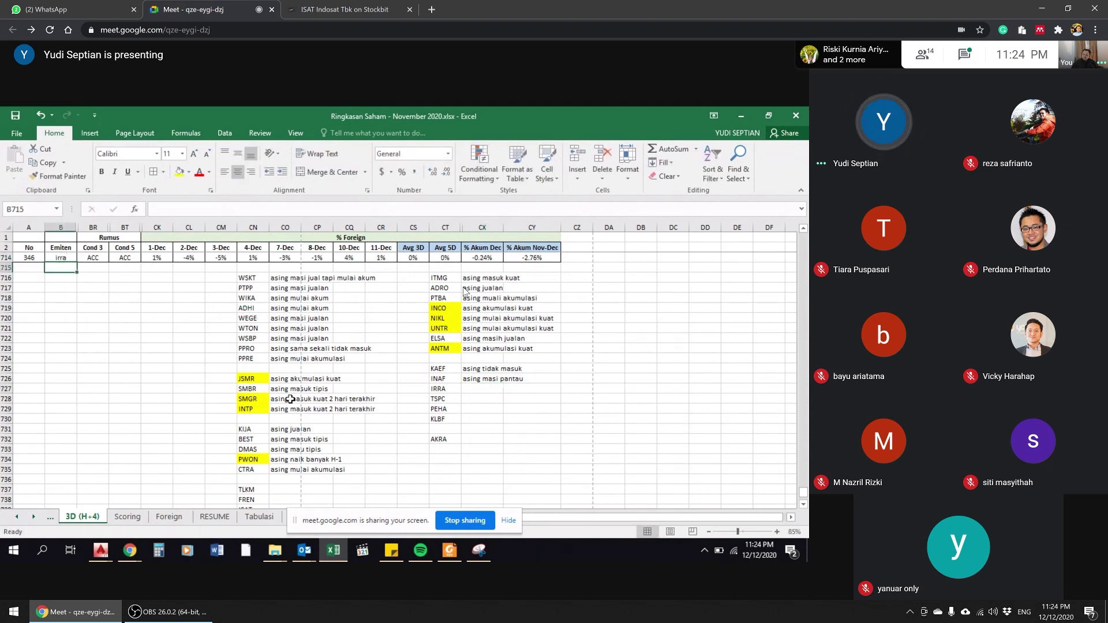
{"action": "key", "text": "Up"}
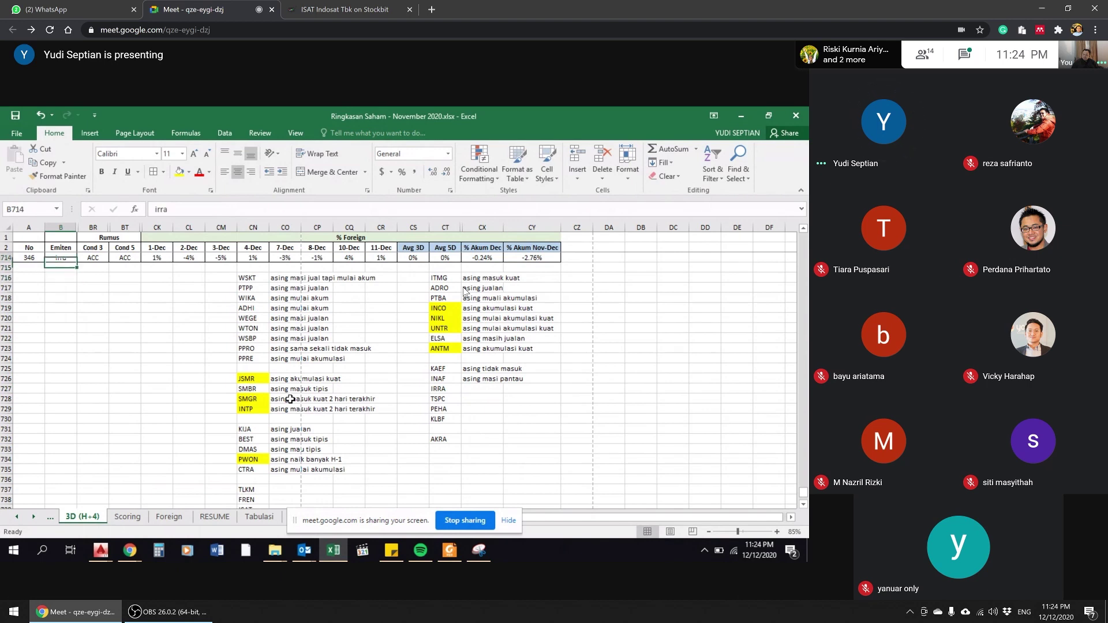
{"action": "type", "text": "irra"}
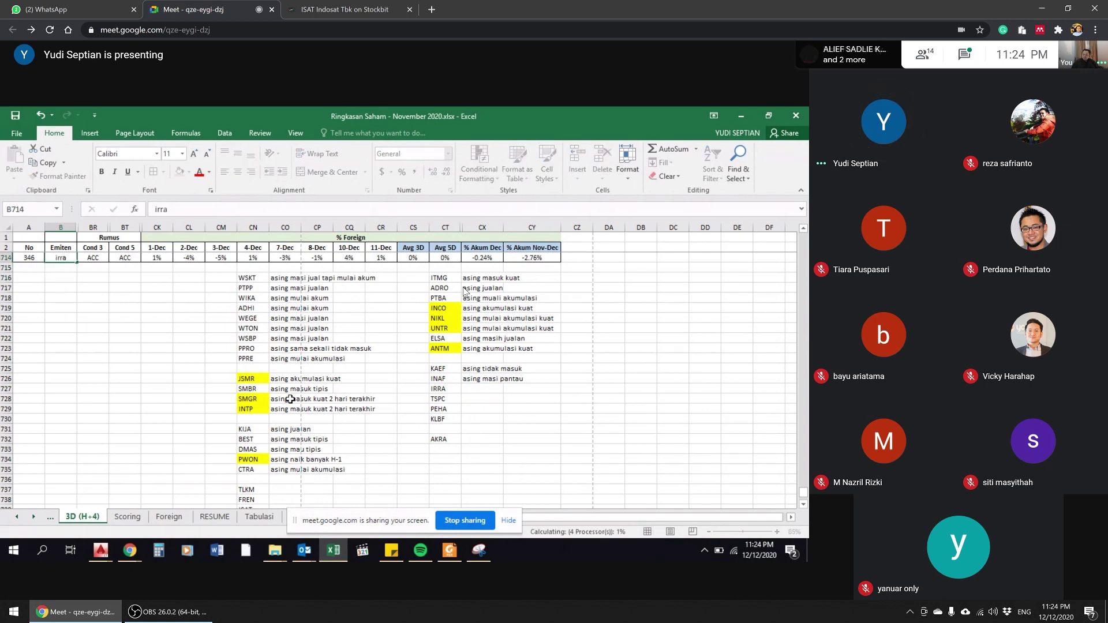
{"action": "key", "text": "Return"}
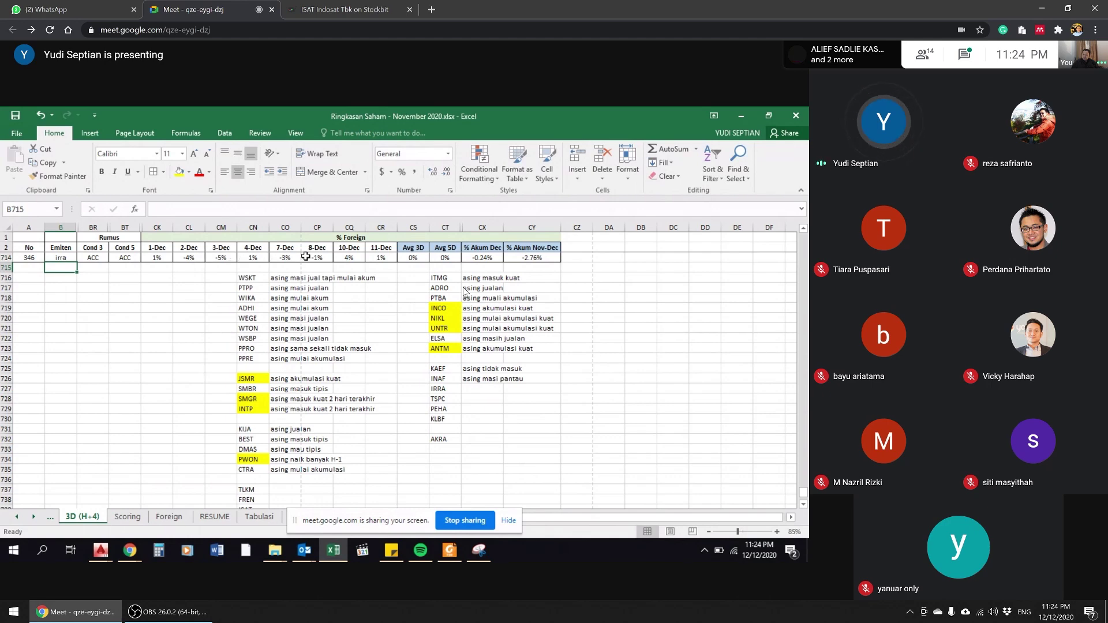
{"action": "left_click", "coordinate": [381, 267]}
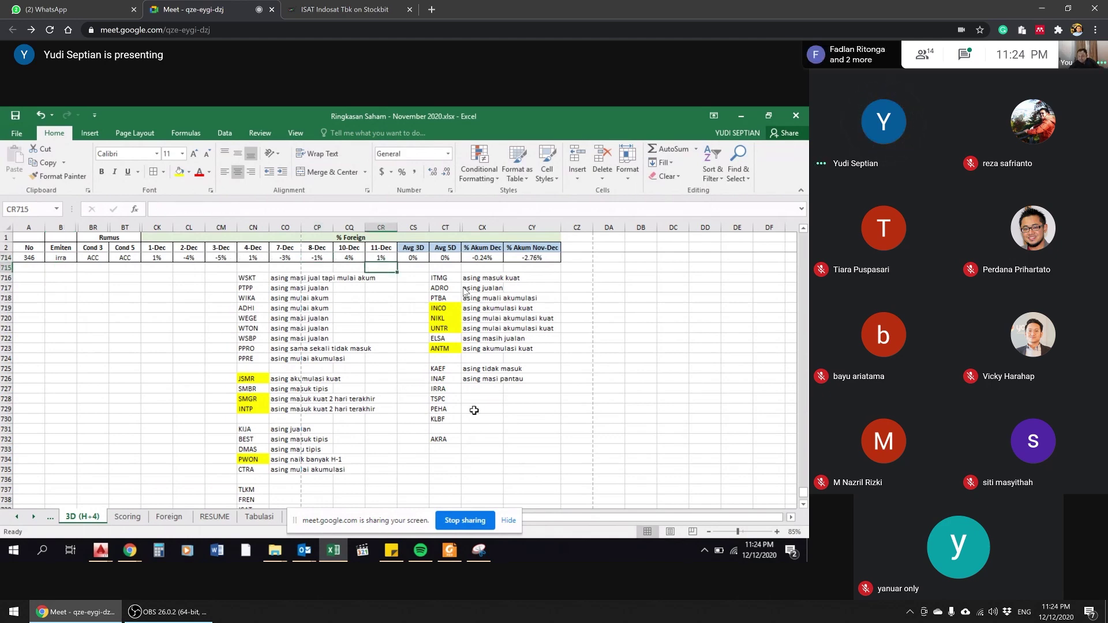
Step: Enter the note "asing masi pantau" in the cell beside IRRA
{"action": "left_click", "coordinate": [497, 393]}
{"action": "type", "text": "asing"}
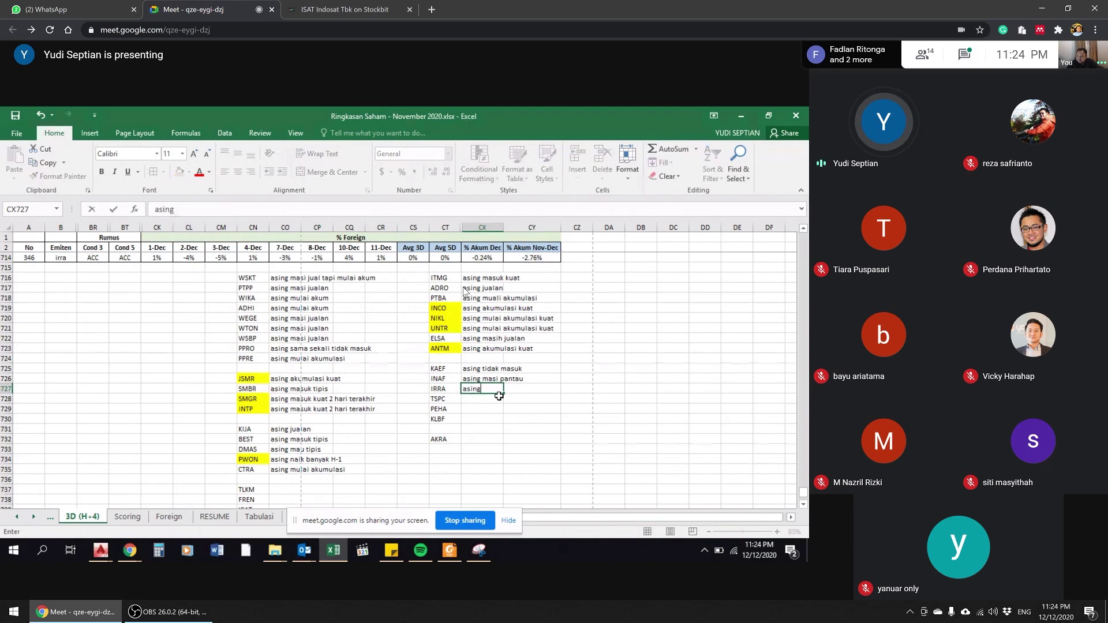
{"action": "type", "text": " masi pantau"}
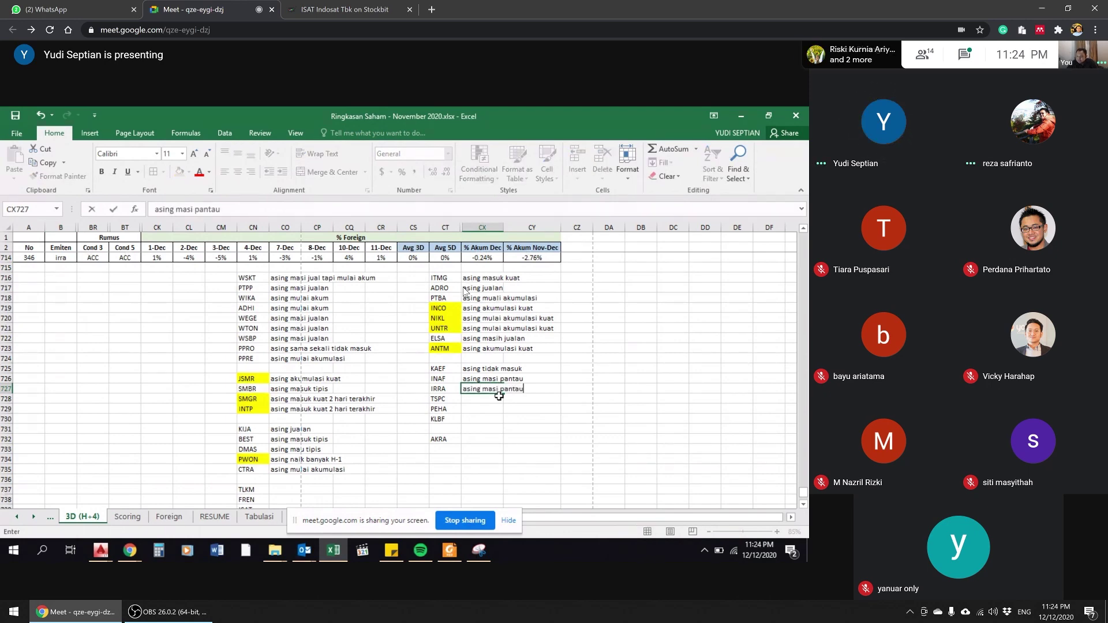
{"action": "key", "text": "Return"}
Step: Set the Emiten code in row 714 to tspc
{"action": "left_click", "coordinate": [61, 257]}
{"action": "type", "text": "tsPC"}
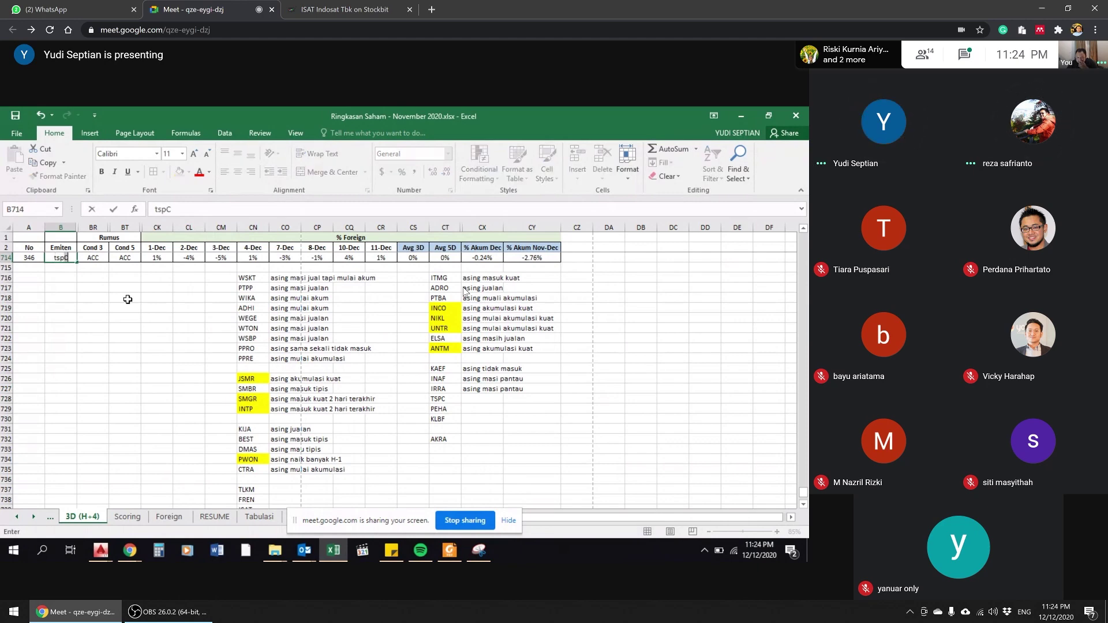
{"action": "key", "text": "Return"}
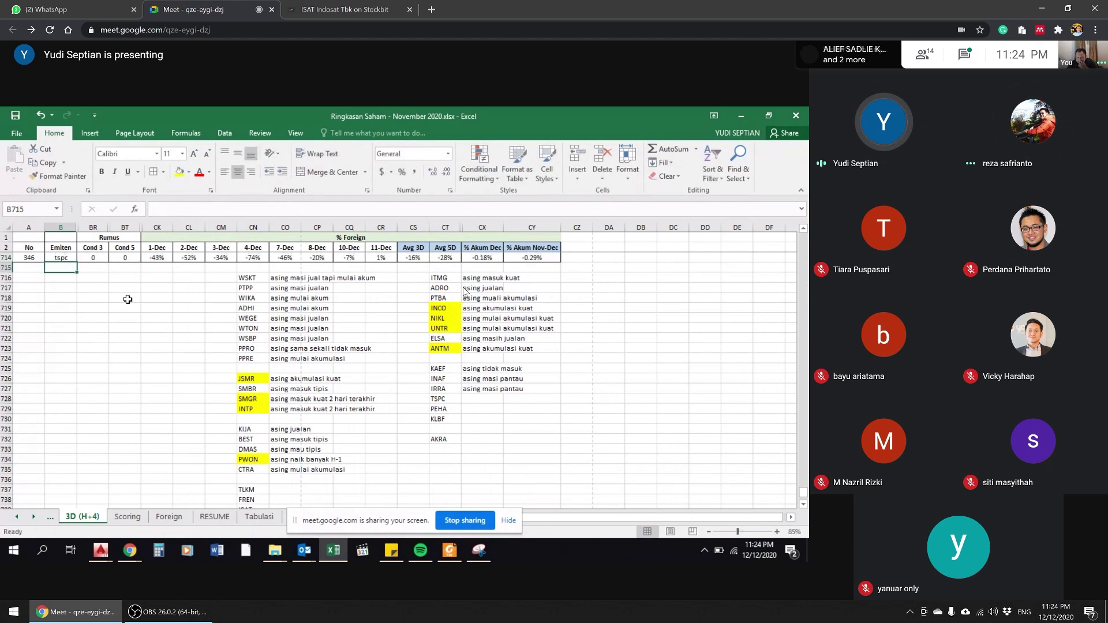
Step: Examine TSPC's daily foreign percentages in row 714, cell by cell from 1-Dec through 11-Dec
{"action": "left_click", "coordinate": [157, 257]}
{"action": "left_click", "coordinate": [202, 257]}
{"action": "left_click", "coordinate": [221, 257]}
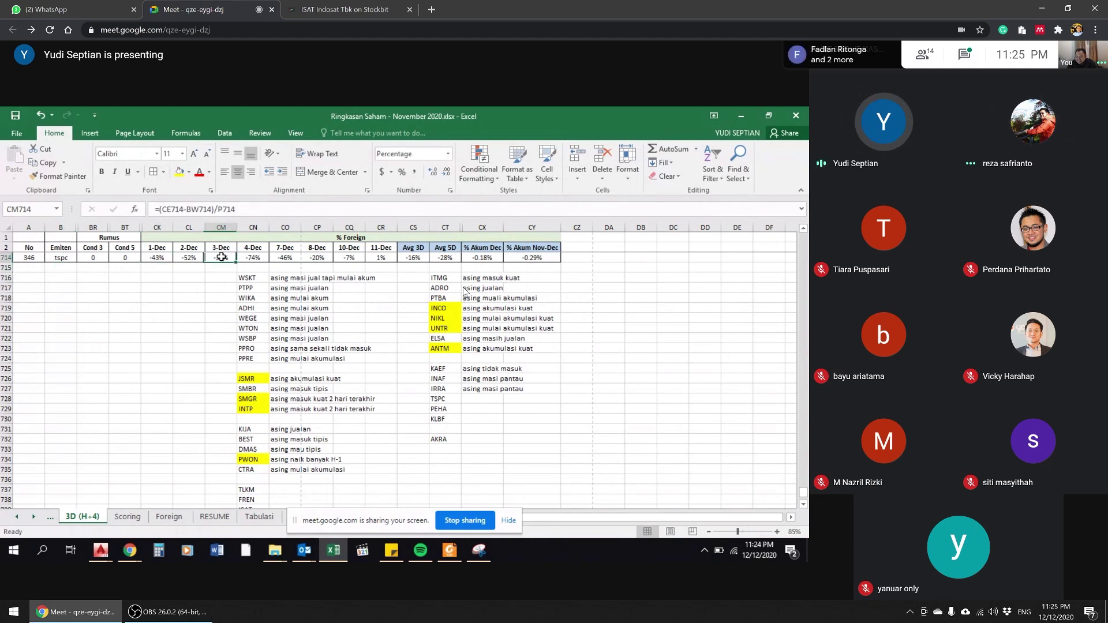
{"action": "left_click", "coordinate": [253, 257]}
{"action": "left_click", "coordinate": [283, 258]}
{"action": "left_click", "coordinate": [349, 258]}
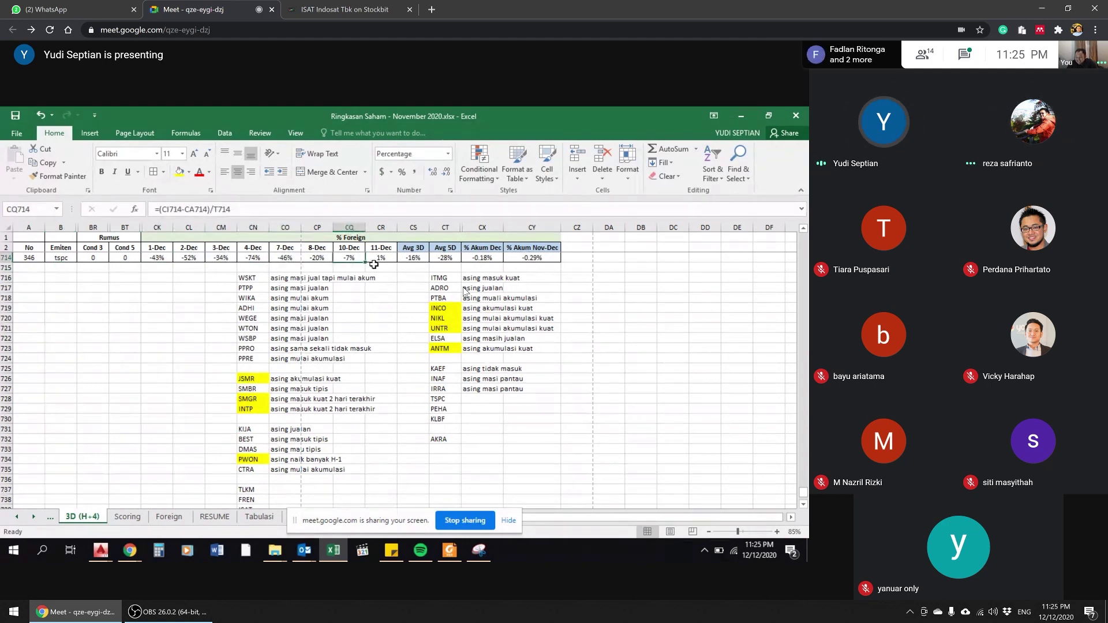
{"action": "left_click", "coordinate": [380, 258]}
{"action": "key", "text": "Return"}
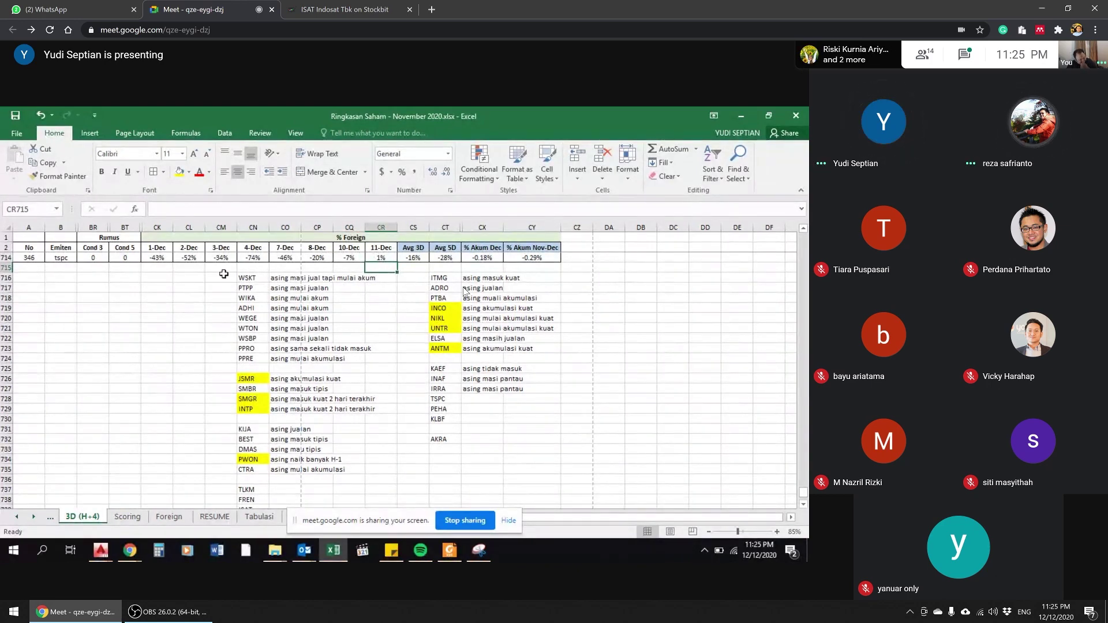
{"action": "left_click", "coordinate": [157, 258]}
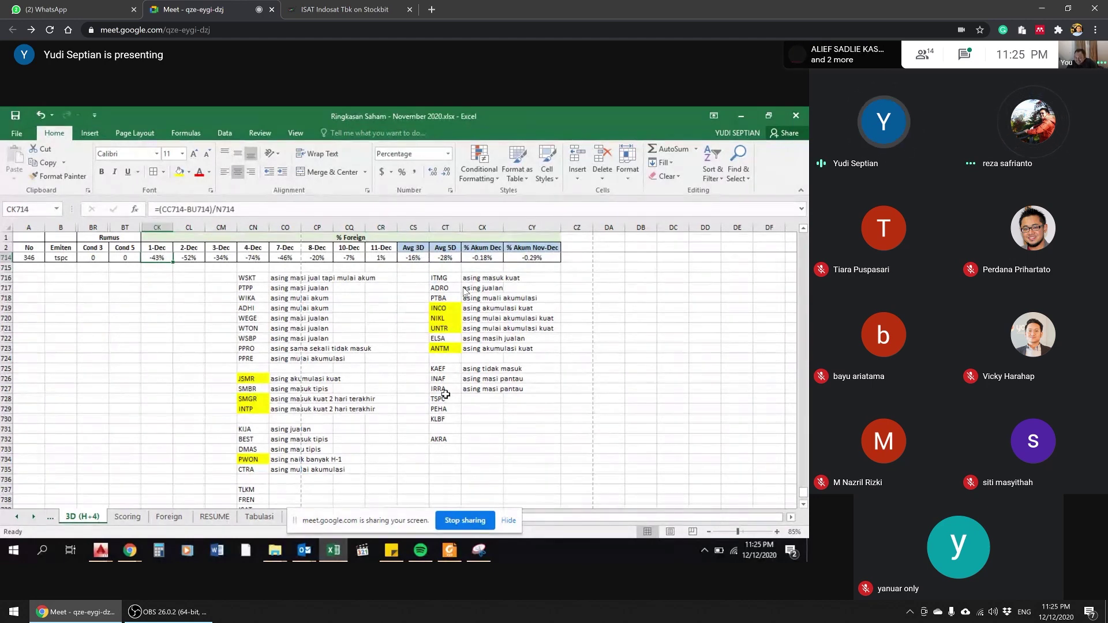
Step: Enter the note "asing ga masuk" in the cell beside TSPC
{"action": "left_click", "coordinate": [487, 397]}
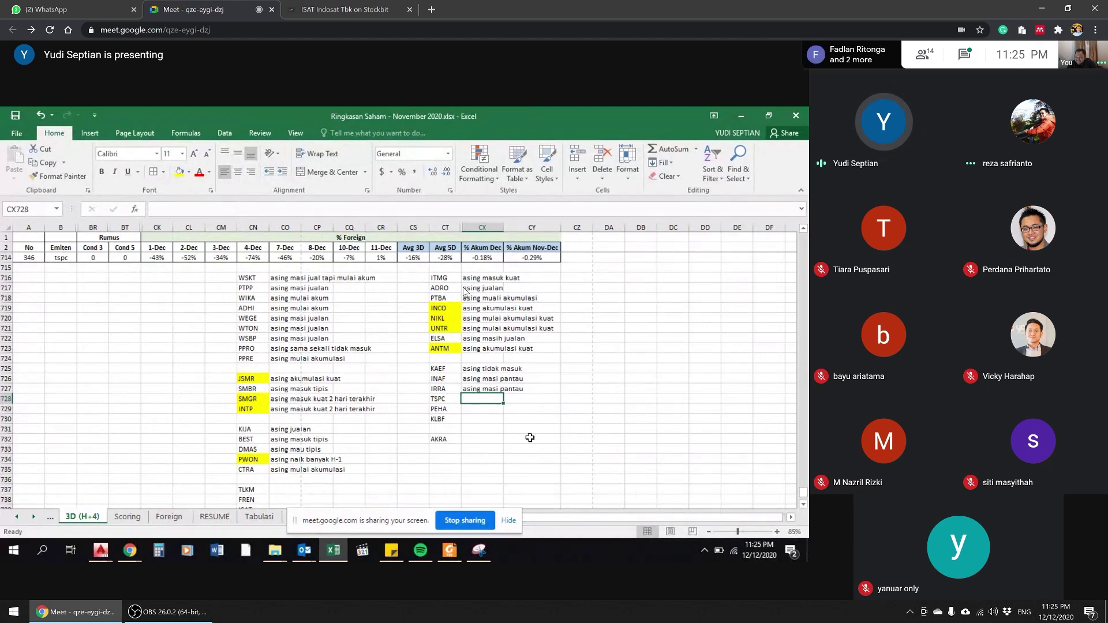
{"action": "type", "text": "asing ga ma"}
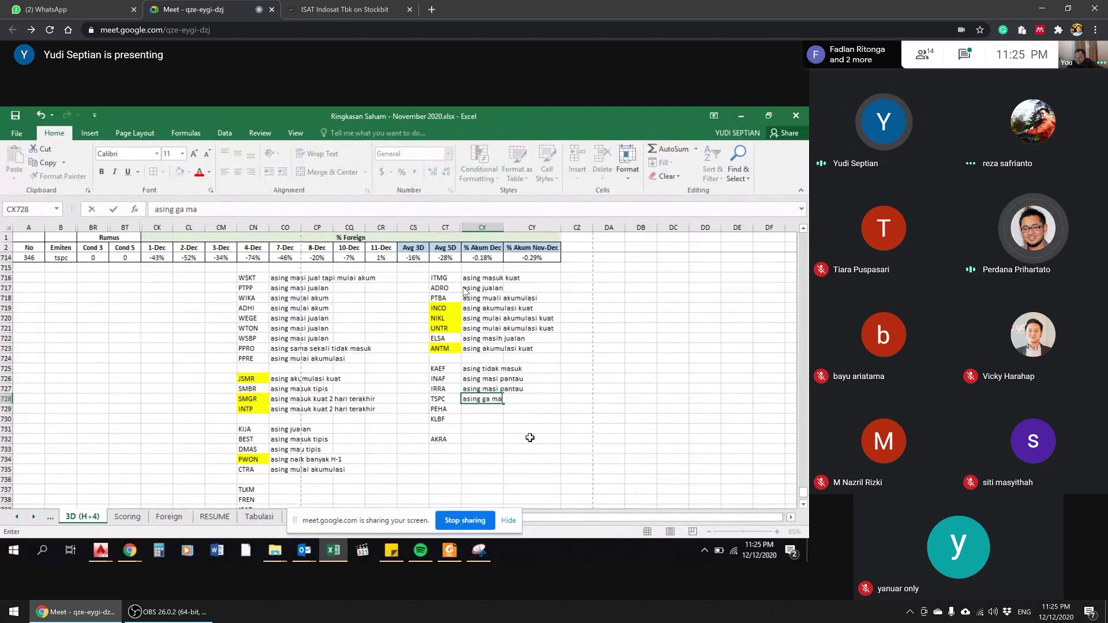
{"action": "type", "text": "suk"}
{"action": "key", "text": "Return"}
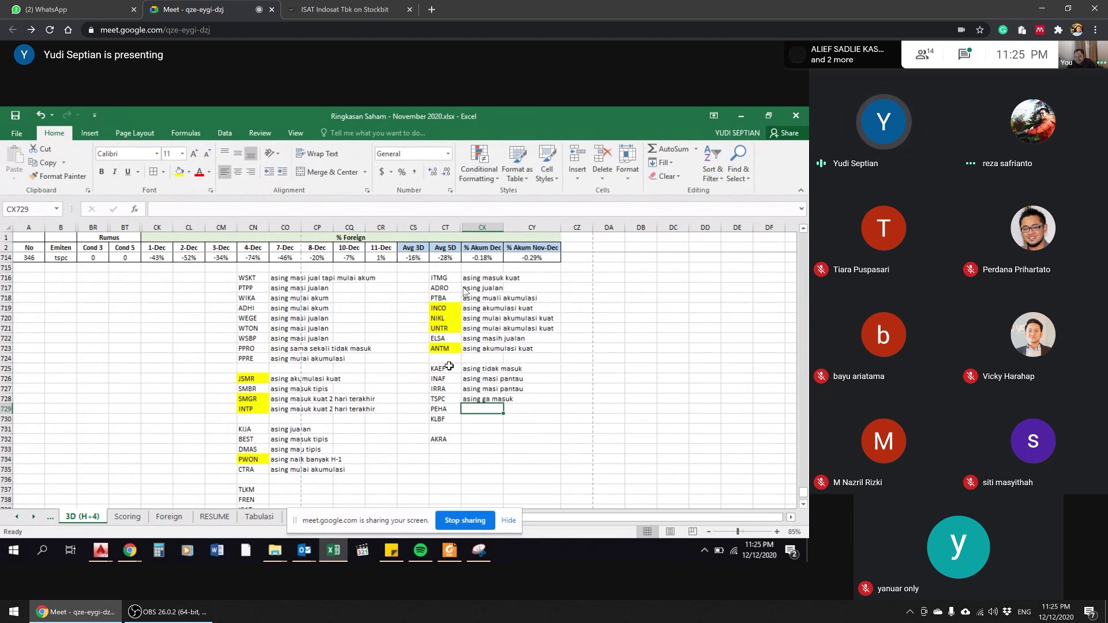
Step: Set the Emiten code in row 714 to peha
{"action": "left_click", "coordinate": [64, 258]}
{"action": "type", "text": "p"}
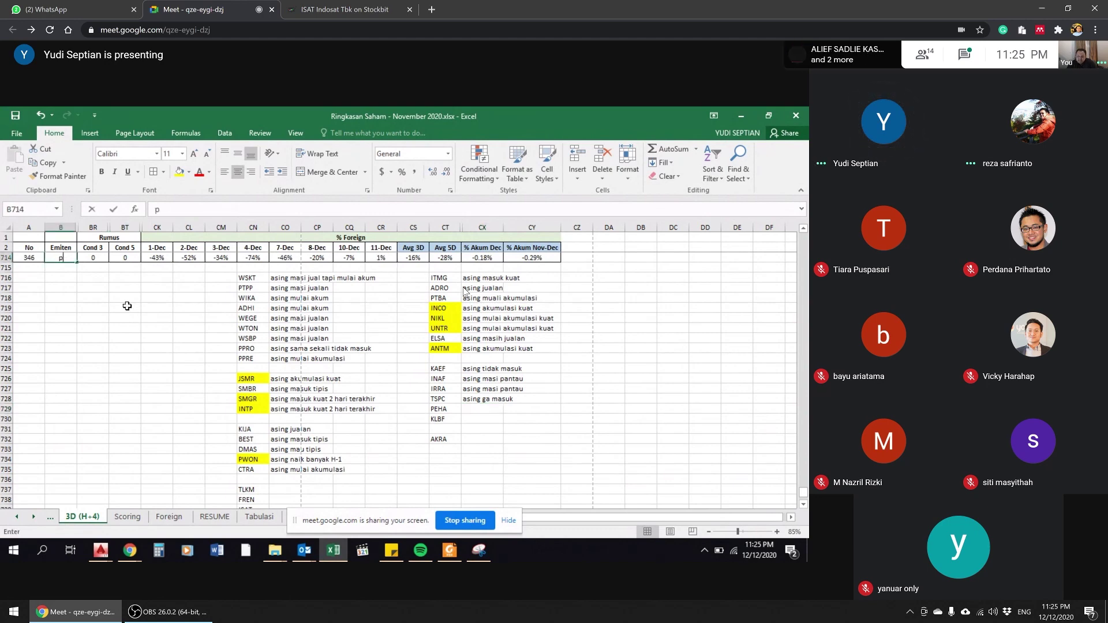
{"action": "type", "text": "eha"}
{"action": "key", "text": "Return"}
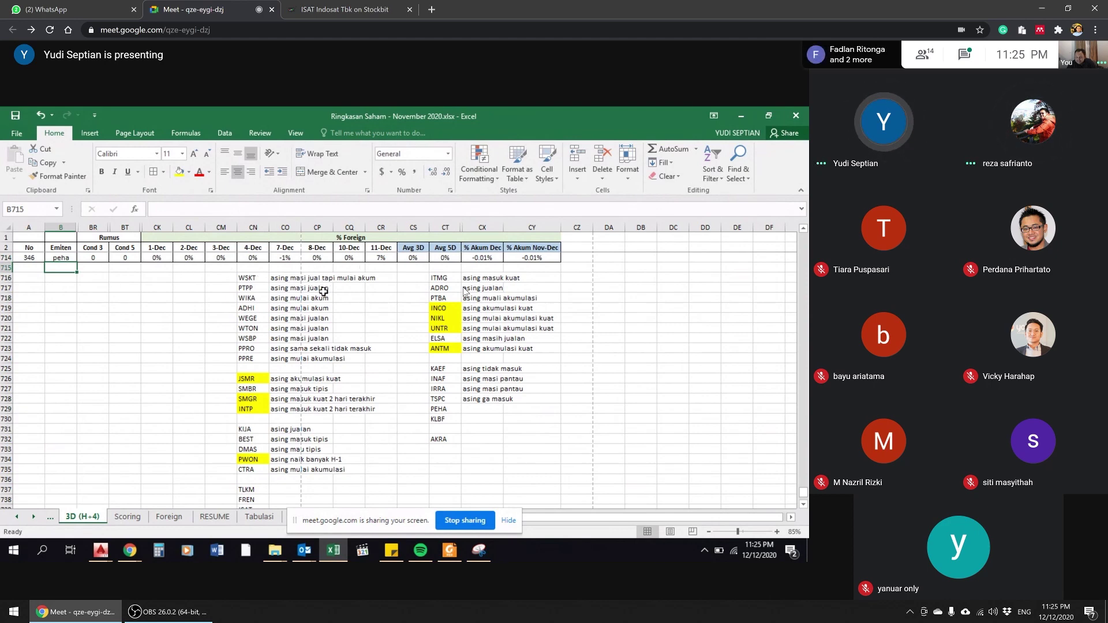
Step: Enter the note "asing ga masuk" in the cell beside PEHA
{"action": "left_click", "coordinate": [470, 409]}
{"action": "type", "text": "asing ga masuk"}
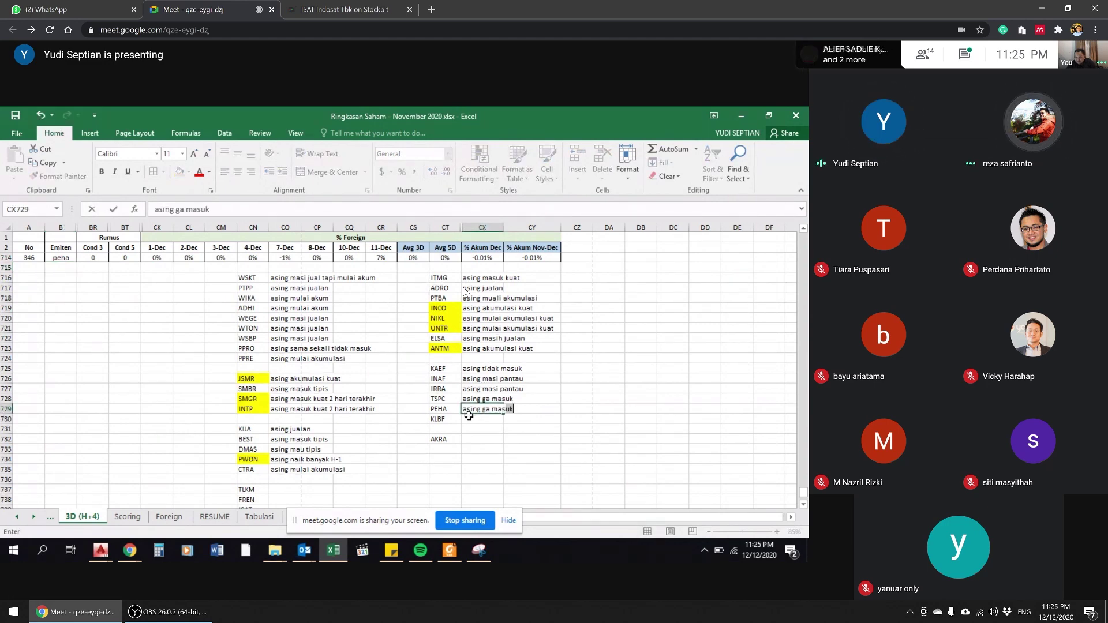
{"action": "key", "text": "Return"}
Step: Set the Emiten code in row 714 to klbf
{"action": "left_click", "coordinate": [57, 258]}
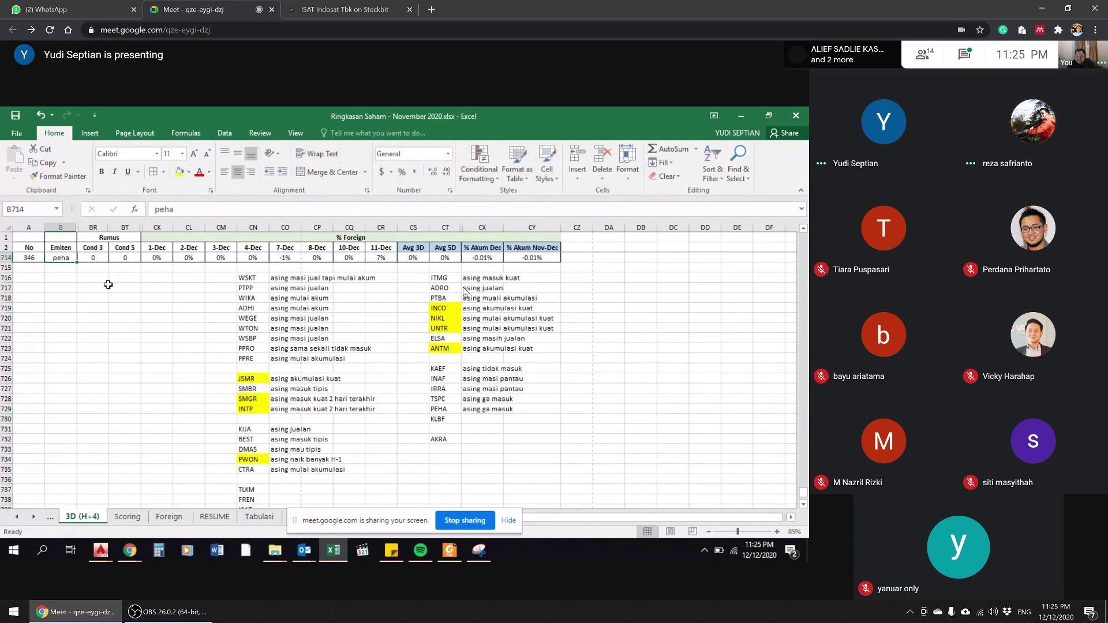
{"action": "type", "text": "klbf"}
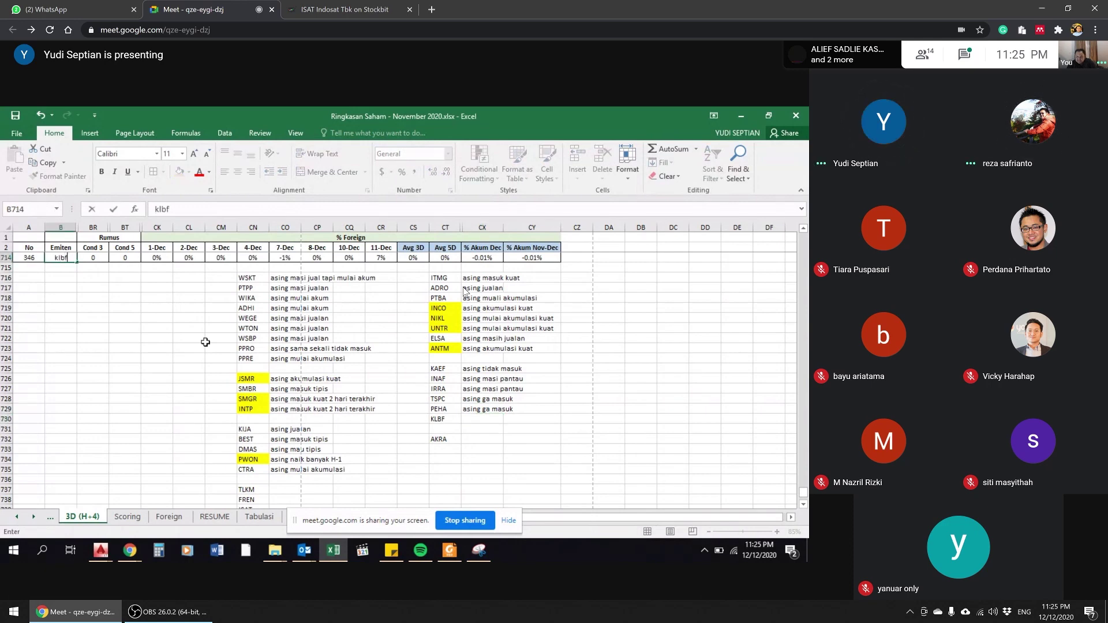
{"action": "key", "text": "Return"}
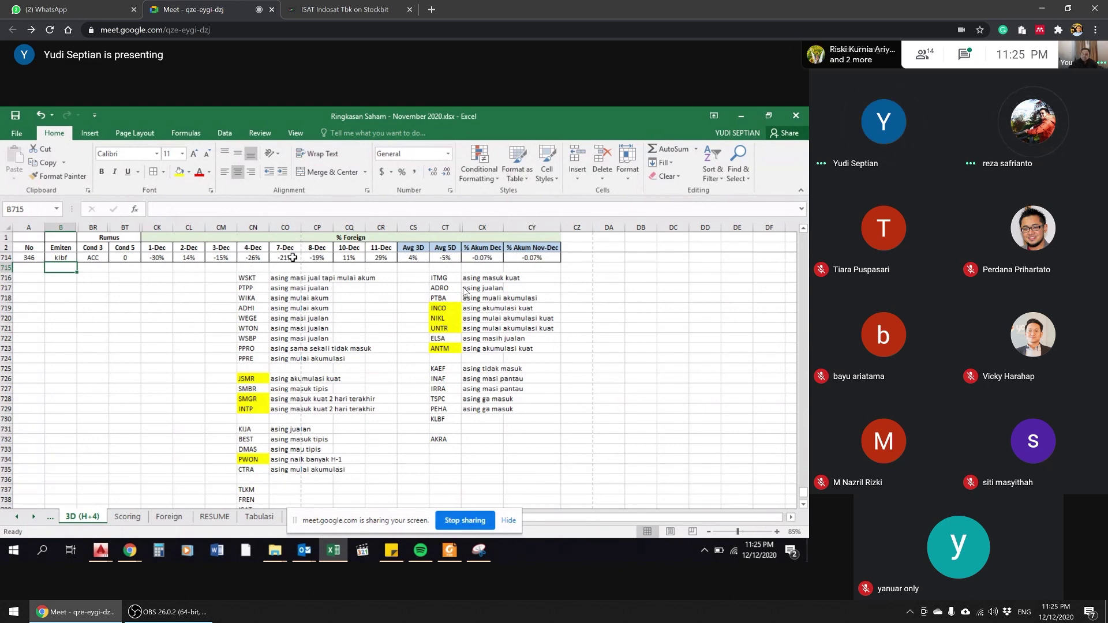
Step: Switch to Stockbit, open the KLBF daily chart and examine the candles and foreign flow from November to December
{"action": "left_click", "coordinate": [344, 10]}
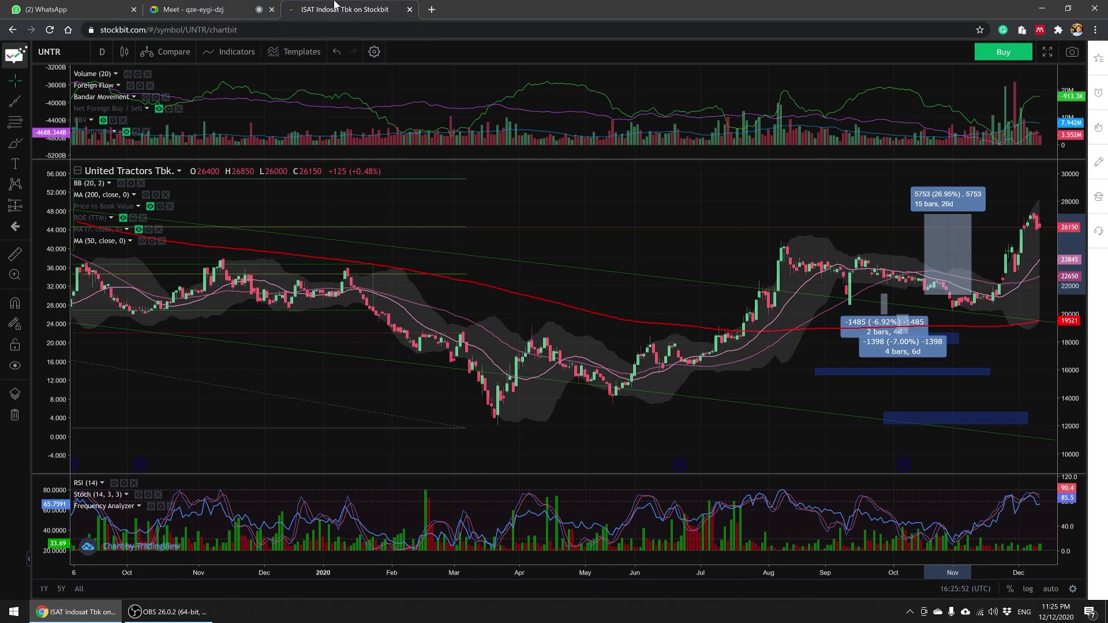
{"action": "left_click", "coordinate": [49, 52]}
{"action": "type", "text": "KLBF"}
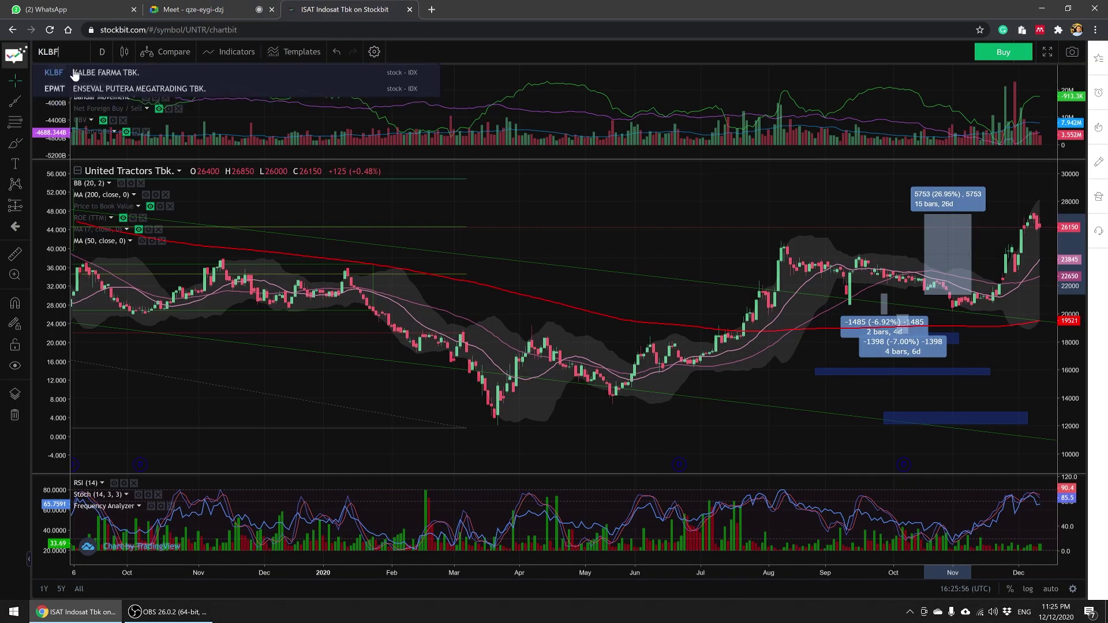
{"action": "left_click", "coordinate": [74, 74]}
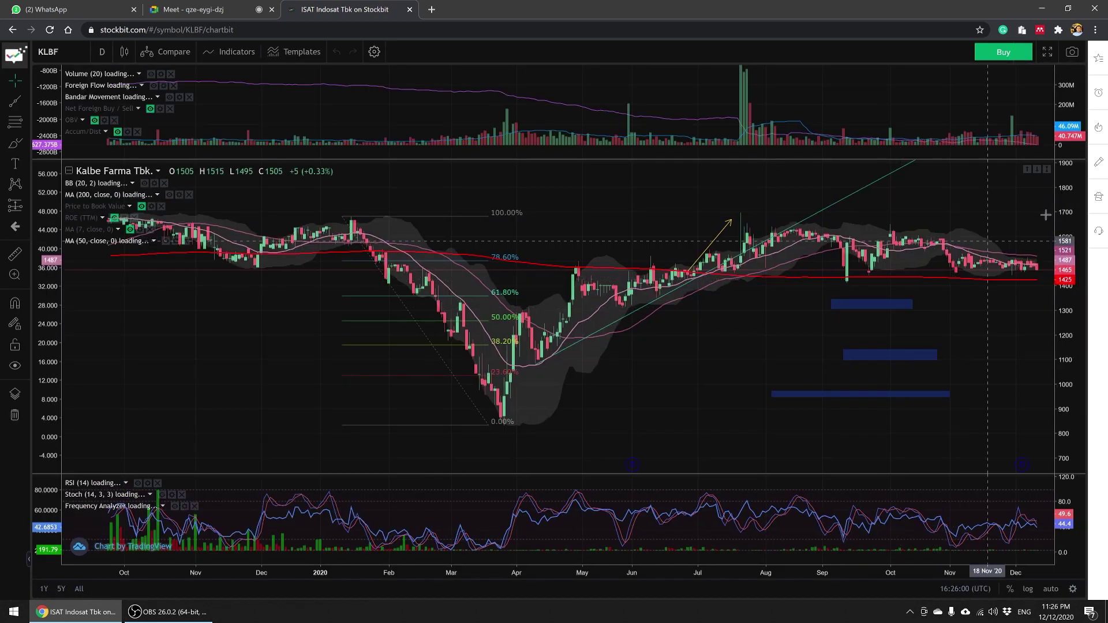
{"action": "scroll", "coordinate": [953, 213], "scroll_direction": "up", "scroll_amount": 10}
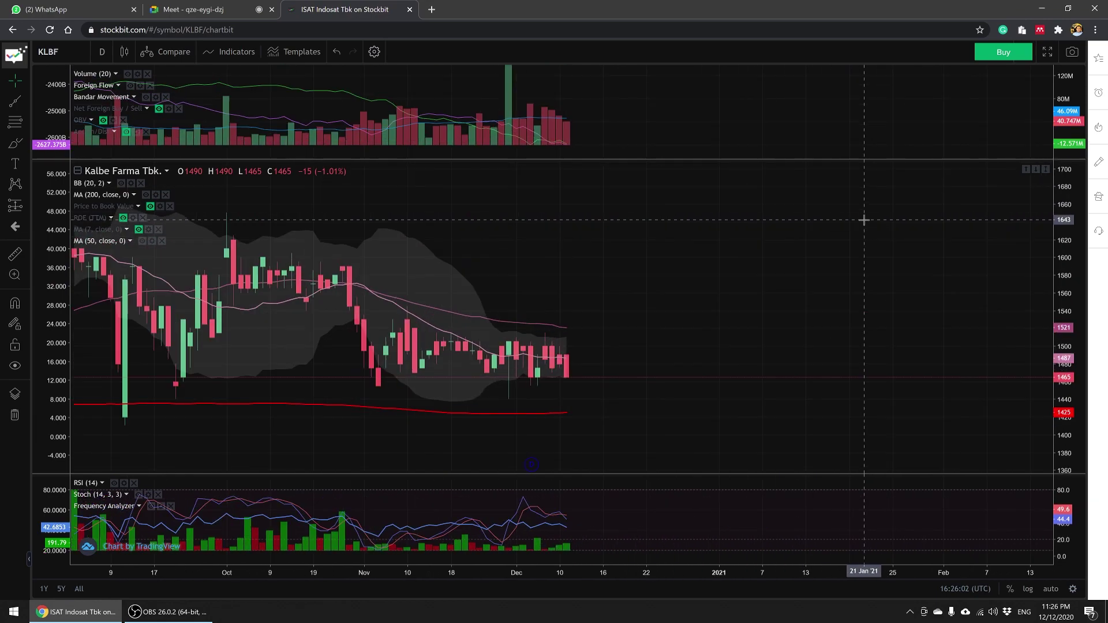
{"action": "left_click_drag", "start_coordinate": [660, 252], "coordinate": [778, 308]}
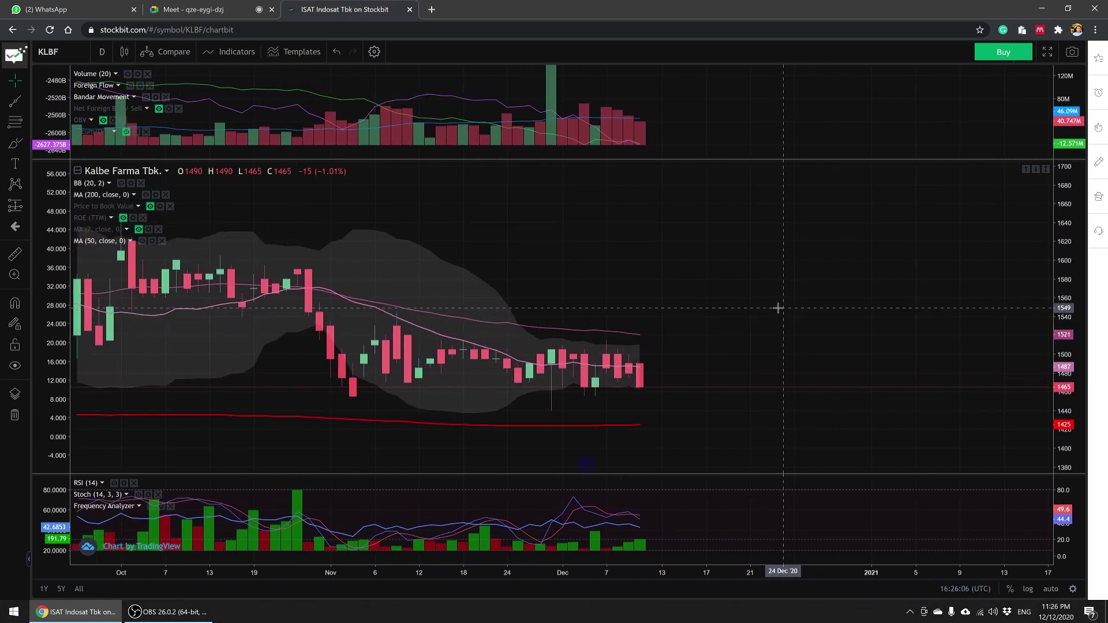
{"action": "scroll", "coordinate": [778, 308], "scroll_direction": "up", "scroll_amount": 1}
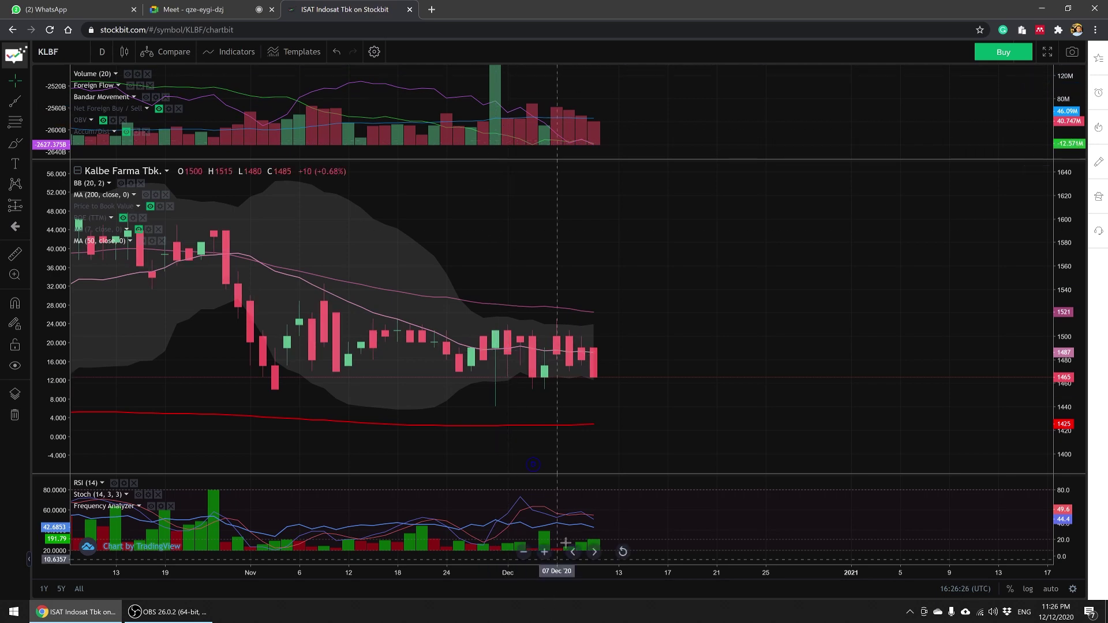
{"action": "scroll", "coordinate": [649, 515], "scroll_direction": "up", "scroll_amount": 5}
{"action": "left_click_drag", "start_coordinate": [649, 515], "coordinate": [889, 401]}
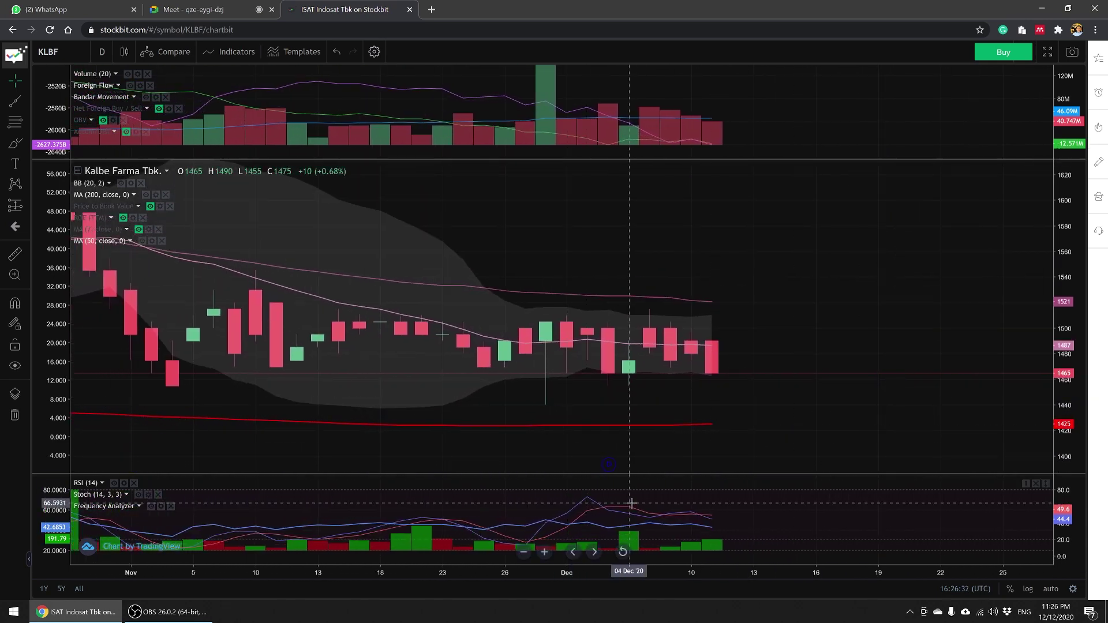
Step: Check the shared spreadsheet in Google Meet, and examine AKRA's recent price and foreign flow on its Stockbit chart
{"action": "left_click", "coordinate": [196, 9]}
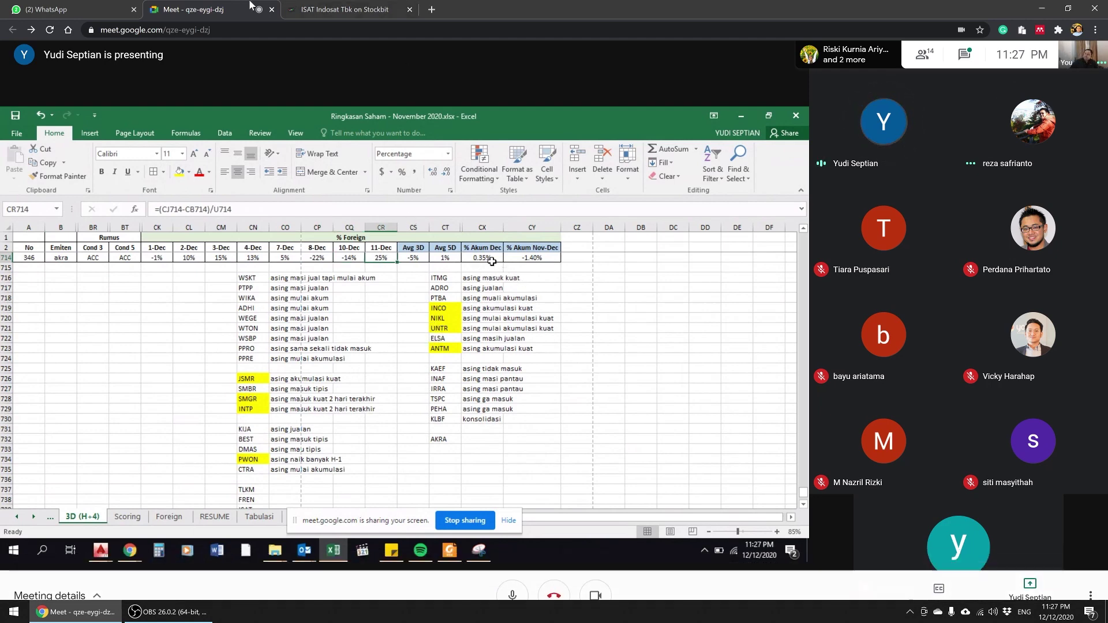
{"action": "left_click", "coordinate": [356, 8]}
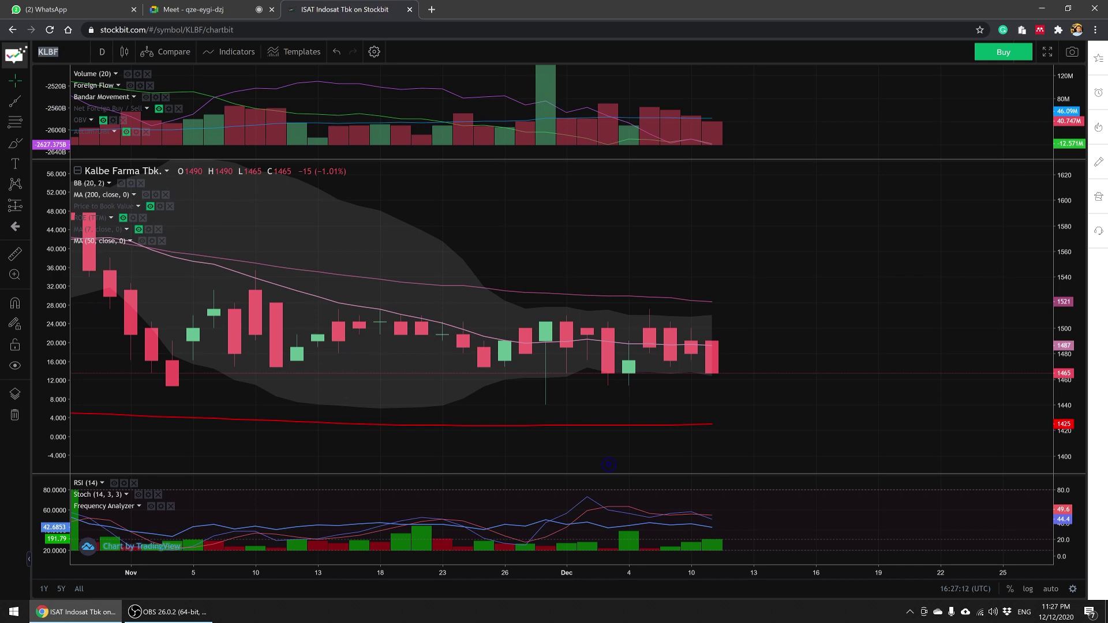
{"action": "type", "text": "AKRA"}
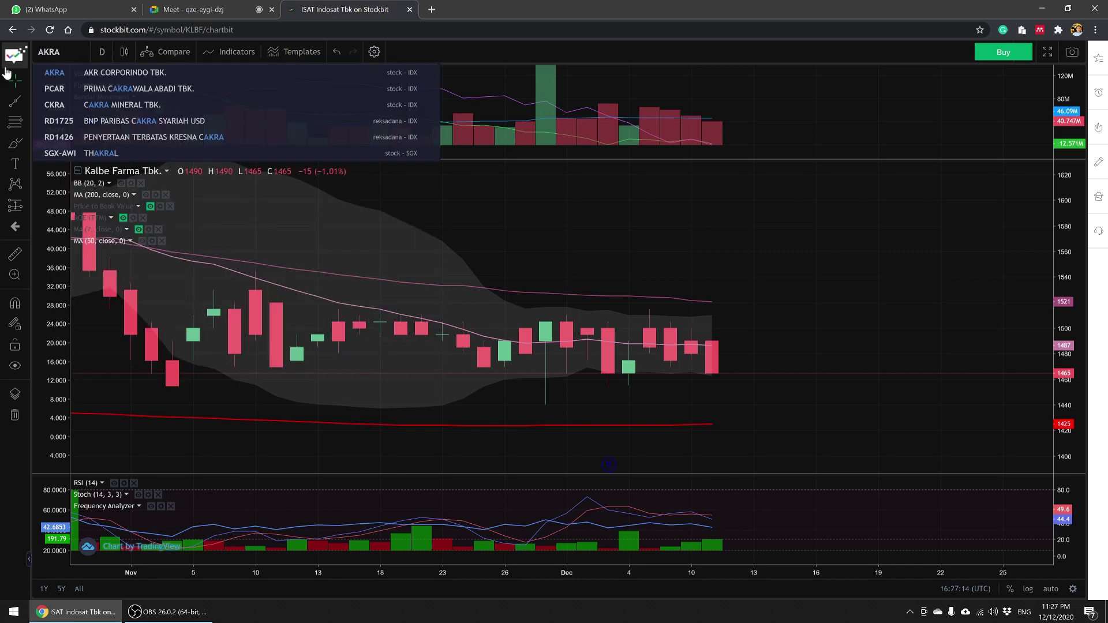
{"action": "left_click", "coordinate": [92, 72]}
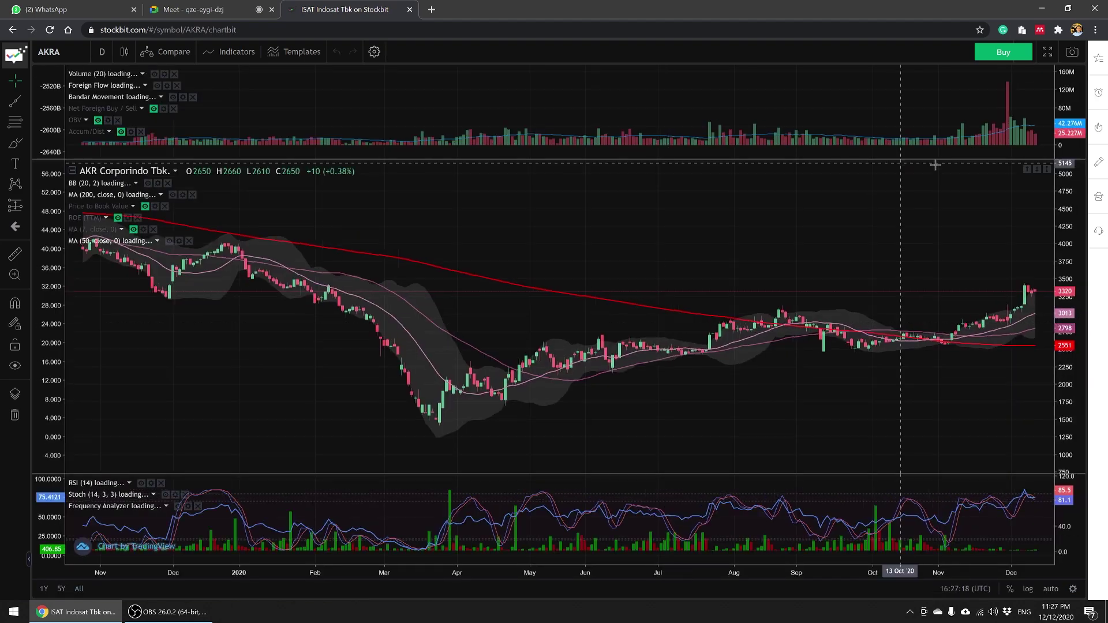
{"action": "scroll", "coordinate": [935, 165], "scroll_direction": "right", "scroll_amount": 10}
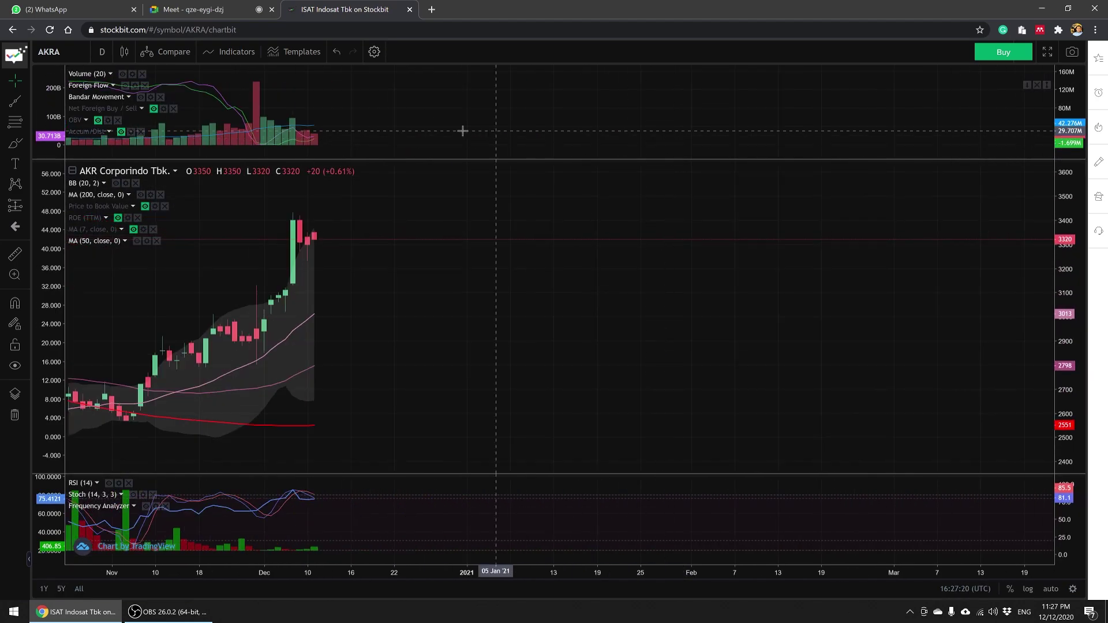
{"action": "scroll", "coordinate": [463, 132], "scroll_direction": "left", "scroll_amount": 10}
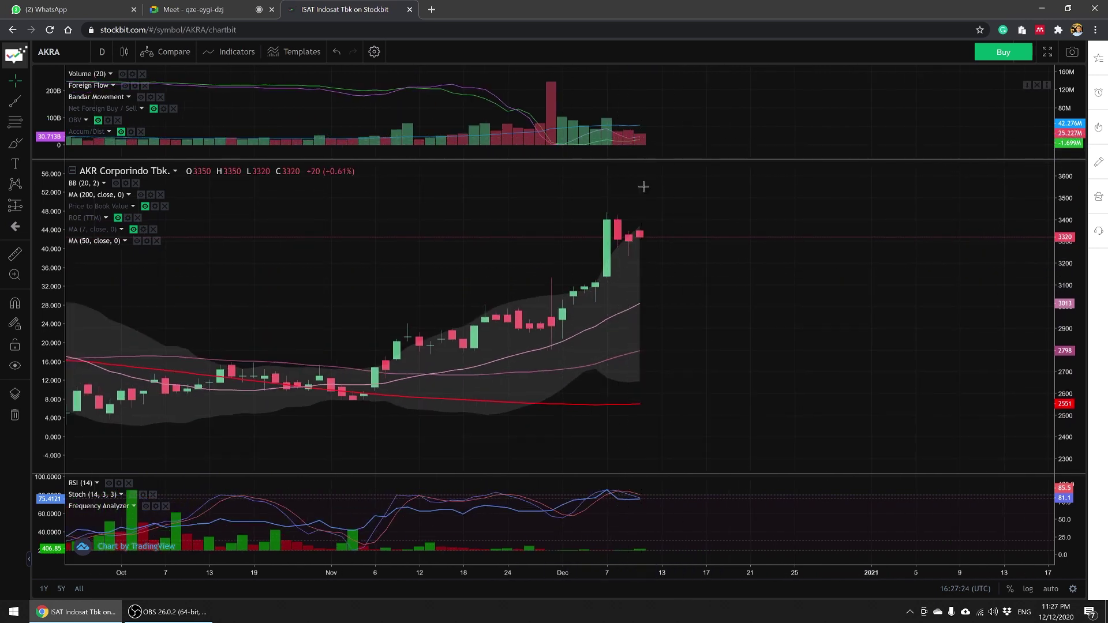
Step: Check the shared spreadsheet in Google Meet, and examine TLKM's October to December price and foreign flow on its Stockbit chart
{"action": "left_click", "coordinate": [229, 7]}
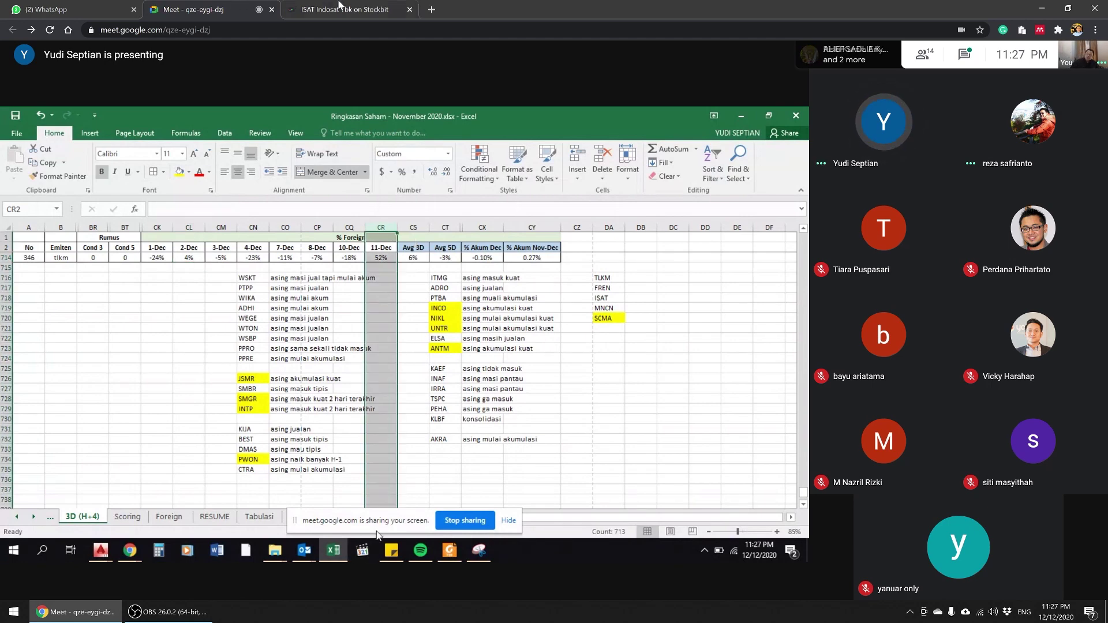
{"action": "left_click", "coordinate": [339, 8]}
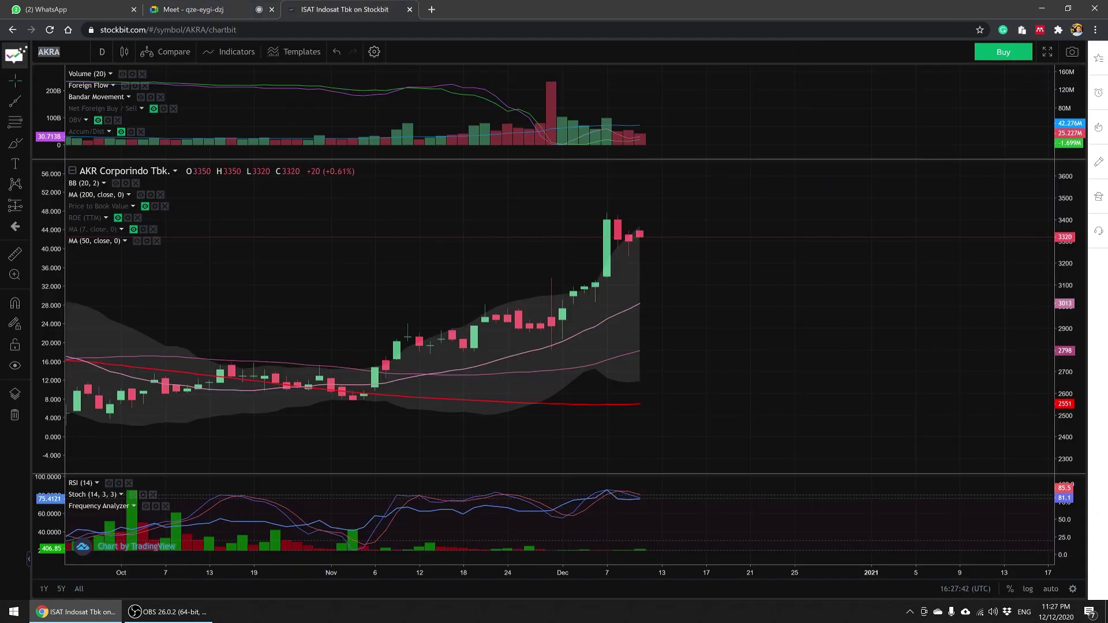
{"action": "type", "text": "TLKM"}
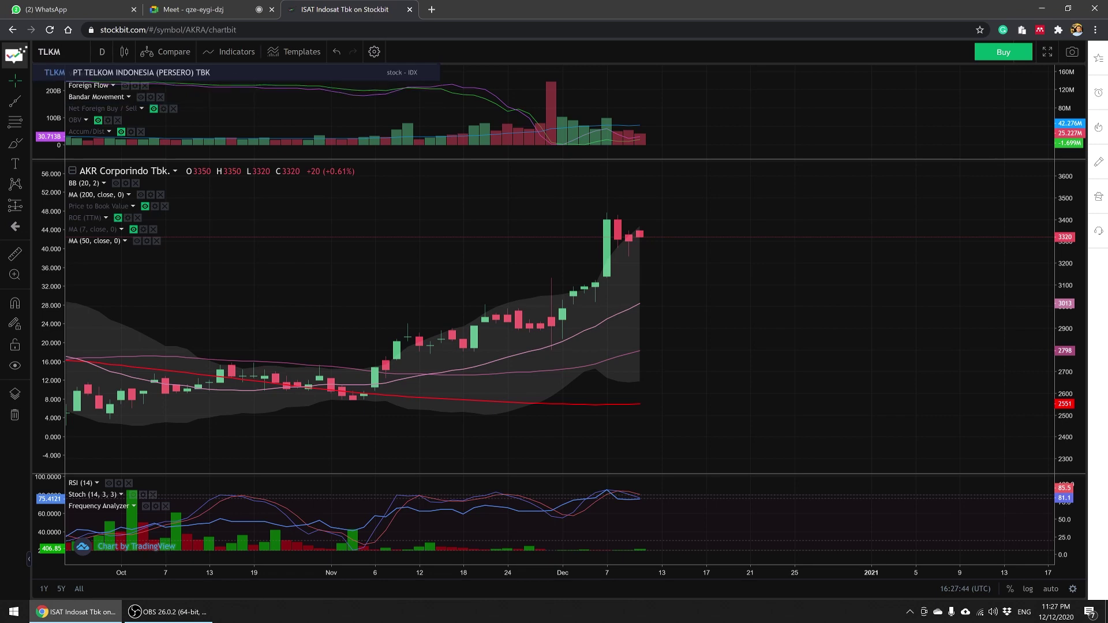
{"action": "left_click", "coordinate": [80, 71]}
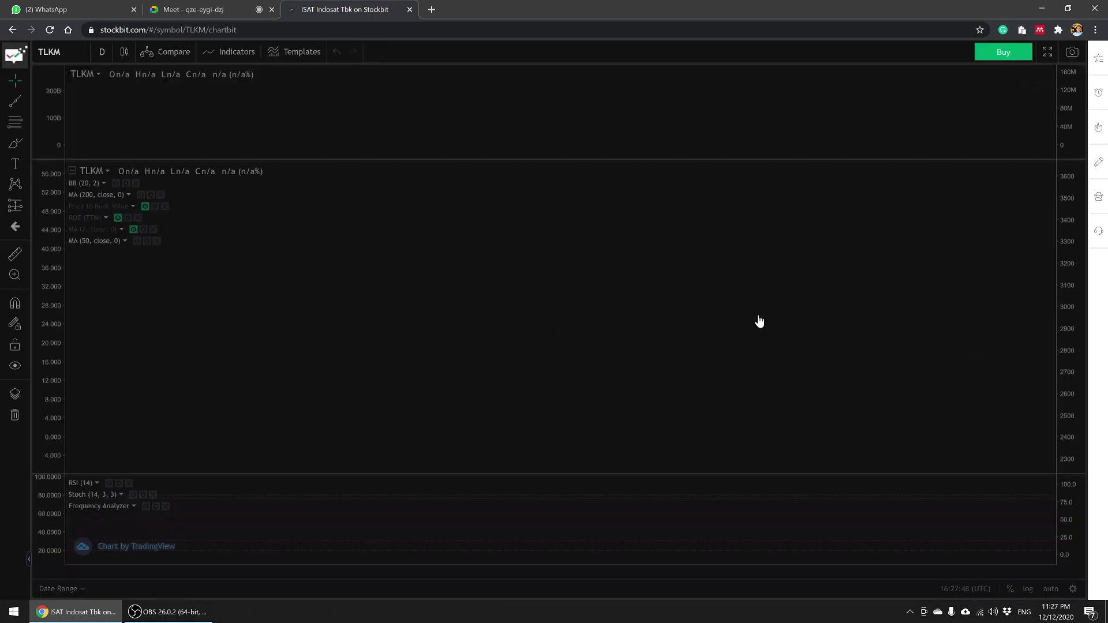
{"action": "scroll", "coordinate": [891, 285], "scroll_direction": "up", "scroll_amount": 5}
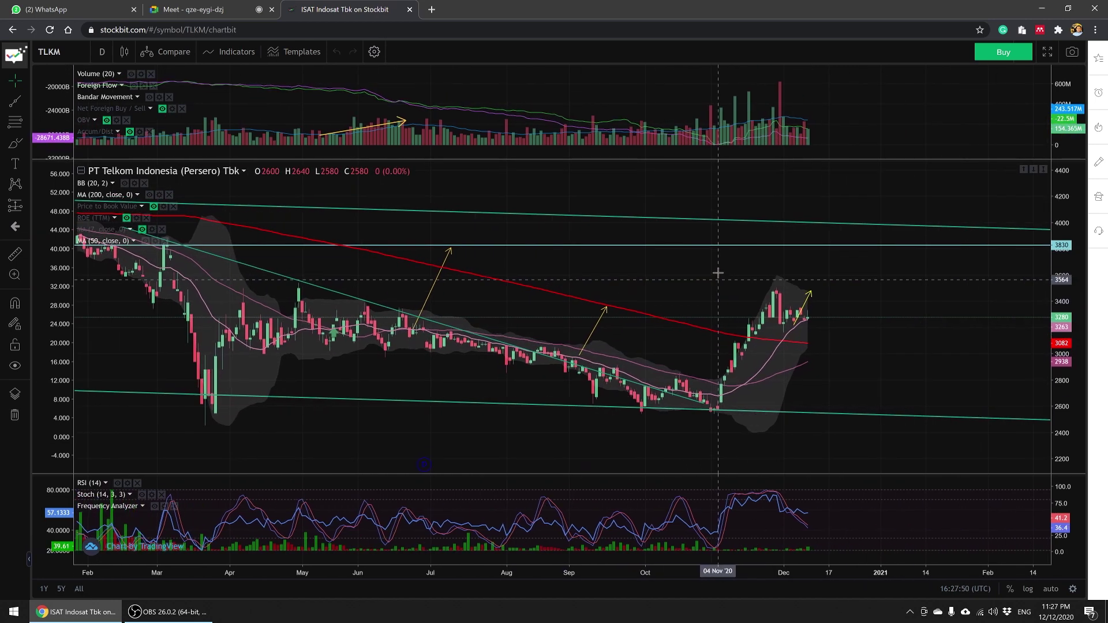
{"action": "scroll", "coordinate": [571, 136], "scroll_direction": "up", "scroll_amount": 3}
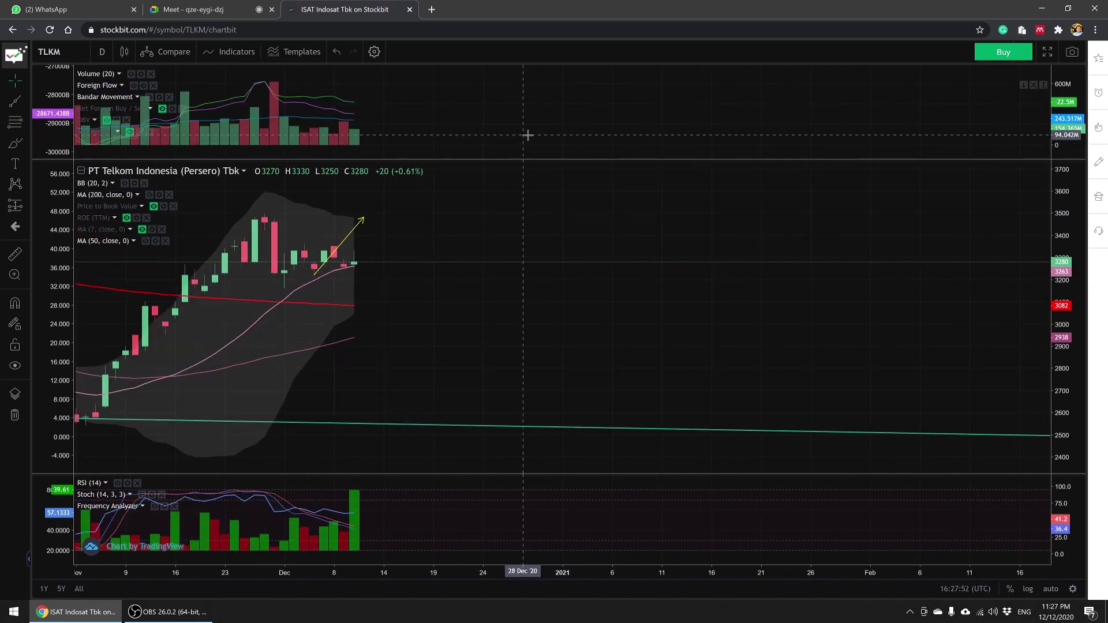
{"action": "left_click_drag", "start_coordinate": [527, 137], "coordinate": [796, 131]}
{"action": "scroll", "coordinate": [774, 130], "scroll_direction": "up", "scroll_amount": 1}
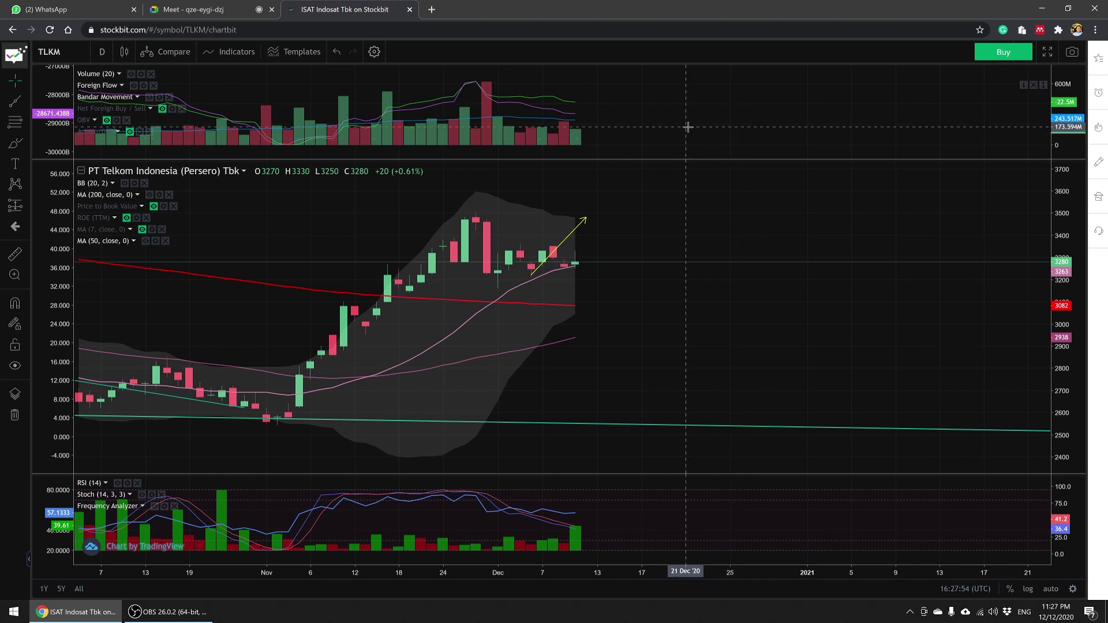
{"action": "left_click_drag", "start_coordinate": [688, 123], "coordinate": [762, 125]}
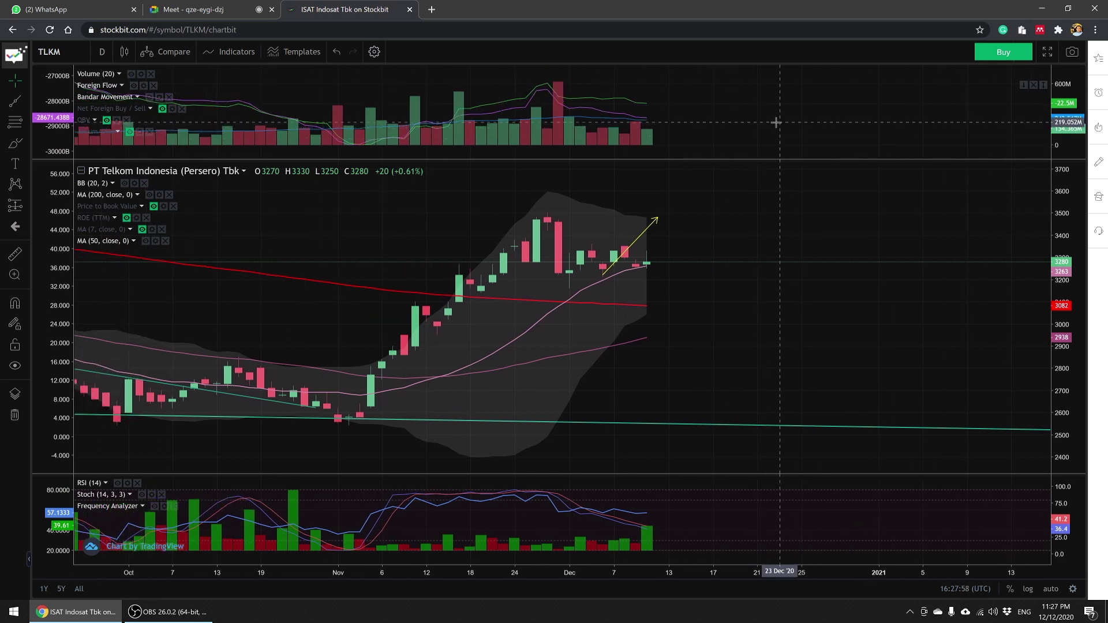
Step: Check the shared spreadsheet in Google Meet, and examine FREN's recent candles and foreign flow on its Stockbit chart
{"action": "left_click", "coordinate": [92, 6]}
{"action": "left_click", "coordinate": [220, 8]}
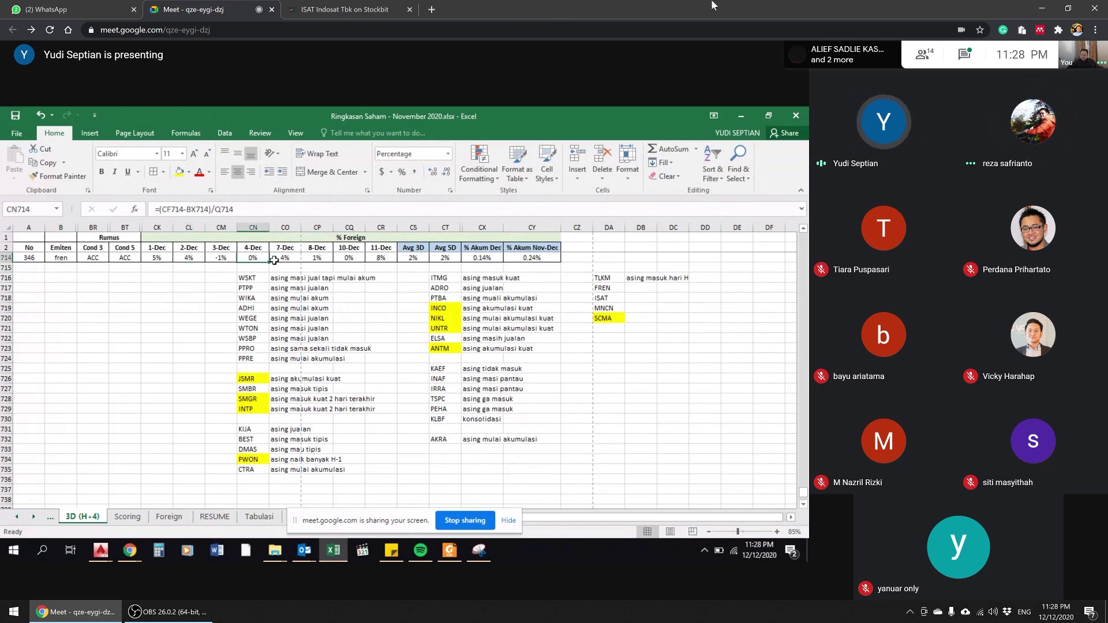
{"action": "left_click", "coordinate": [327, 7]}
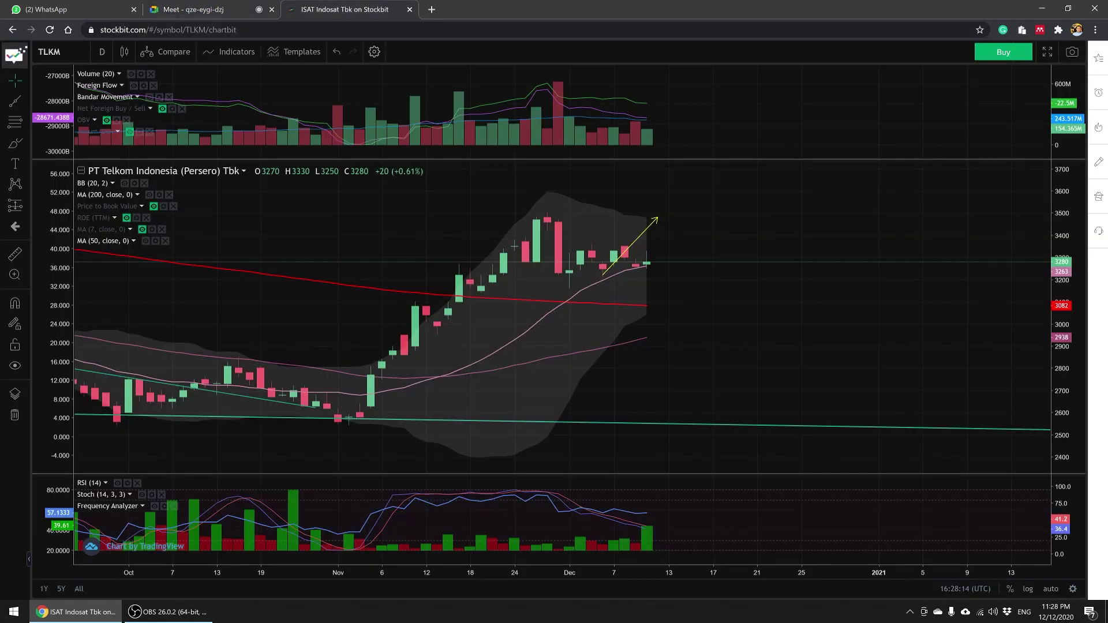
{"action": "type", "text": "FREN"}
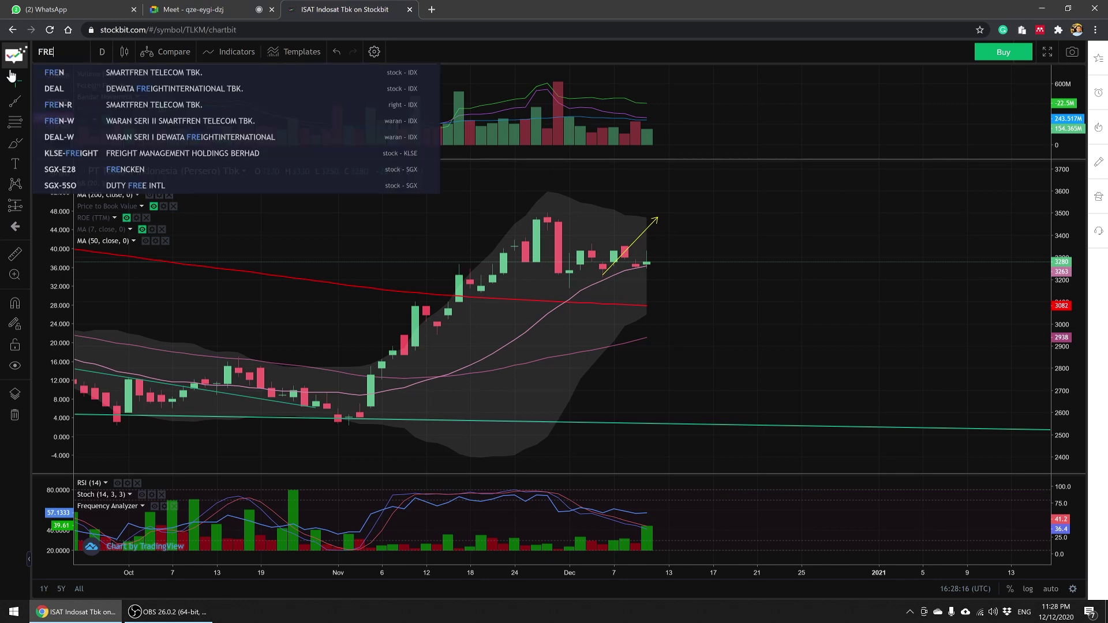
{"action": "left_click", "coordinate": [203, 77]}
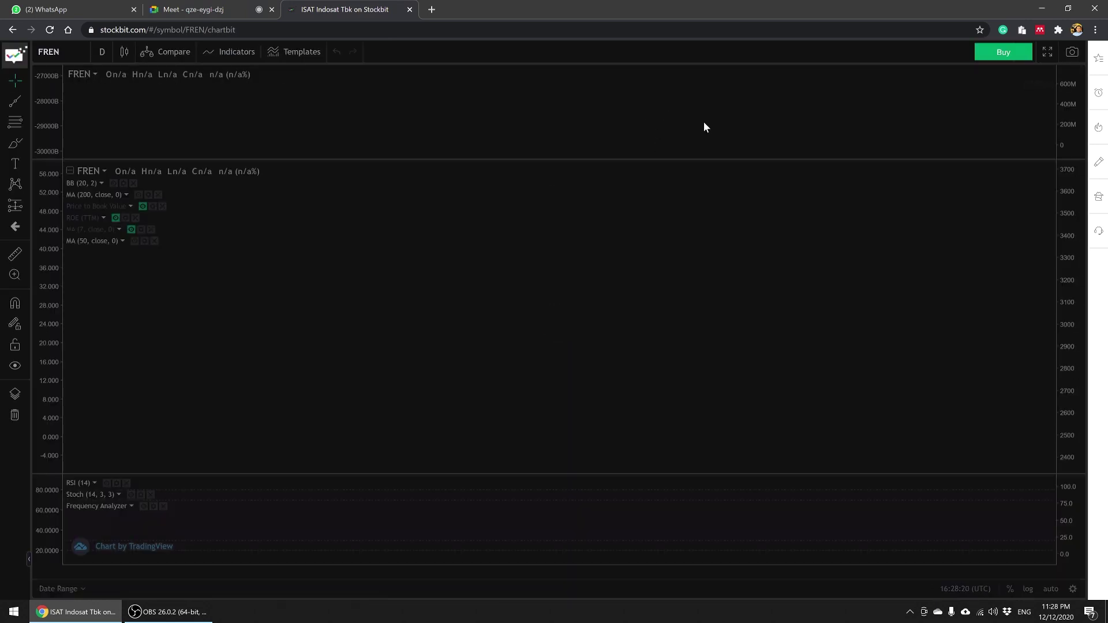
{"action": "left_click_drag", "start_coordinate": [967, 213], "coordinate": [745, 227]}
{"action": "scroll", "coordinate": [901, 123], "scroll_direction": "up", "scroll_amount": 6}
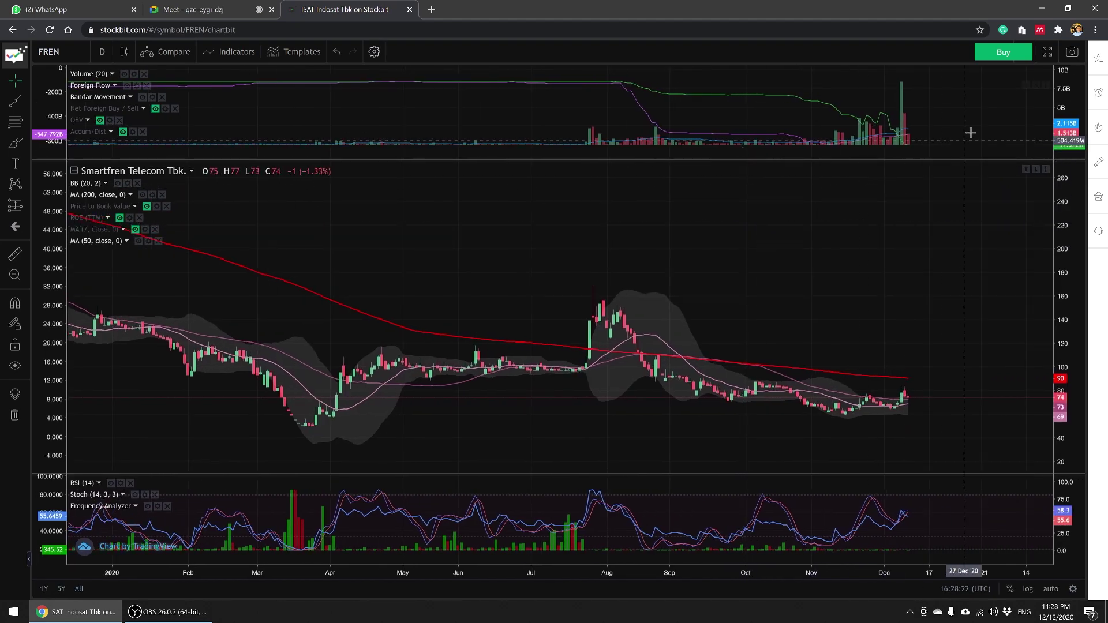
{"action": "scroll", "coordinate": [758, 148], "scroll_direction": "up", "scroll_amount": 1}
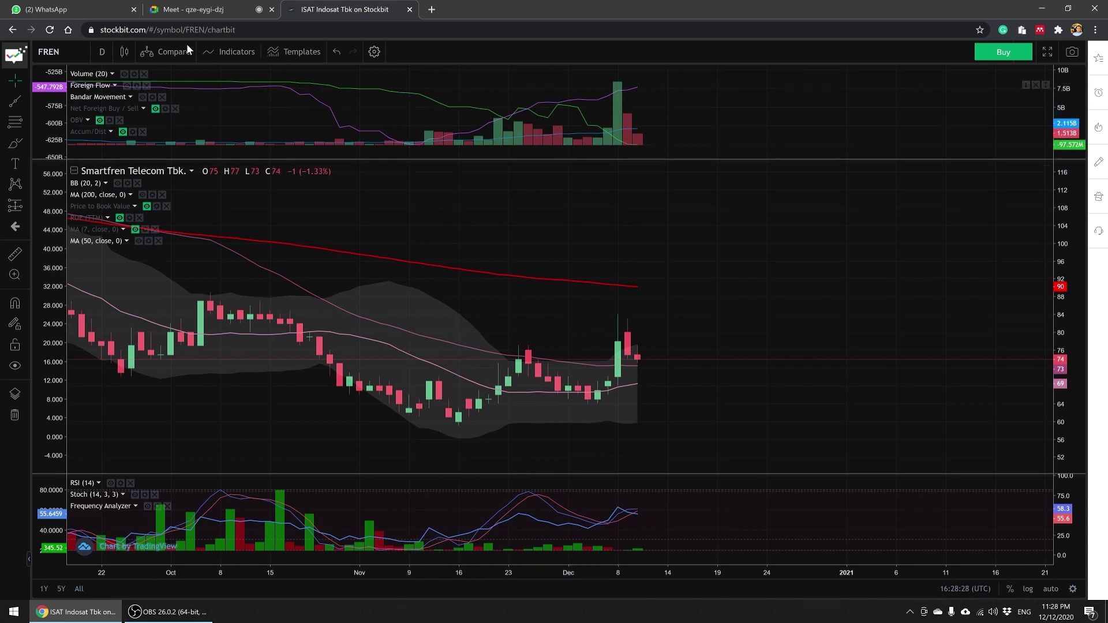
Step: Check the shared spreadsheet in Google Meet, and examine MNCN's November to December price and foreign flow on its Stockbit chart
{"action": "left_click", "coordinate": [100, 6]}
{"action": "left_click", "coordinate": [195, 7]}
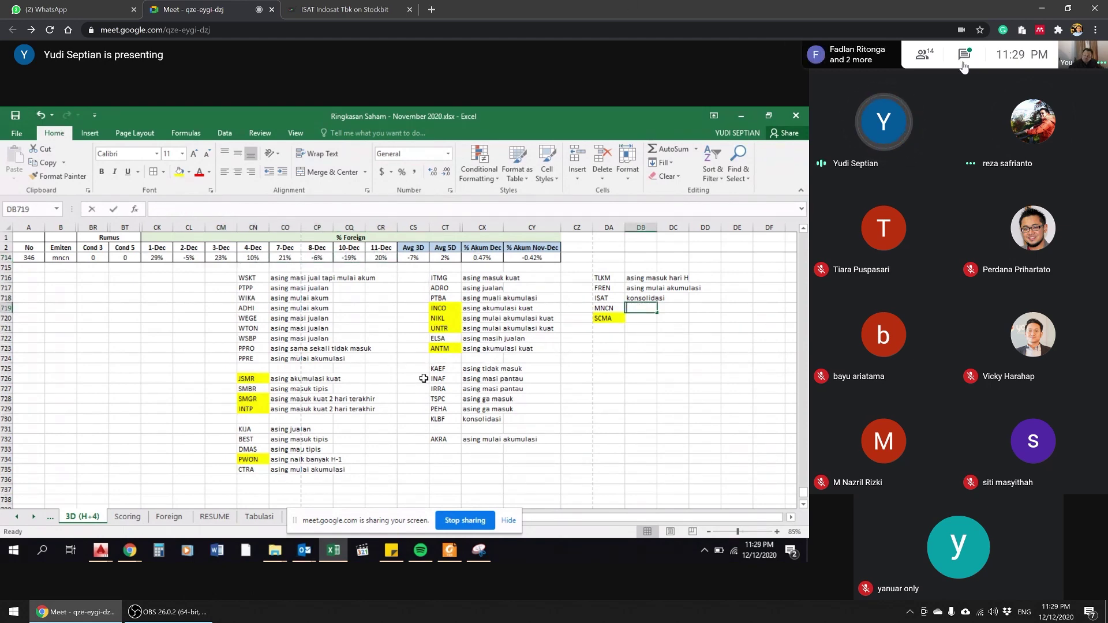
{"action": "left_click", "coordinate": [315, 8]}
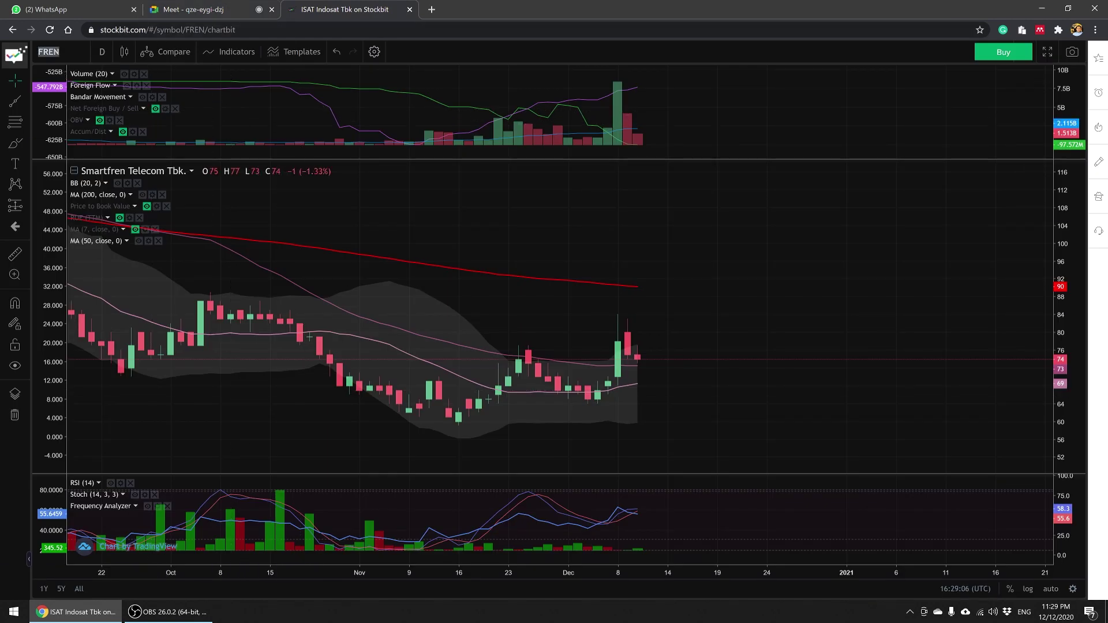
{"action": "type", "text": "MNCN"}
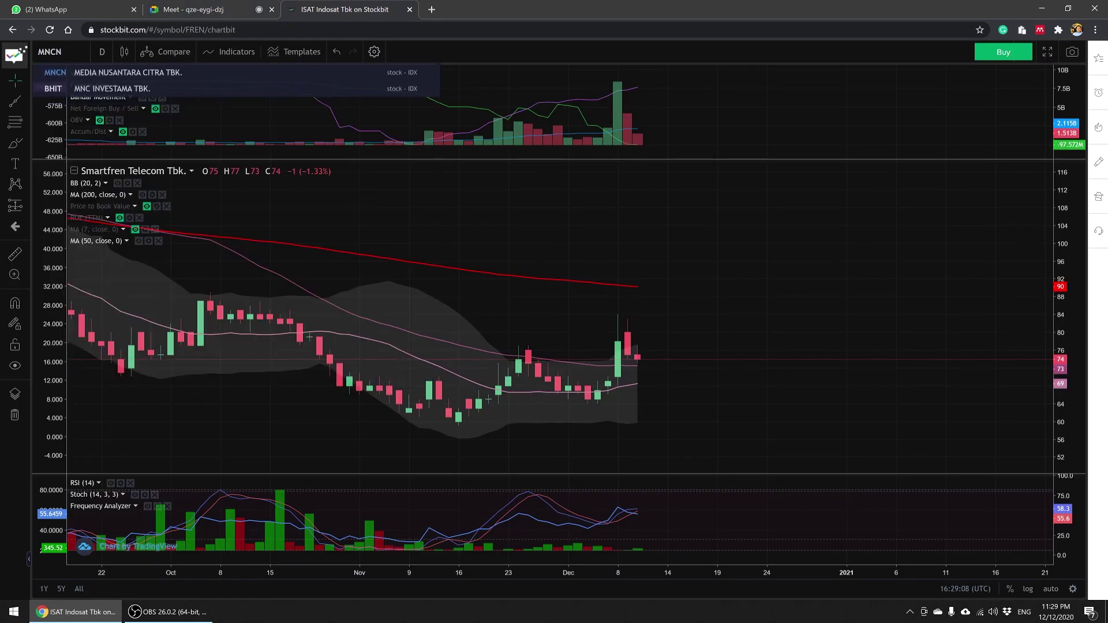
{"action": "left_click", "coordinate": [112, 74]}
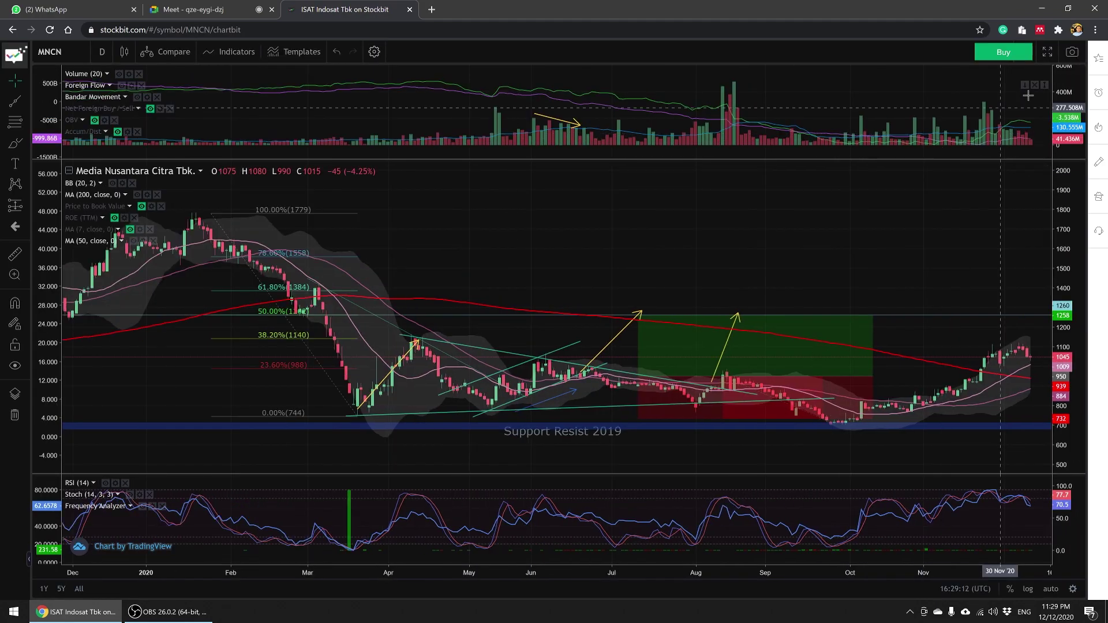
{"action": "scroll", "coordinate": [1029, 96], "scroll_direction": "up", "scroll_amount": 10}
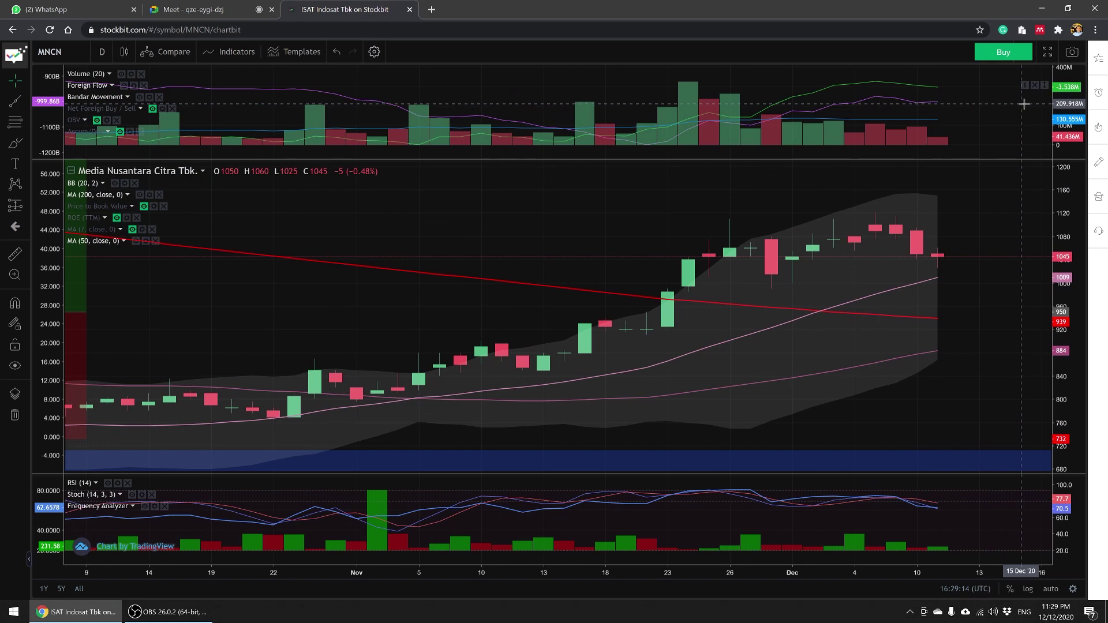
Step: Check the shared spreadsheet in Google Meet, and examine SAME's recent candles and foreign flow on its Stockbit chart
{"action": "left_click", "coordinate": [232, 5]}
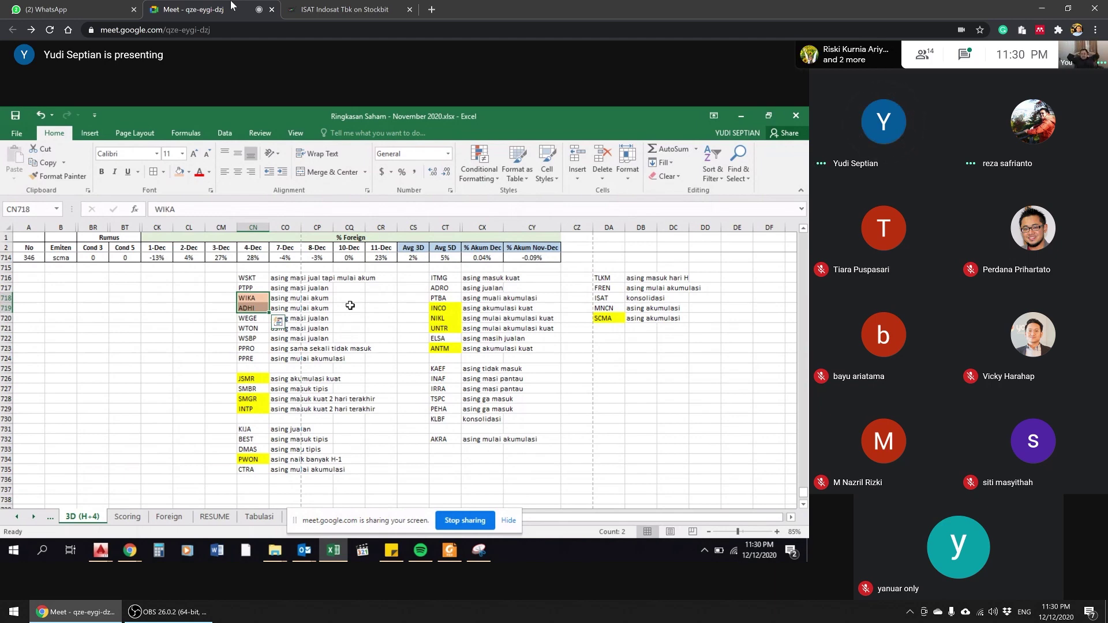
{"action": "left_click", "coordinate": [724, 337]}
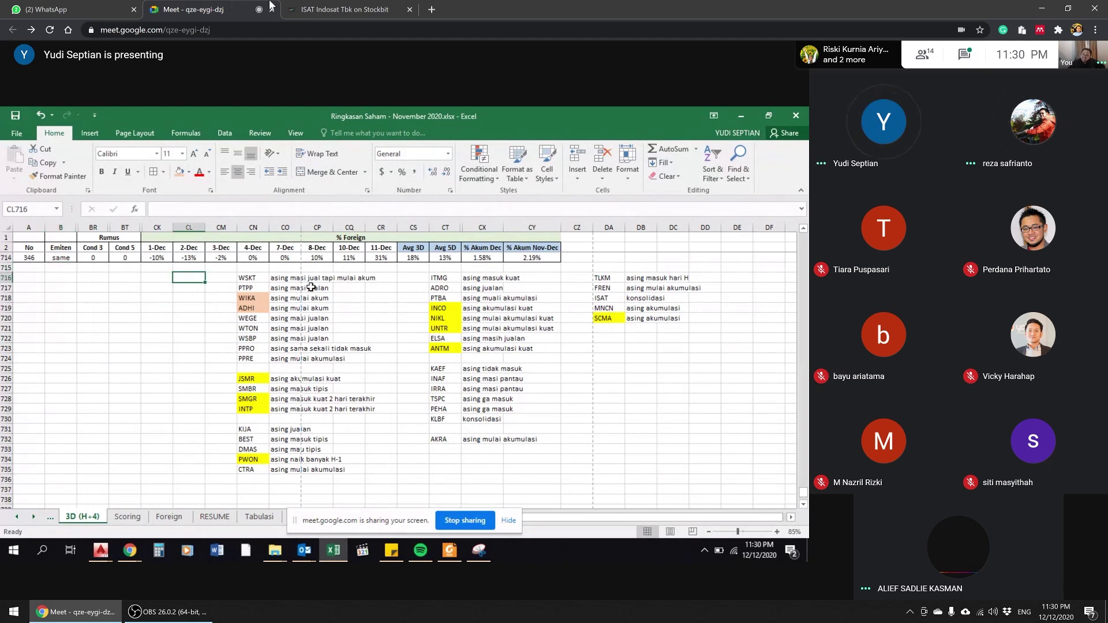
{"action": "left_click", "coordinate": [370, 5]}
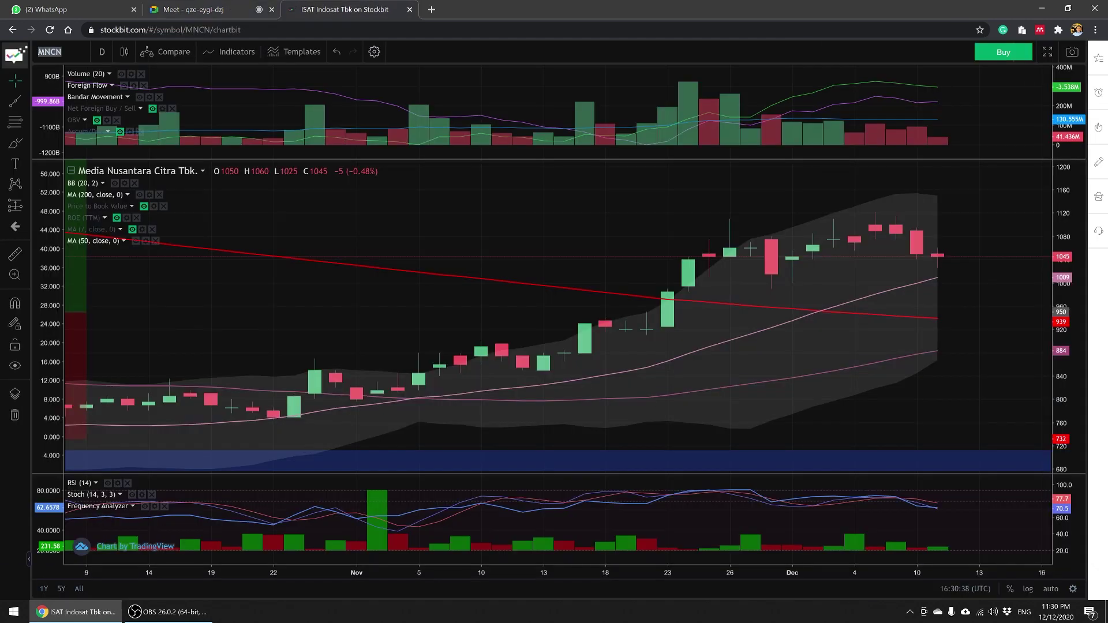
{"action": "type", "text": "SAME"}
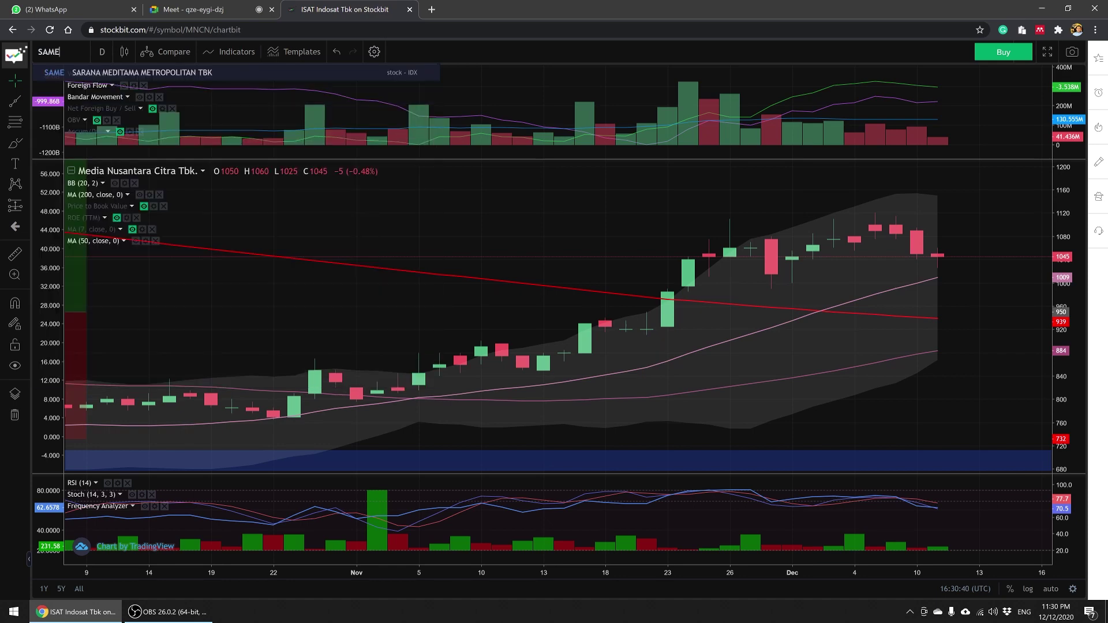
{"action": "left_click", "coordinate": [133, 74]}
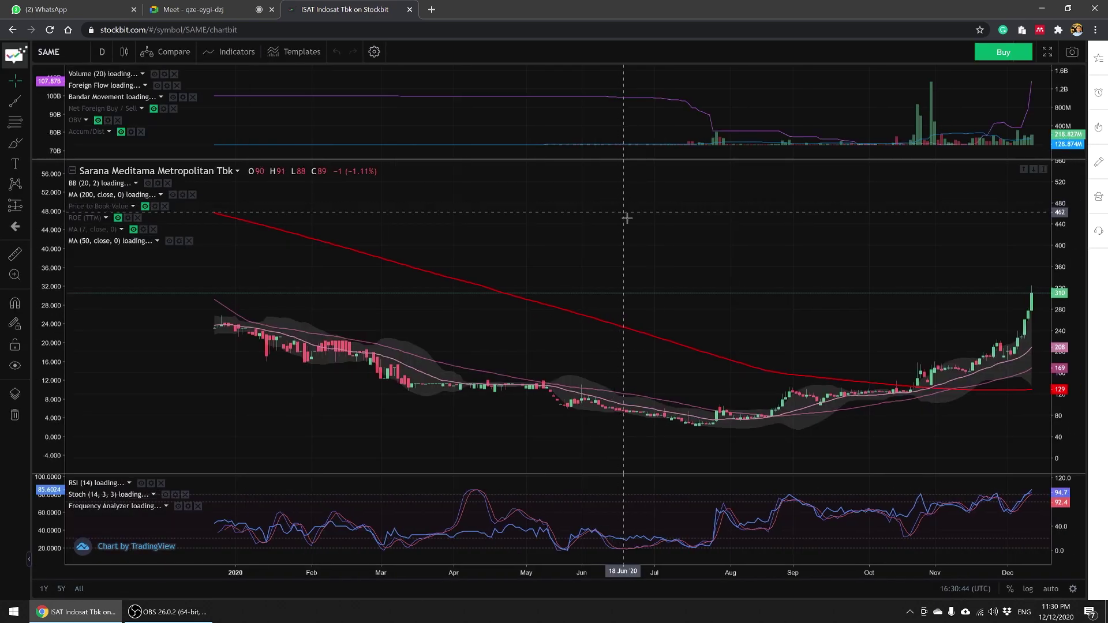
{"action": "scroll", "coordinate": [863, 253], "scroll_direction": "up", "scroll_amount": 10}
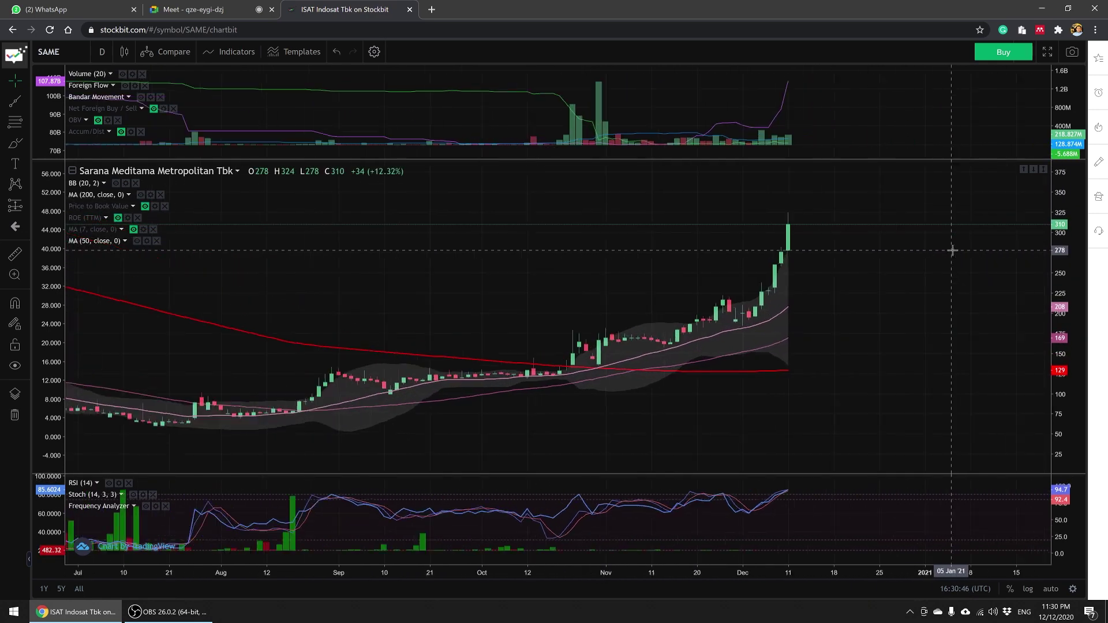
{"action": "scroll", "coordinate": [850, 213], "scroll_direction": "up", "scroll_amount": 2}
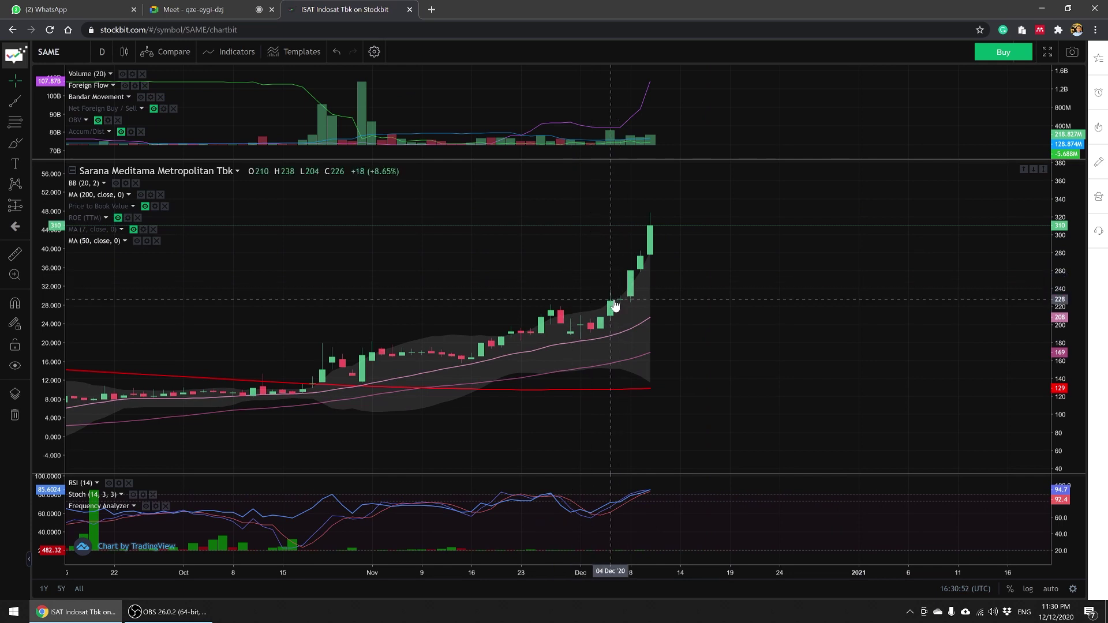
Step: Open SAME's Fundachart page in a separate browser tab, and return to the chart
{"action": "left_click", "coordinate": [13, 58]}
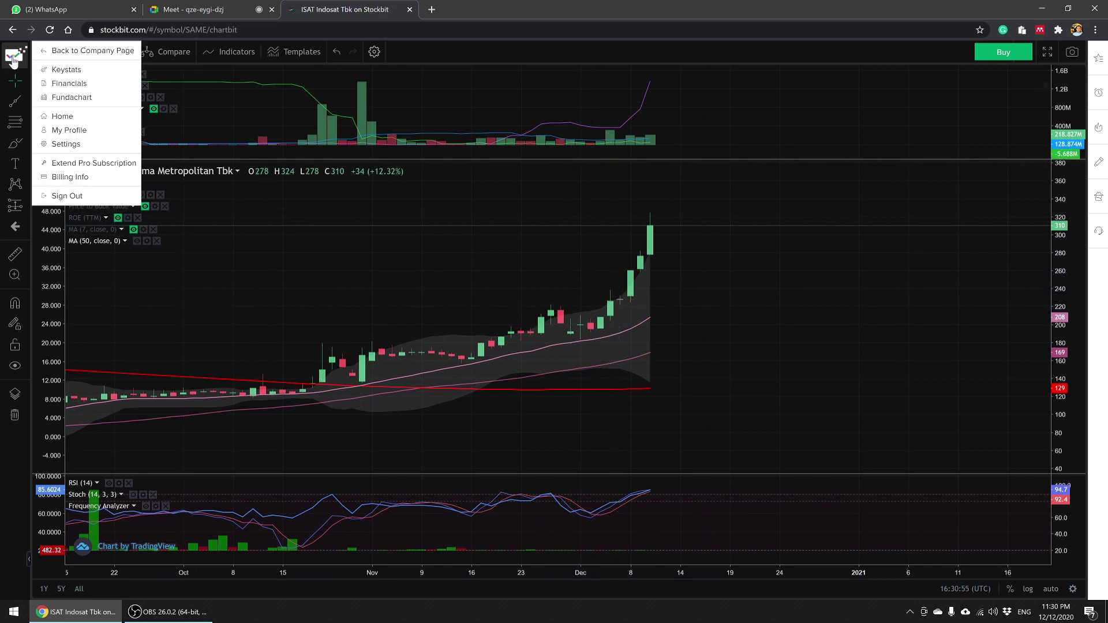
{"action": "left_click", "coordinate": [71, 98]}
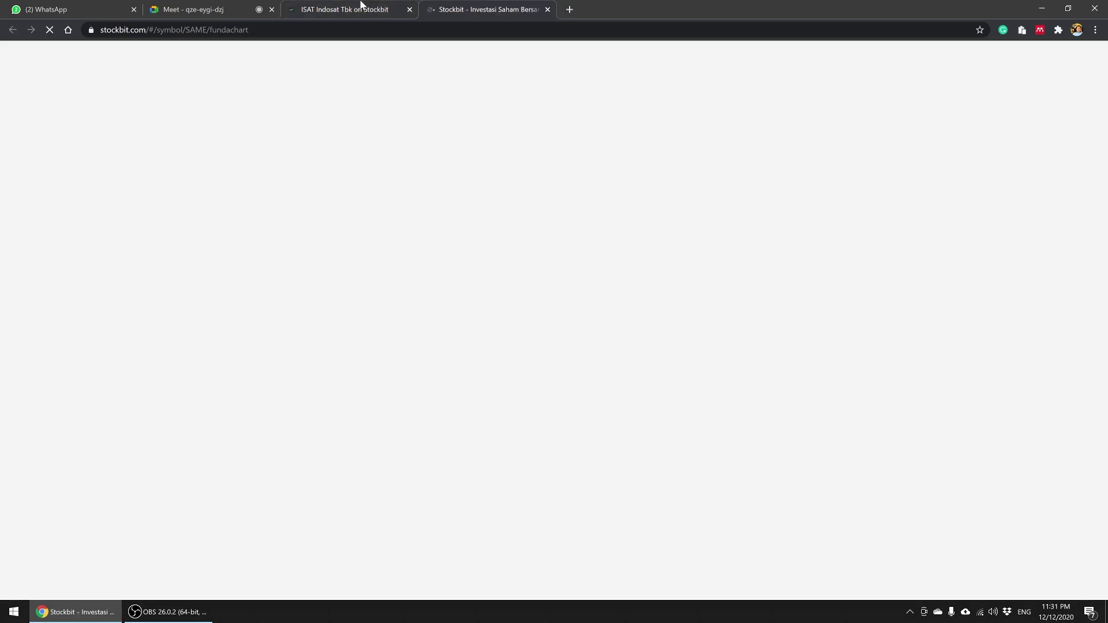
{"action": "left_click", "coordinate": [359, 8]}
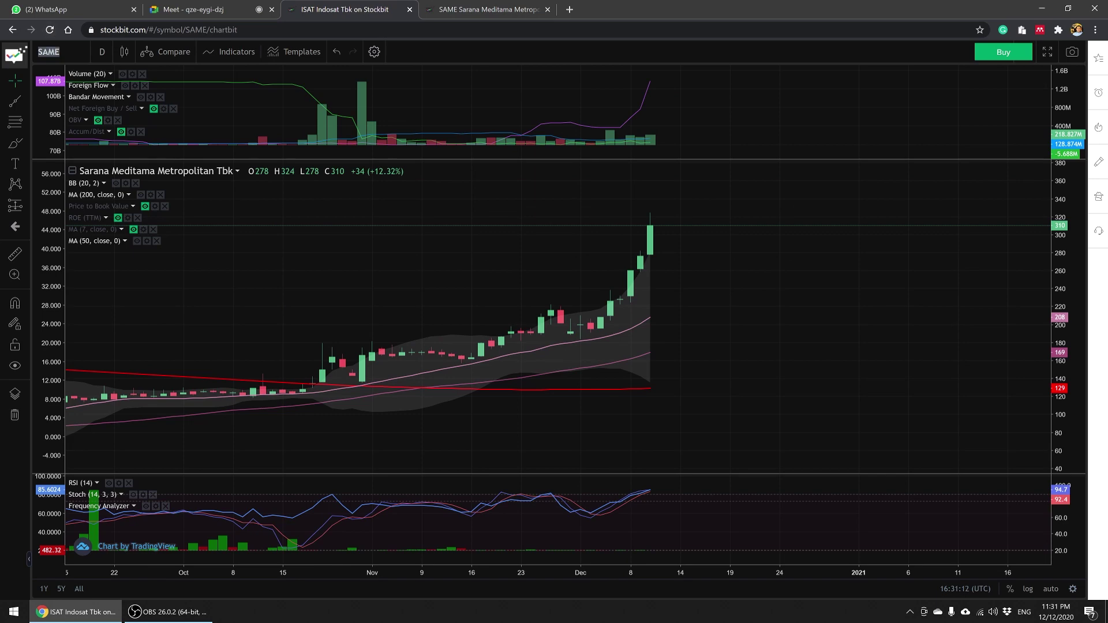
Step: Open the ACST daily chart and examine its price and foreign flow from July to December
{"action": "type", "text": "ACST"}
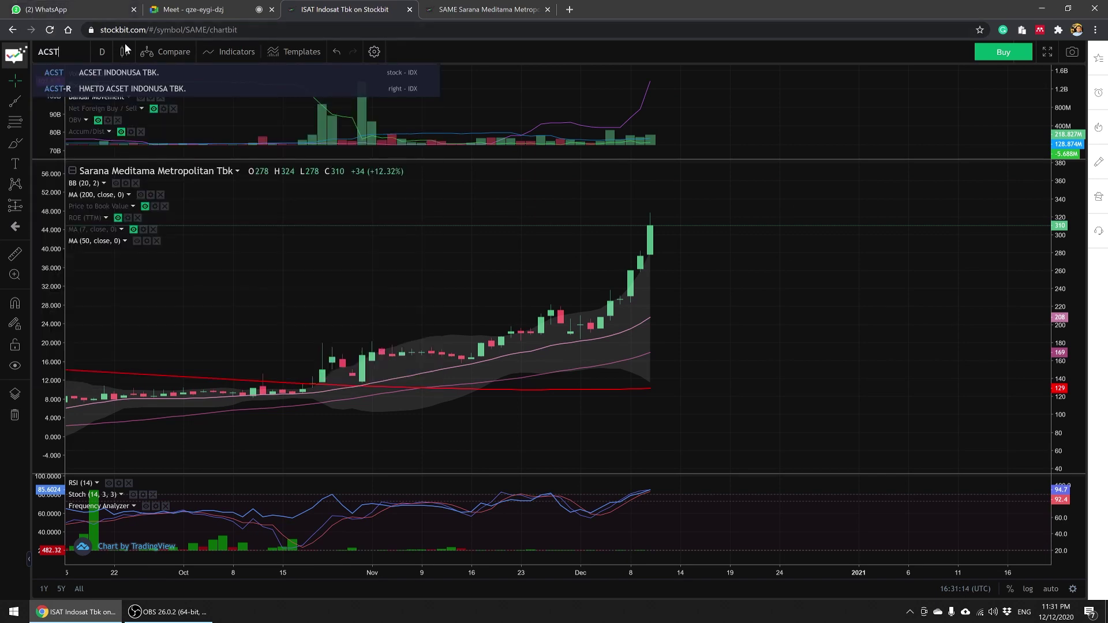
{"action": "left_click", "coordinate": [116, 73]}
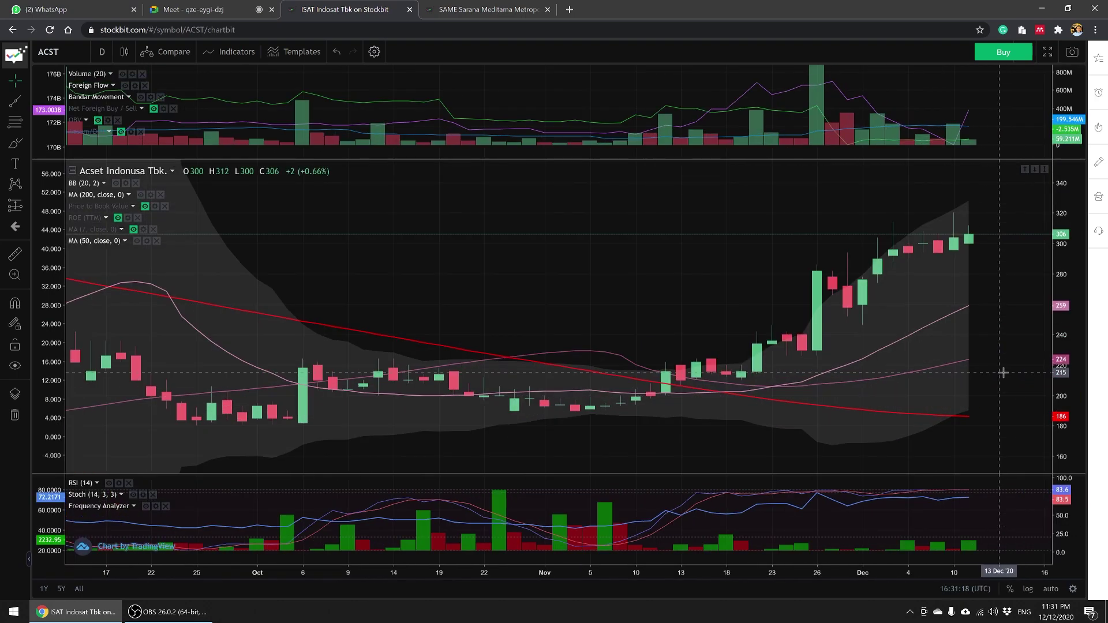
{"action": "scroll", "coordinate": [958, 288], "scroll_direction": "up", "scroll_amount": 4}
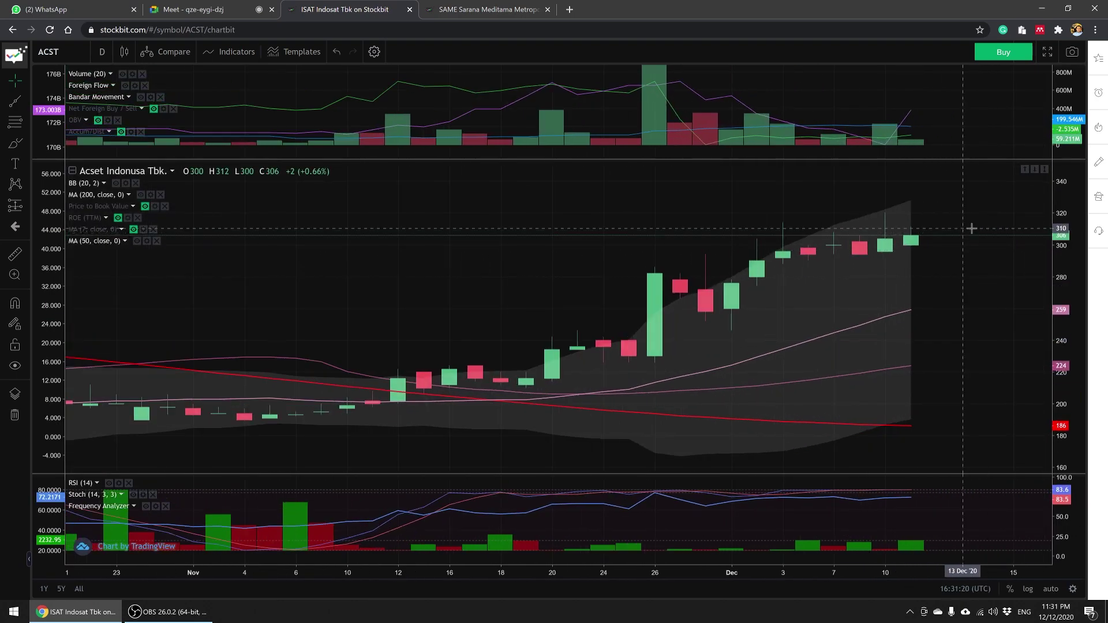
{"action": "scroll", "coordinate": [972, 239], "scroll_direction": "down", "scroll_amount": 2}
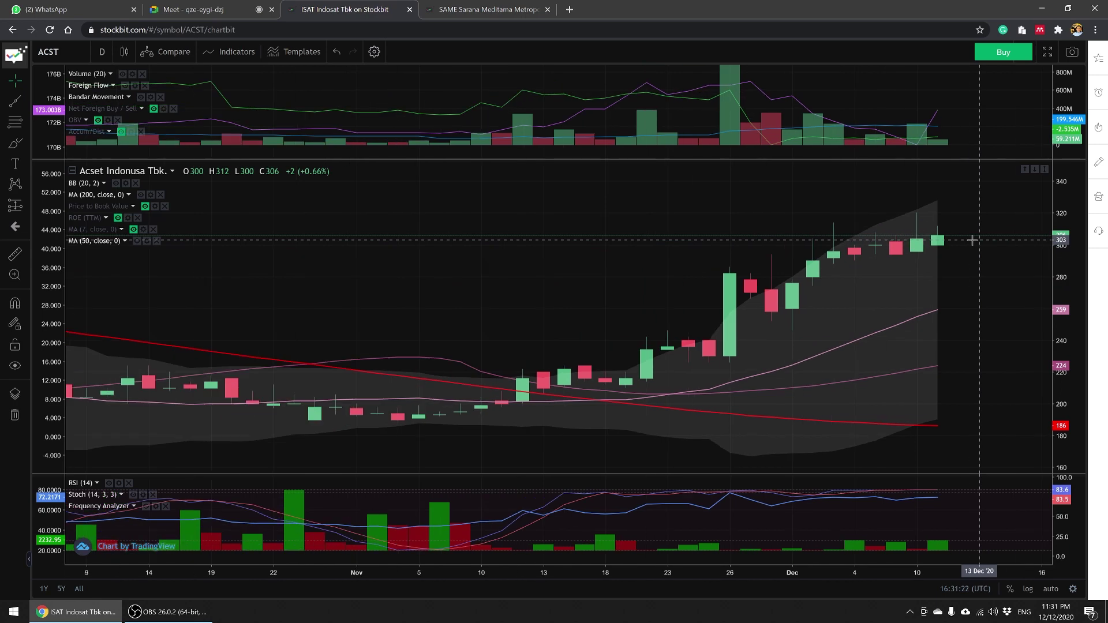
{"action": "scroll", "coordinate": [972, 239], "scroll_direction": "down", "scroll_amount": 3}
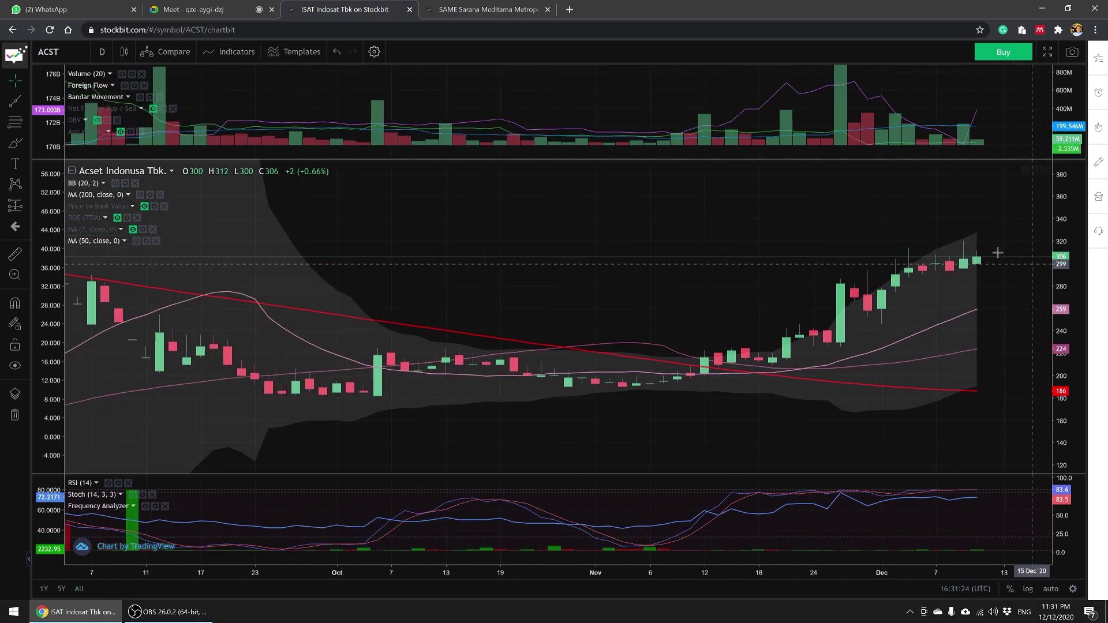
{"action": "scroll", "coordinate": [997, 253], "scroll_direction": "down", "scroll_amount": 4}
{"action": "left_click_drag", "start_coordinate": [903, 237], "coordinate": [791, 239]}
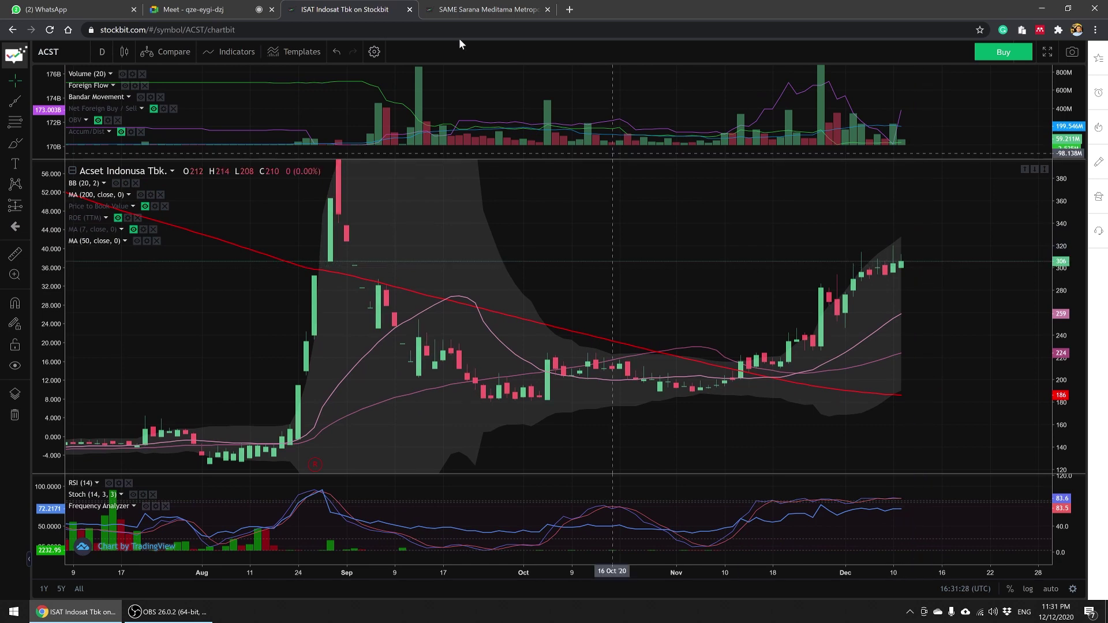
Step: Check the shared spreadsheet in Google Meet, and read SAME's company background and shareholder details on its Stockbit profile page
{"action": "left_click", "coordinate": [453, 12]}
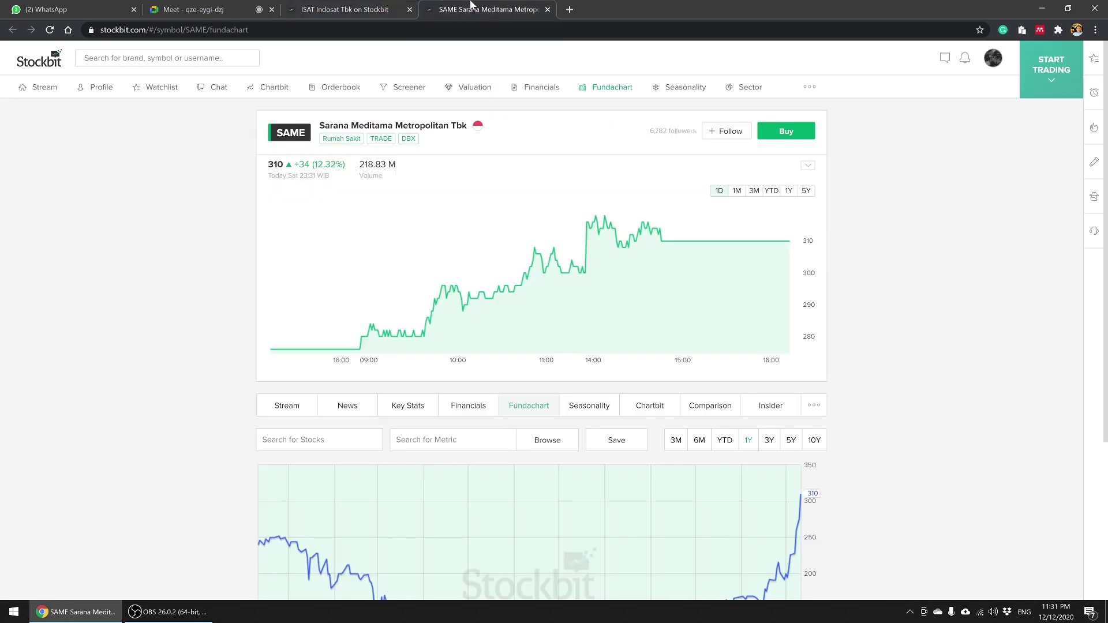
{"action": "left_click", "coordinate": [208, 6]}
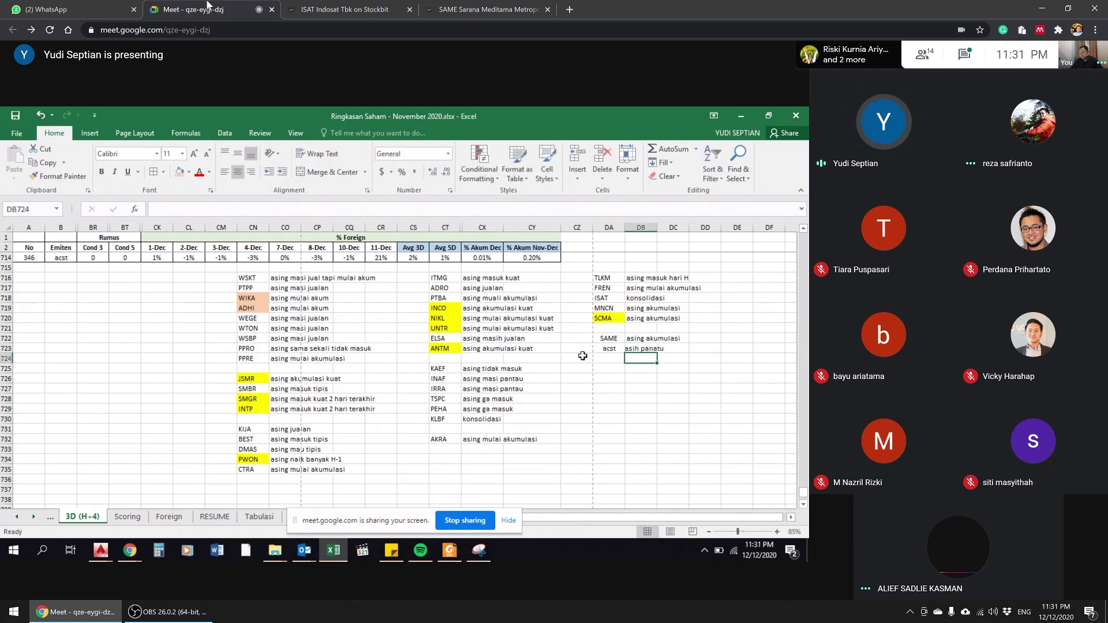
{"action": "left_click", "coordinate": [485, 7]}
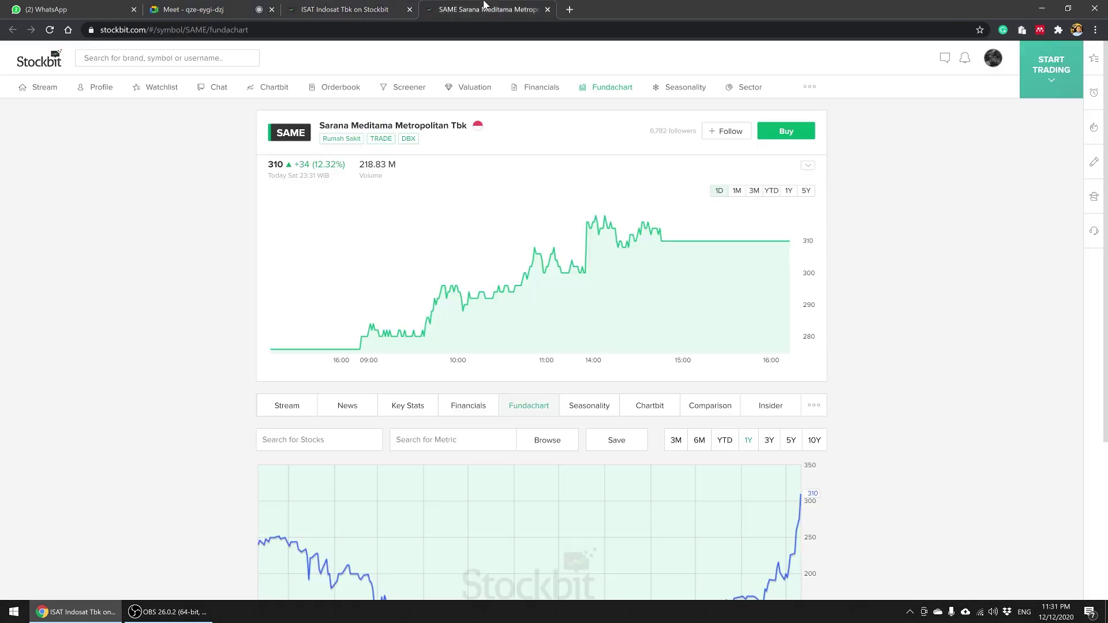
{"action": "left_click", "coordinate": [816, 405]}
{"action": "left_click", "coordinate": [809, 430]}
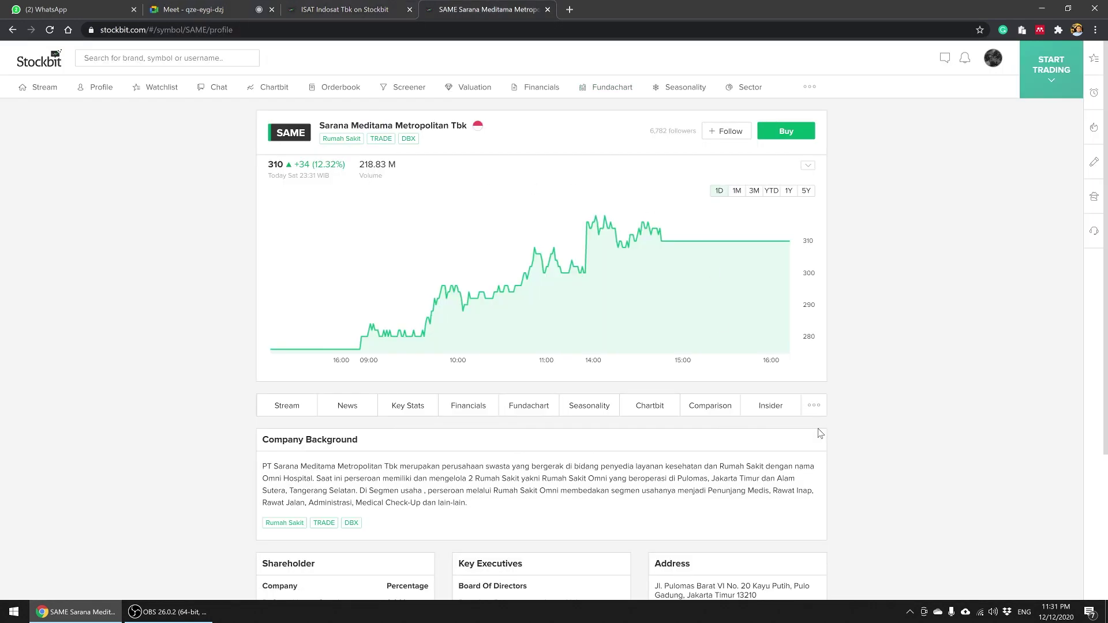
{"action": "scroll", "coordinate": [529, 263], "scroll_direction": "down", "scroll_amount": 3}
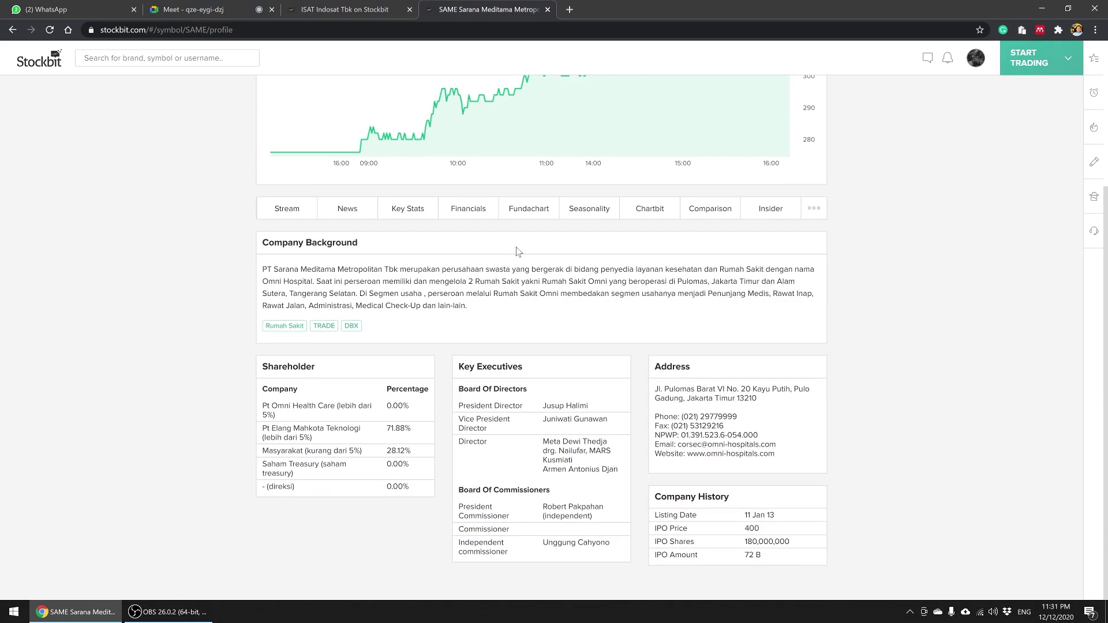
{"action": "scroll", "coordinate": [517, 252], "scroll_direction": "up", "scroll_amount": 3}
Step: Open the BBCA daily chart in Stockbit and examine its price and foreign flow from August to December
{"action": "left_click", "coordinate": [339, 5]}
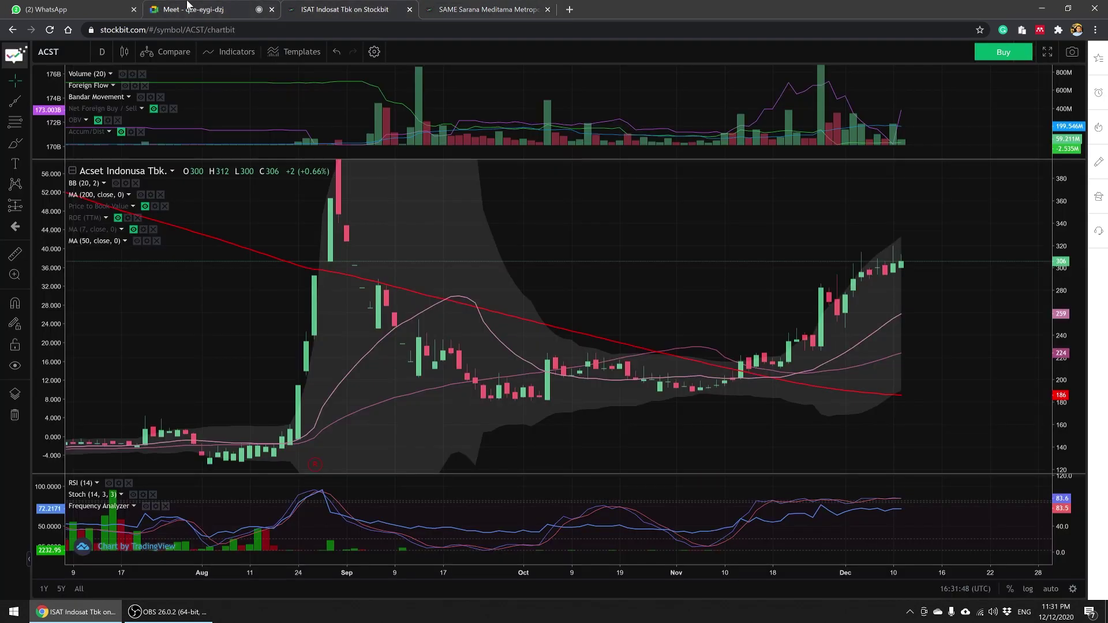
{"action": "type", "text": "BBCA"}
{"action": "left_click", "coordinate": [124, 75]}
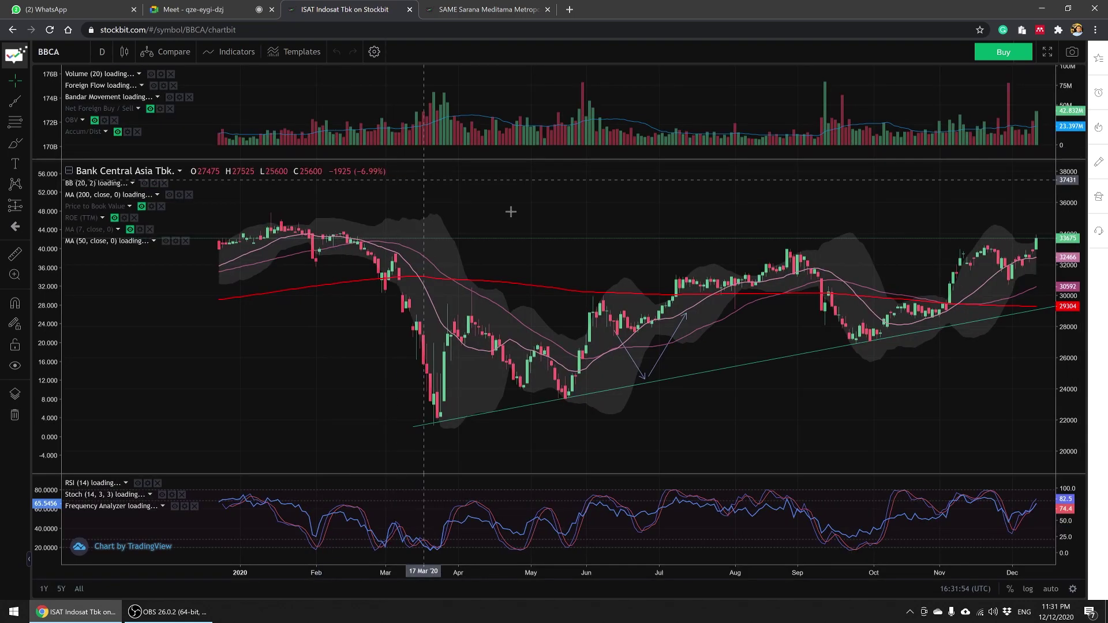
{"action": "scroll", "coordinate": [993, 206], "scroll_direction": "up", "scroll_amount": 10}
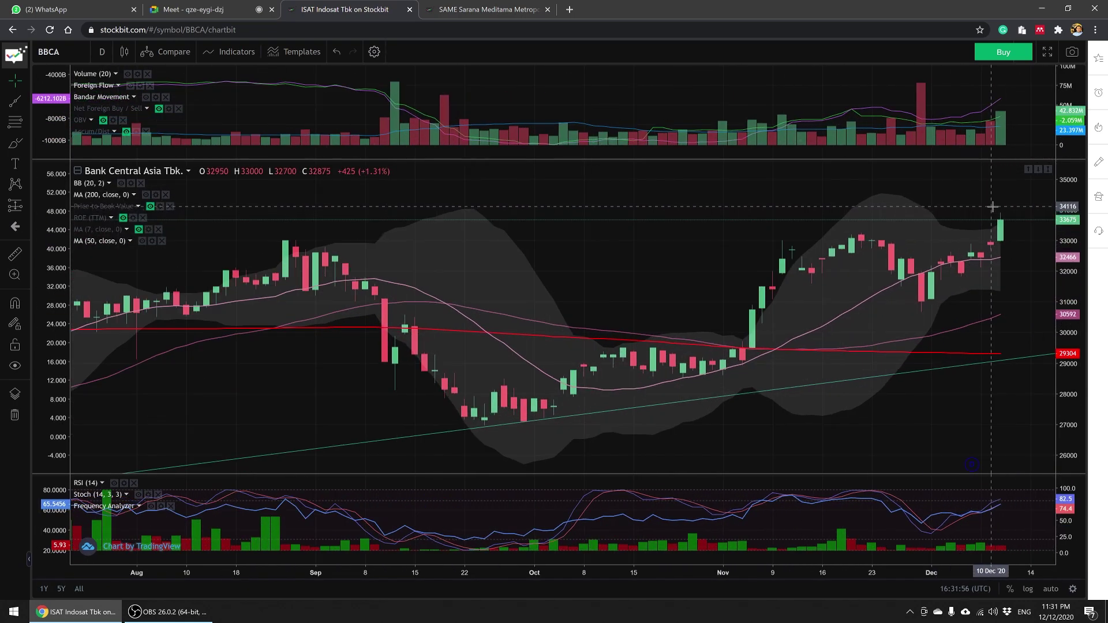
{"action": "scroll", "coordinate": [993, 206], "scroll_direction": "down", "scroll_amount": 3}
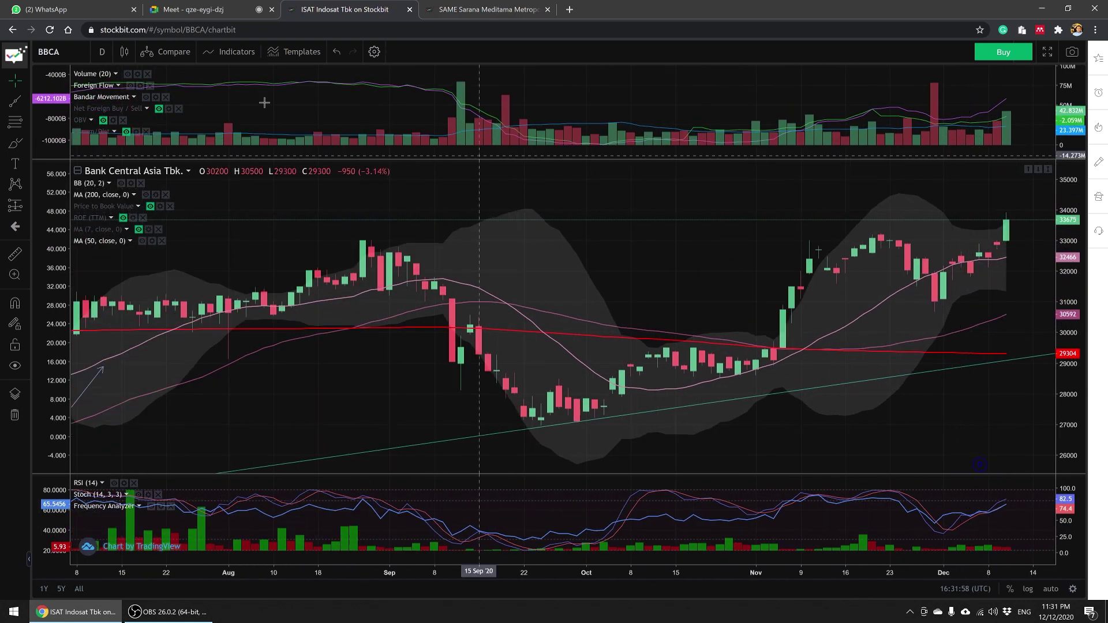
Step: Switch to the shared spreadsheet in Google Meet, and rewrite the lowercase ticker in cell DA723 as ACST
{"action": "left_click", "coordinate": [161, 13]}
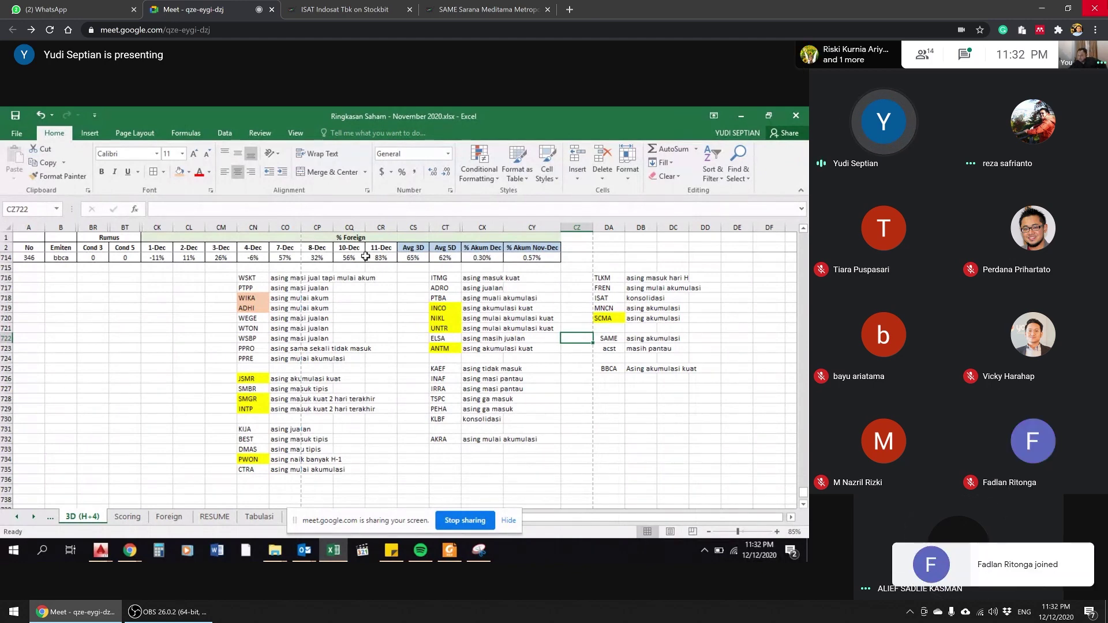
{"action": "mouse_move", "coordinate": [387, 563]}
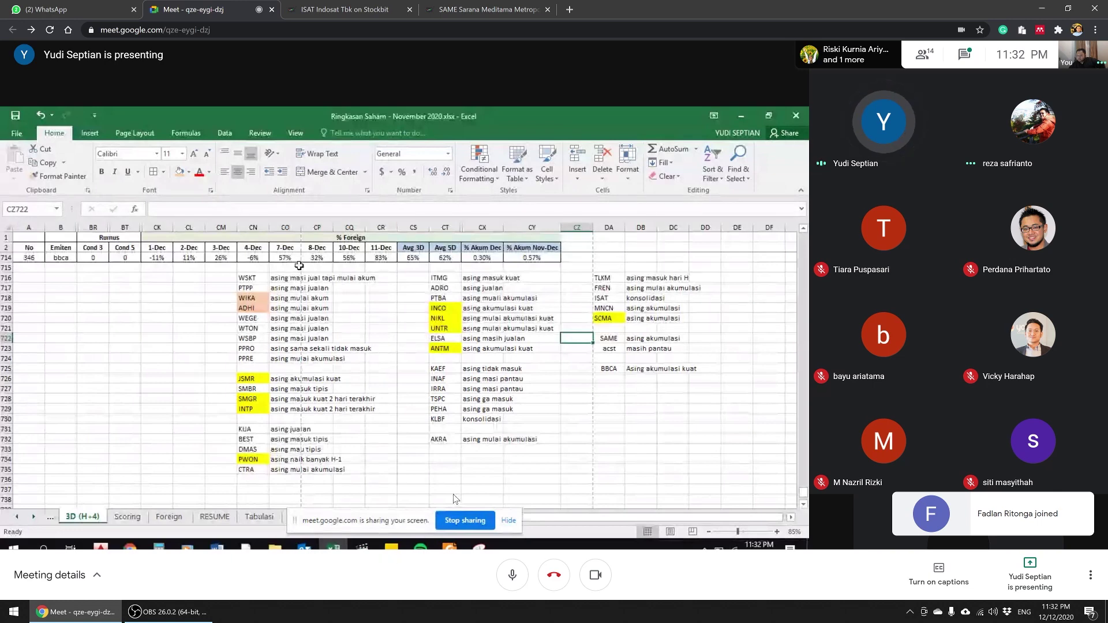
{"action": "mouse_move", "coordinate": [468, 477]}
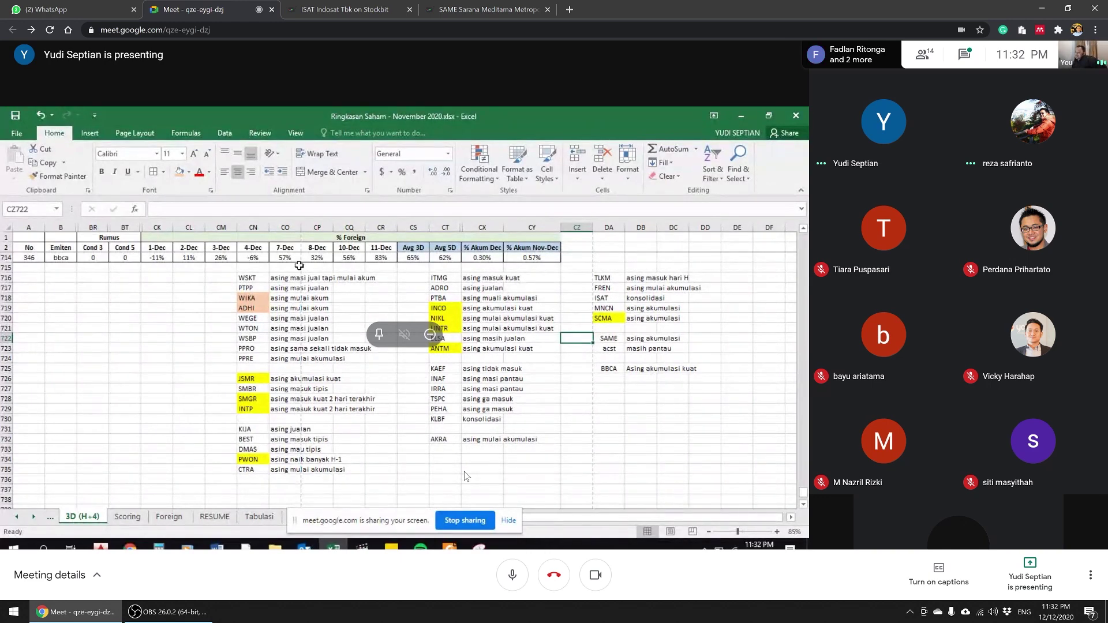
{"action": "left_click", "coordinate": [617, 349]}
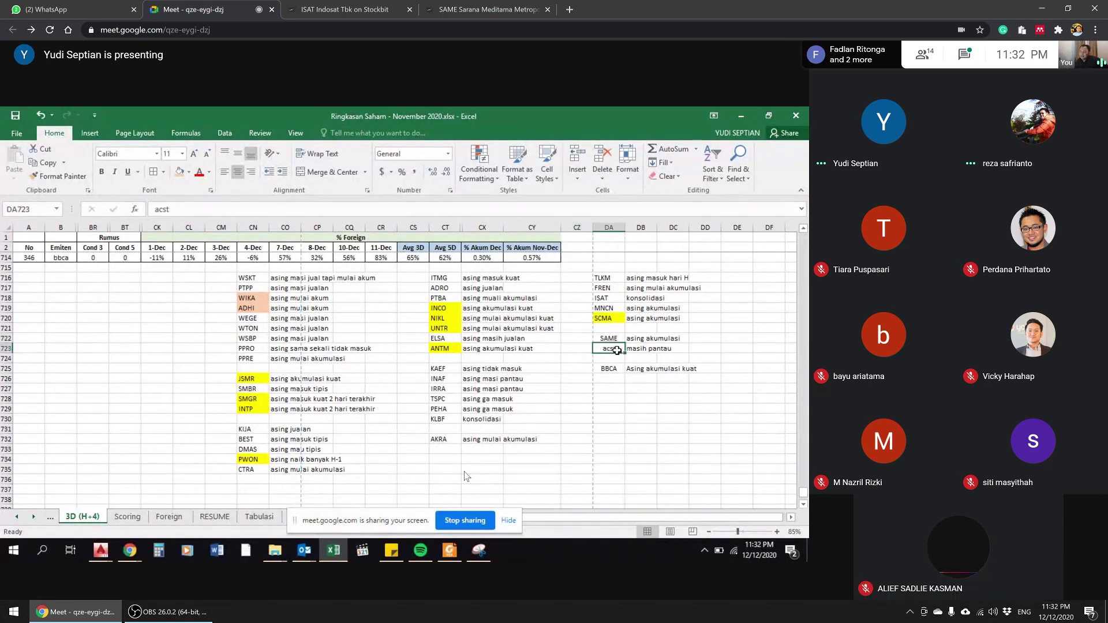
{"action": "type", "text": "ACST"}
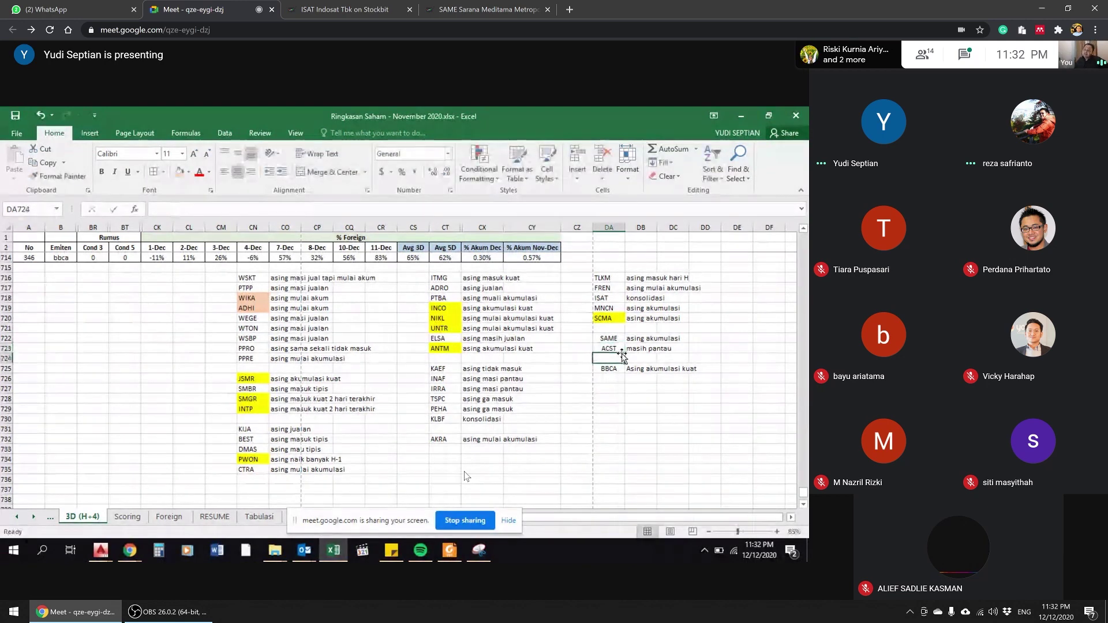
Step: Check BTPS's daily foreign flow percentages in the shared spreadsheet in Google Meet
{"action": "key", "text": "ctrl+Return"}
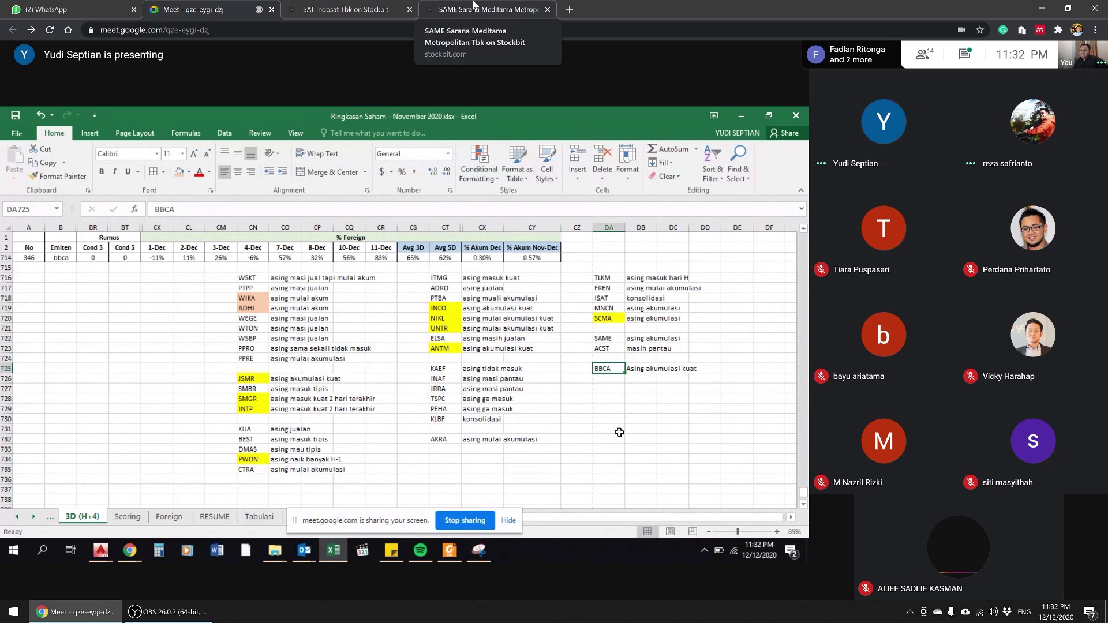
{"action": "left_click", "coordinate": [473, 7]}
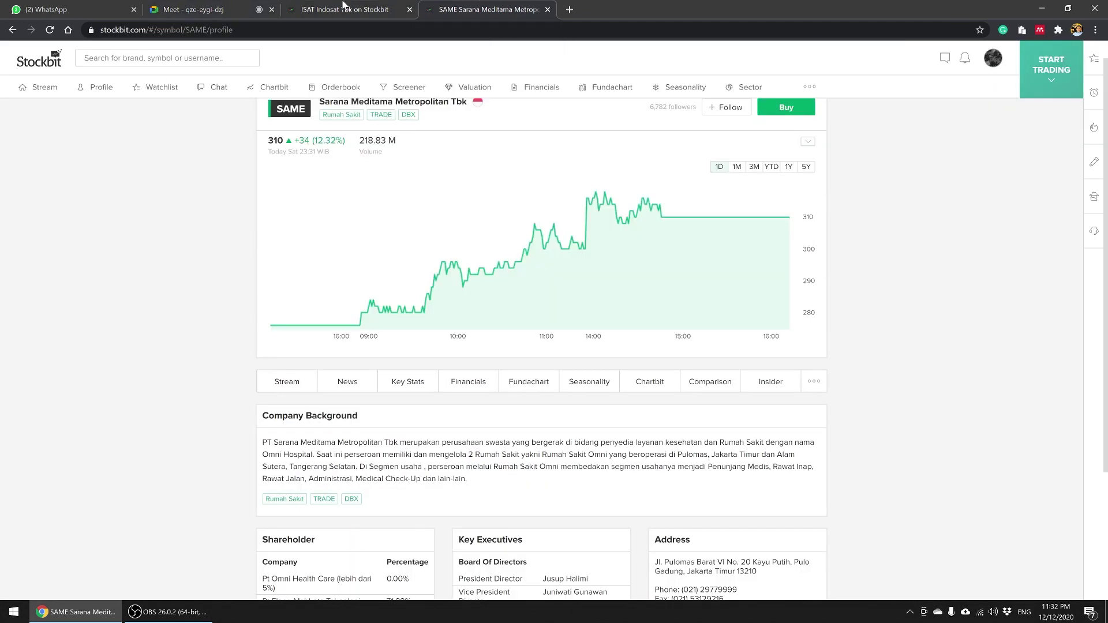
{"action": "left_click", "coordinate": [346, 8]}
{"action": "left_click", "coordinate": [237, 6]}
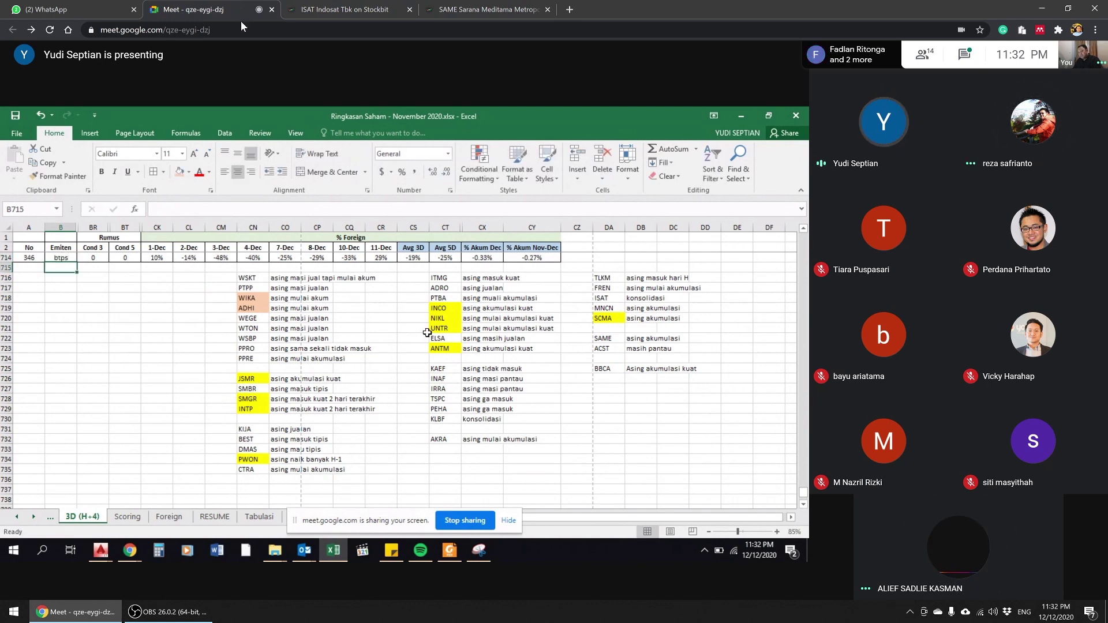
Step: Open the BTPS daily chart in Stockbit and examine its price and foreign flow from May to December
{"action": "left_click", "coordinate": [482, 4]}
{"action": "left_click", "coordinate": [346, 9]}
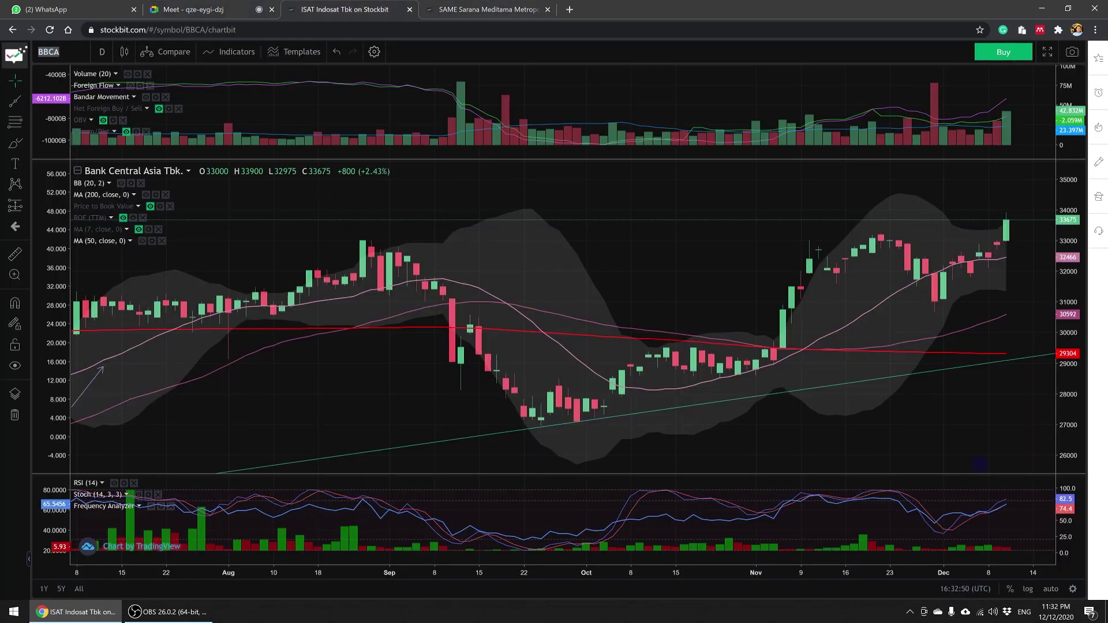
{"action": "type", "text": "BTPS"}
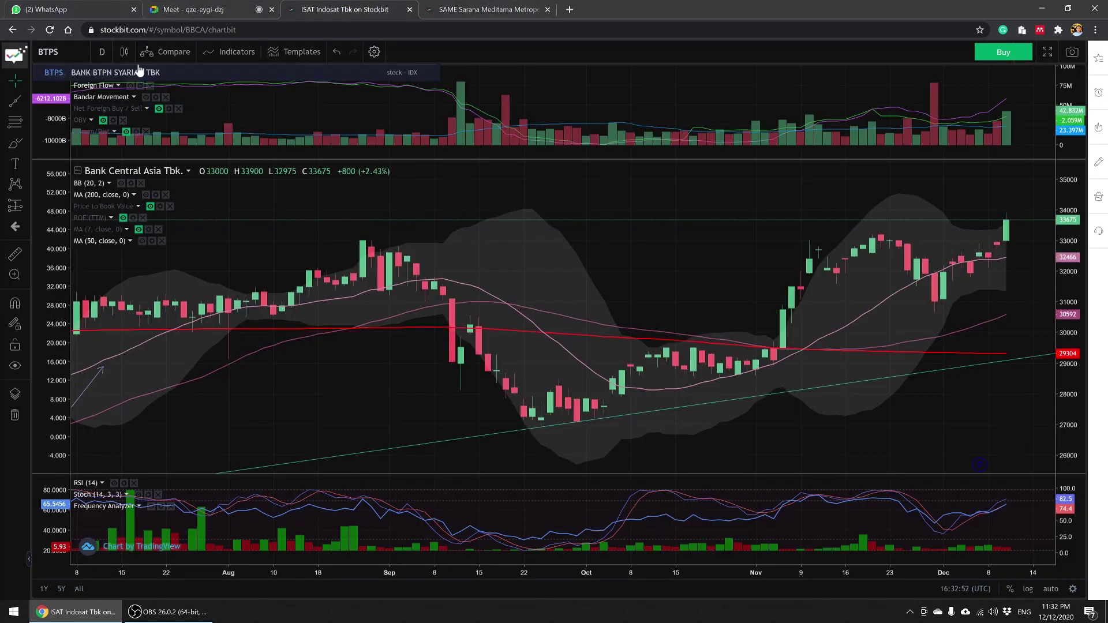
{"action": "left_click", "coordinate": [138, 70]}
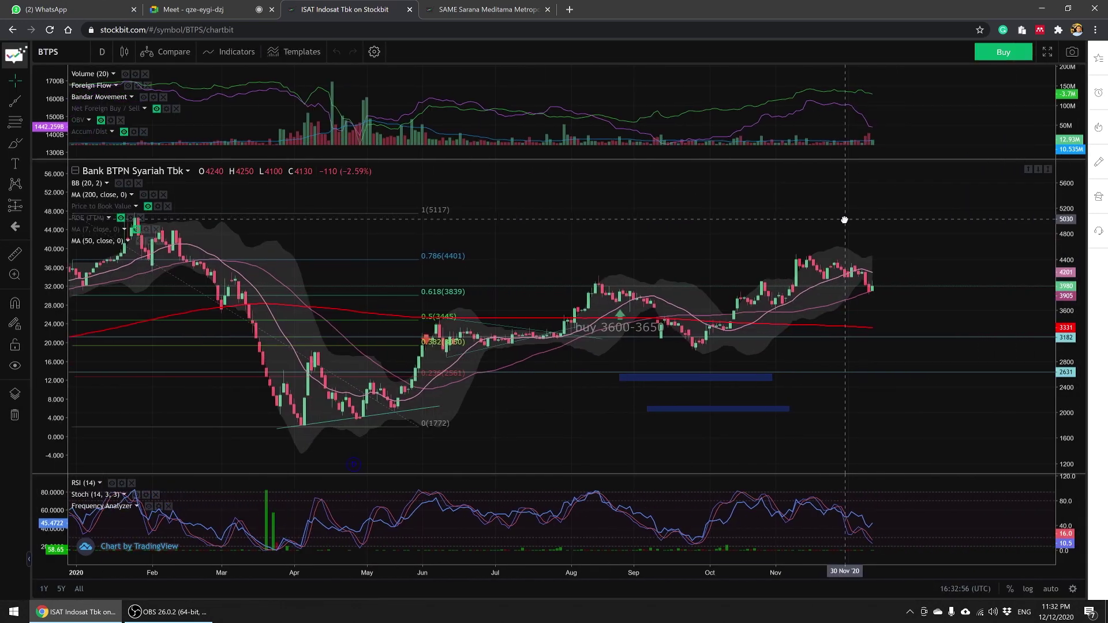
{"action": "scroll", "coordinate": [845, 220], "scroll_direction": "up", "scroll_amount": 3}
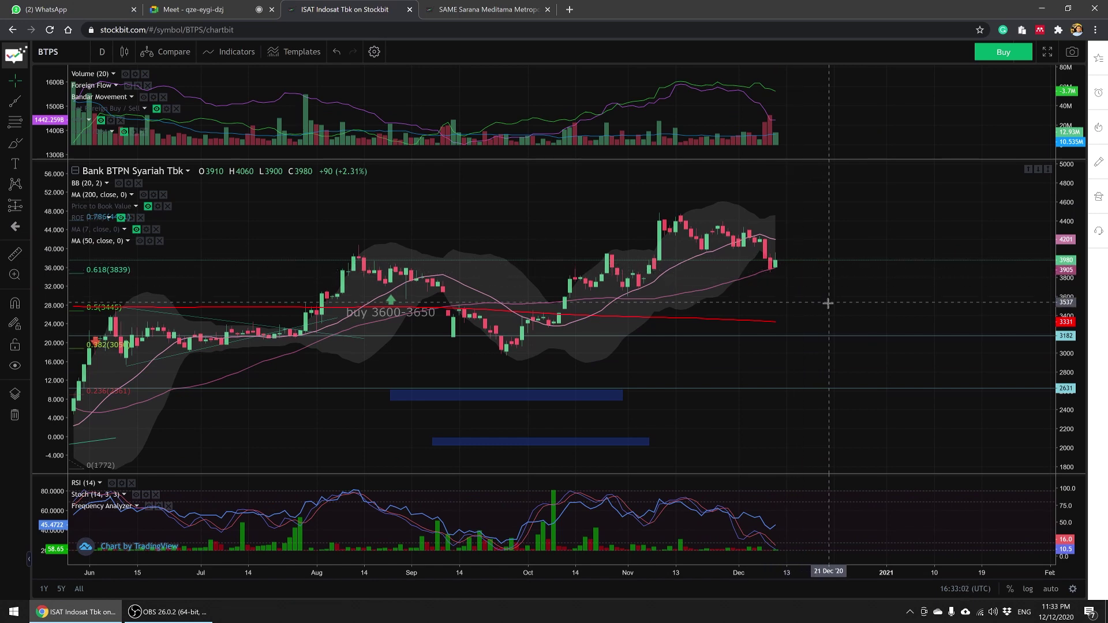
{"action": "scroll", "coordinate": [837, 300], "scroll_direction": "down", "scroll_amount": 3}
{"action": "scroll", "coordinate": [840, 300], "scroll_direction": "up", "scroll_amount": 3}
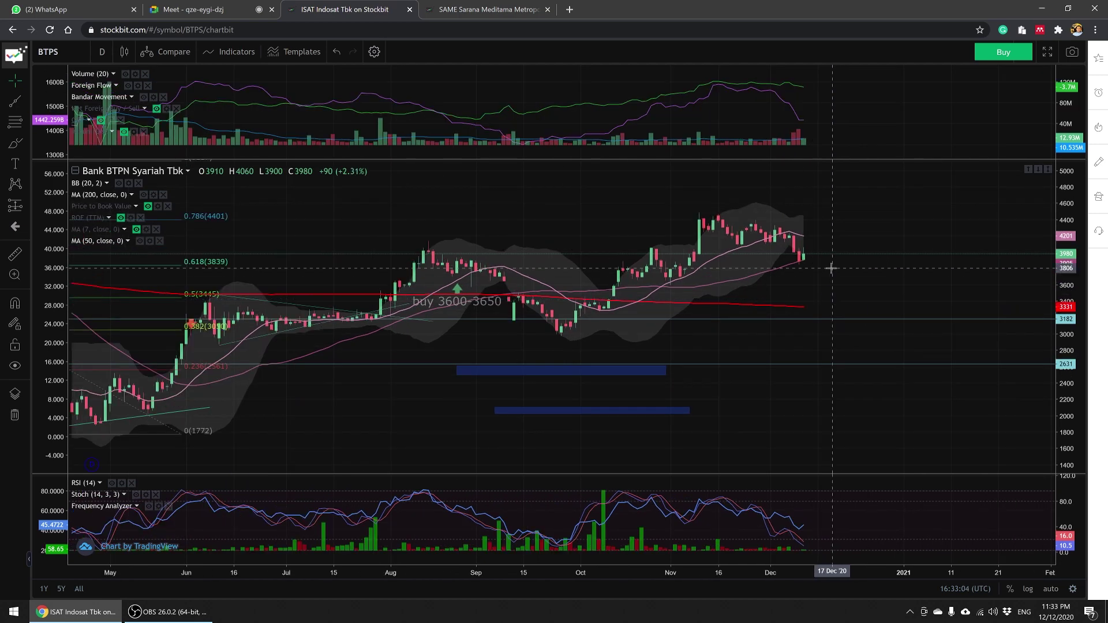
Step: Return to Google Meet and review DOID's foreign flow and the bank stock notes in the shared spreadsheet
{"action": "left_click", "coordinate": [459, 5]}
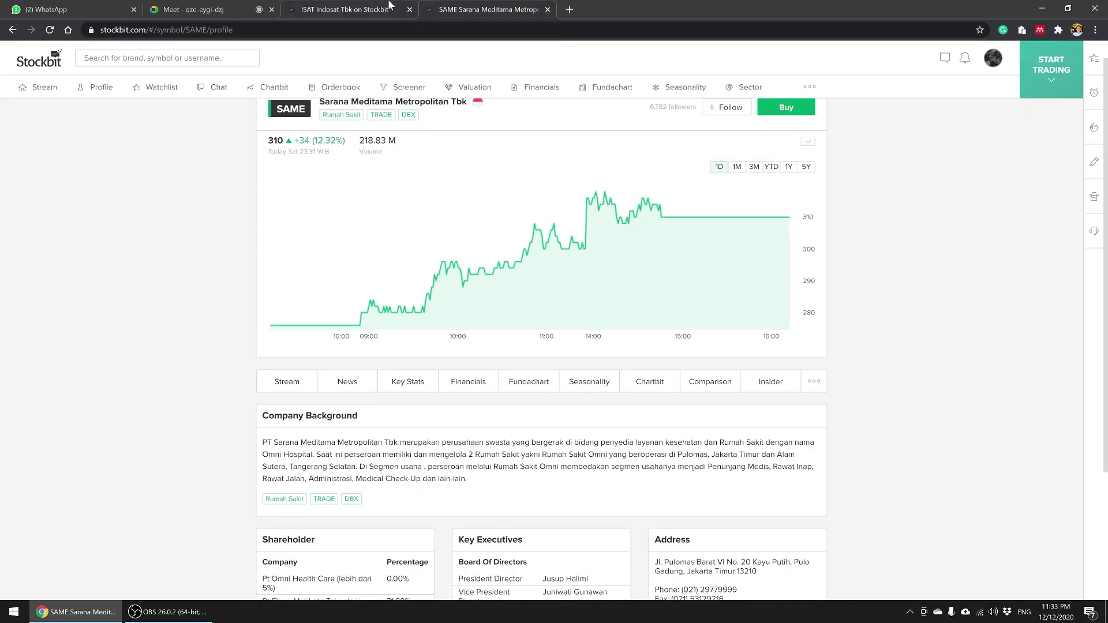
{"action": "left_click", "coordinate": [321, 7]}
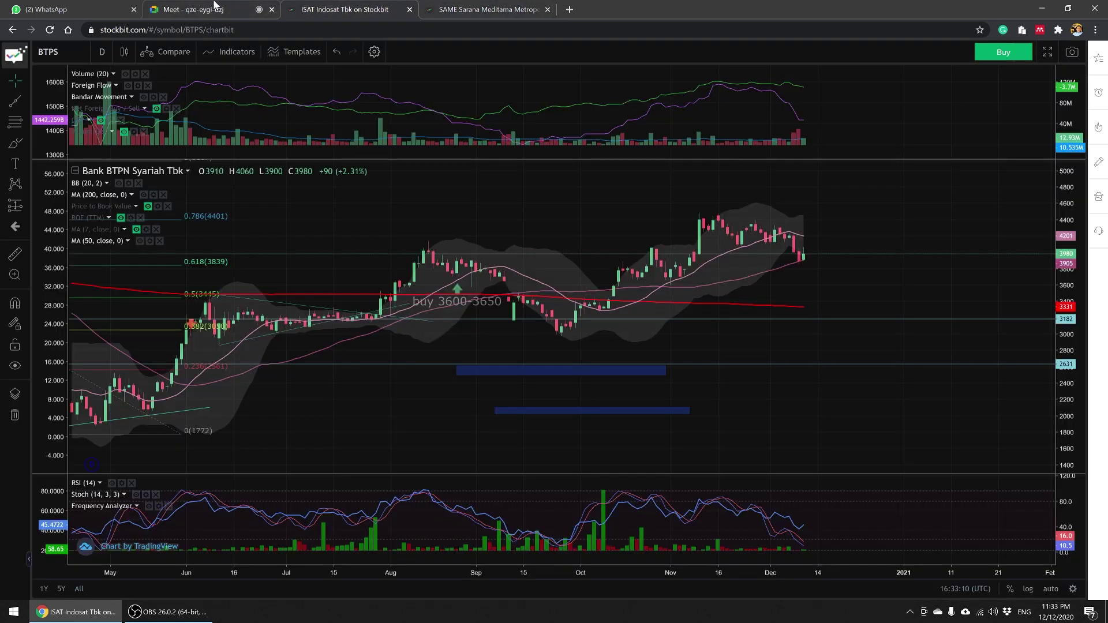
{"action": "left_click", "coordinate": [214, 6]}
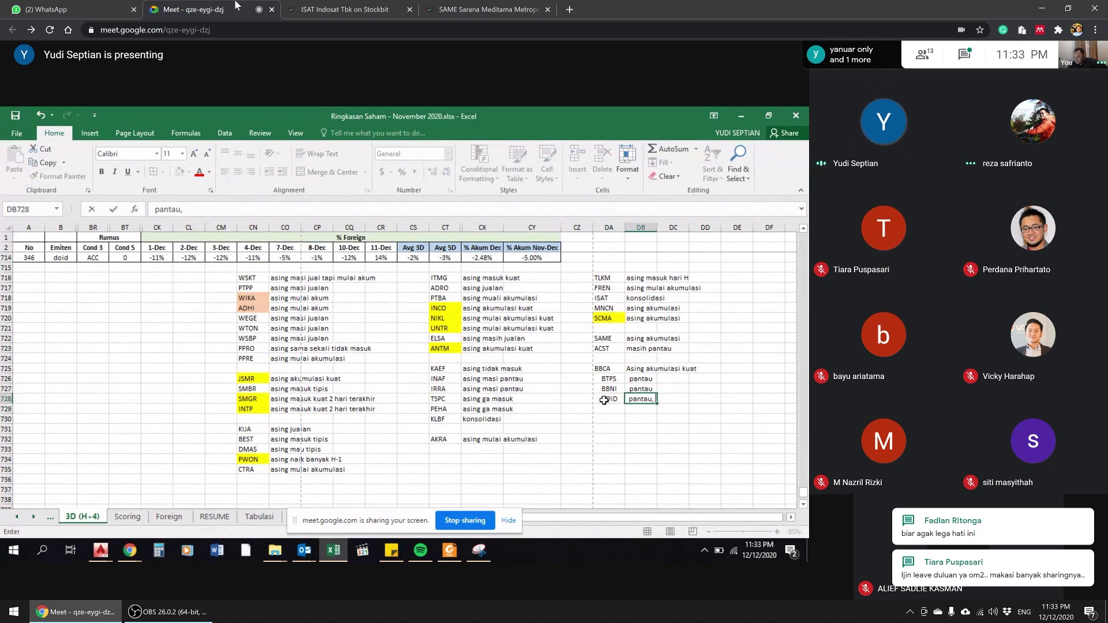
Step: Open the DOID daily chart in Stockbit and examine its price and foreign flow from September to December
{"action": "left_click", "coordinate": [467, 7]}
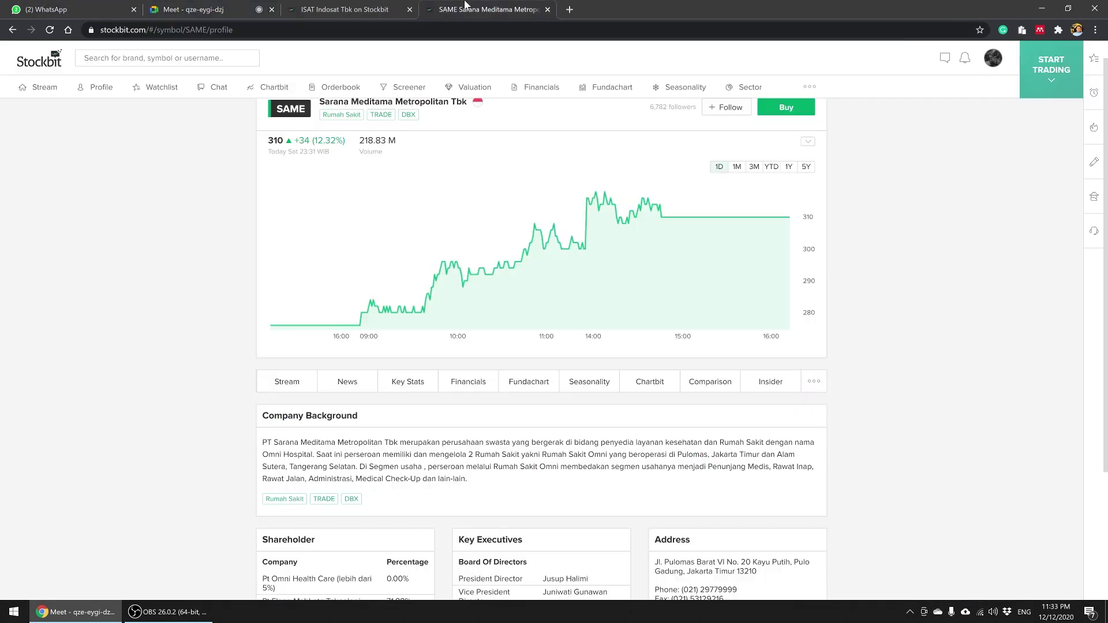
{"action": "left_click", "coordinate": [370, 8]}
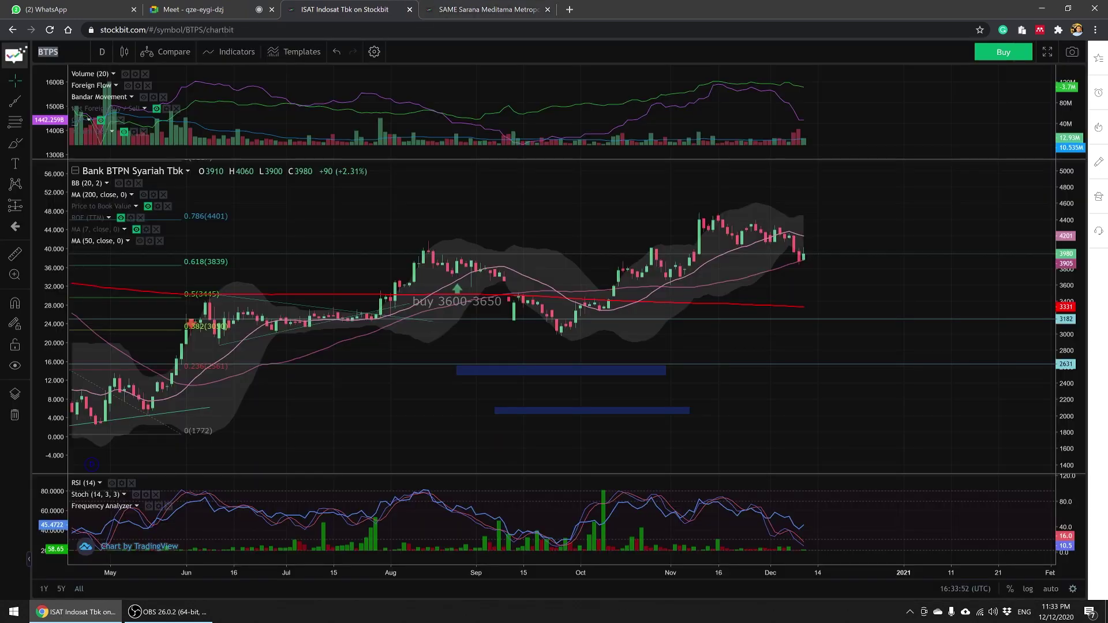
{"action": "type", "text": "DOID"}
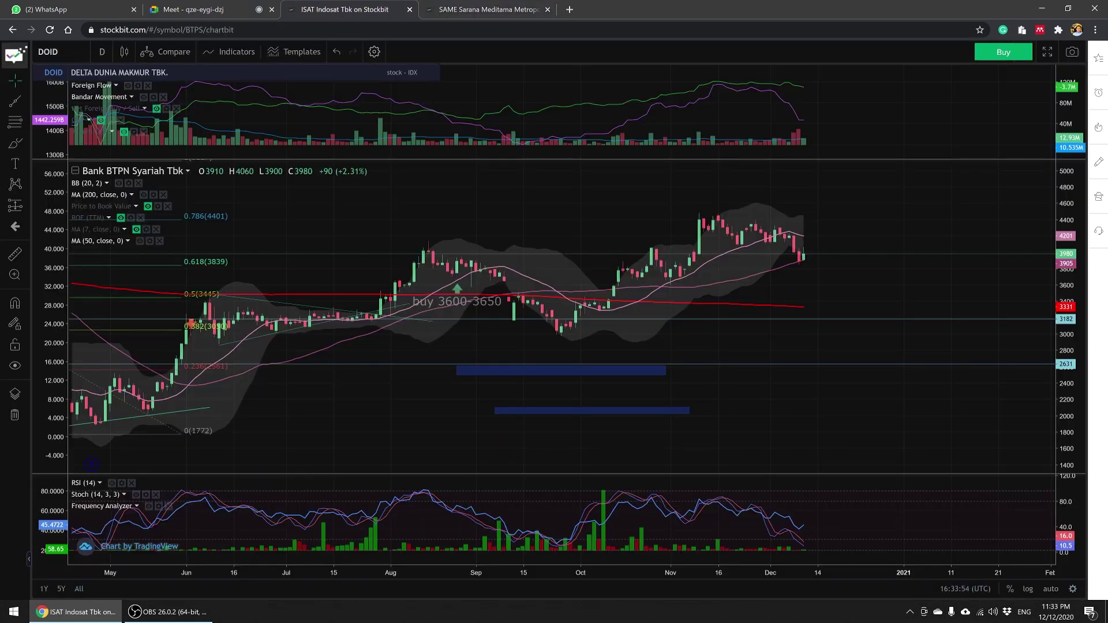
{"action": "left_click", "coordinate": [141, 70]}
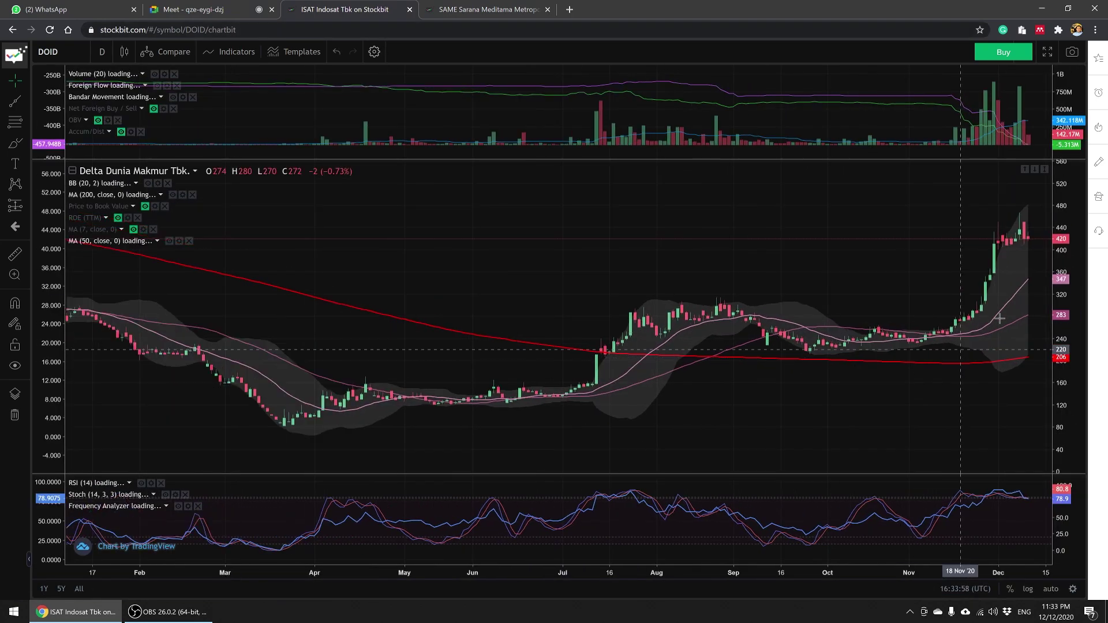
{"action": "scroll", "coordinate": [1007, 260], "scroll_direction": "up", "scroll_amount": 4}
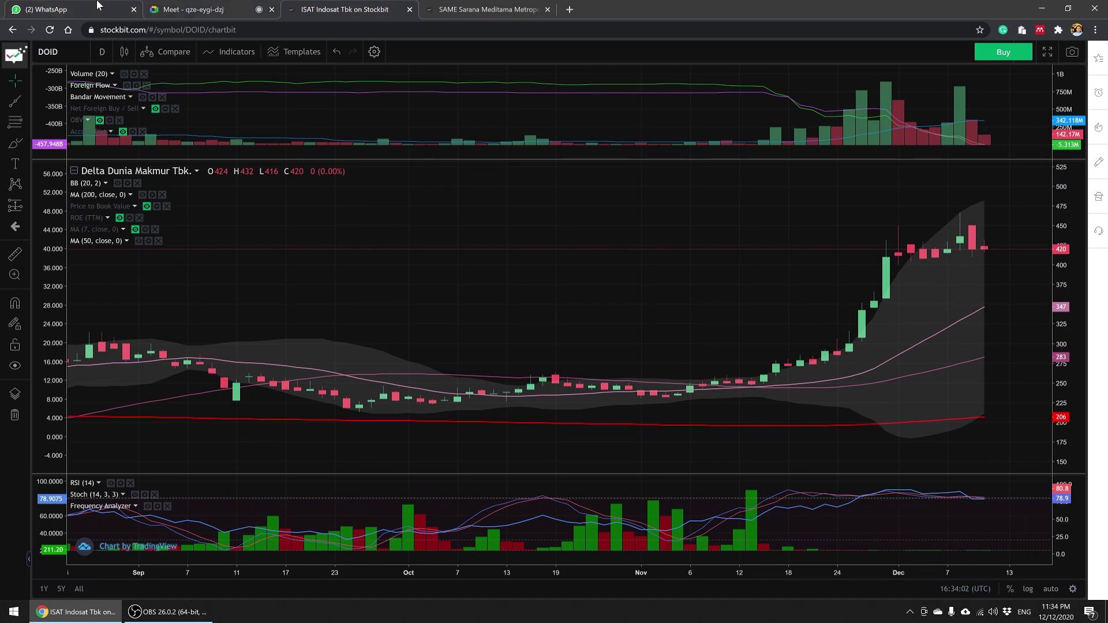
Step: Switch to the Google Meet call, view its participant list, and close the list again
{"action": "left_click", "coordinate": [184, 6]}
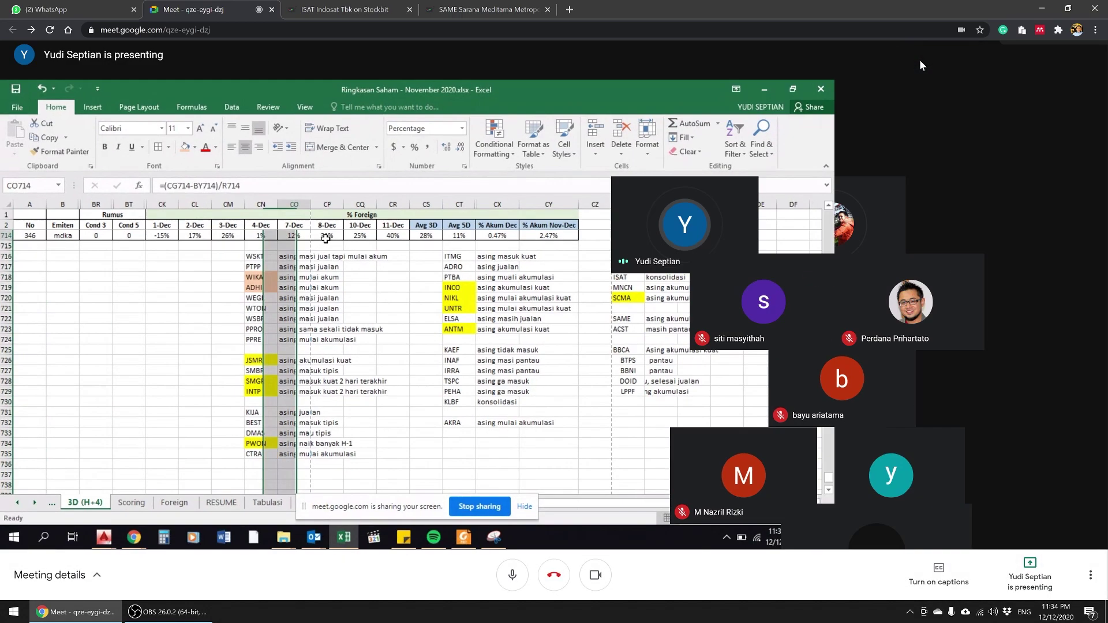
{"action": "left_click", "coordinate": [919, 60]}
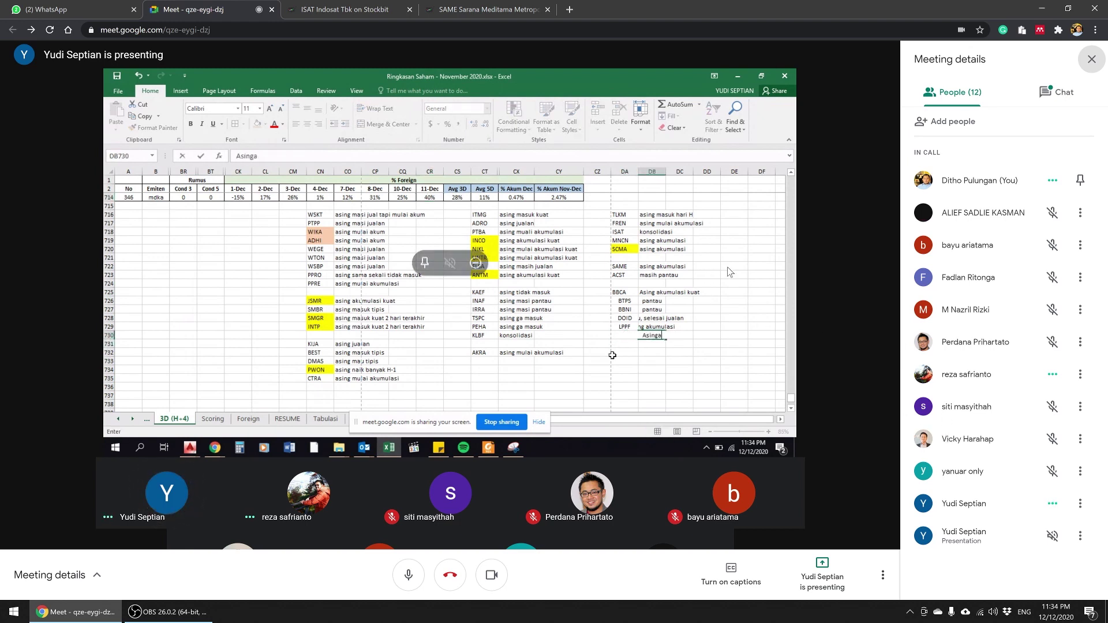
{"action": "left_click", "coordinate": [1092, 59]}
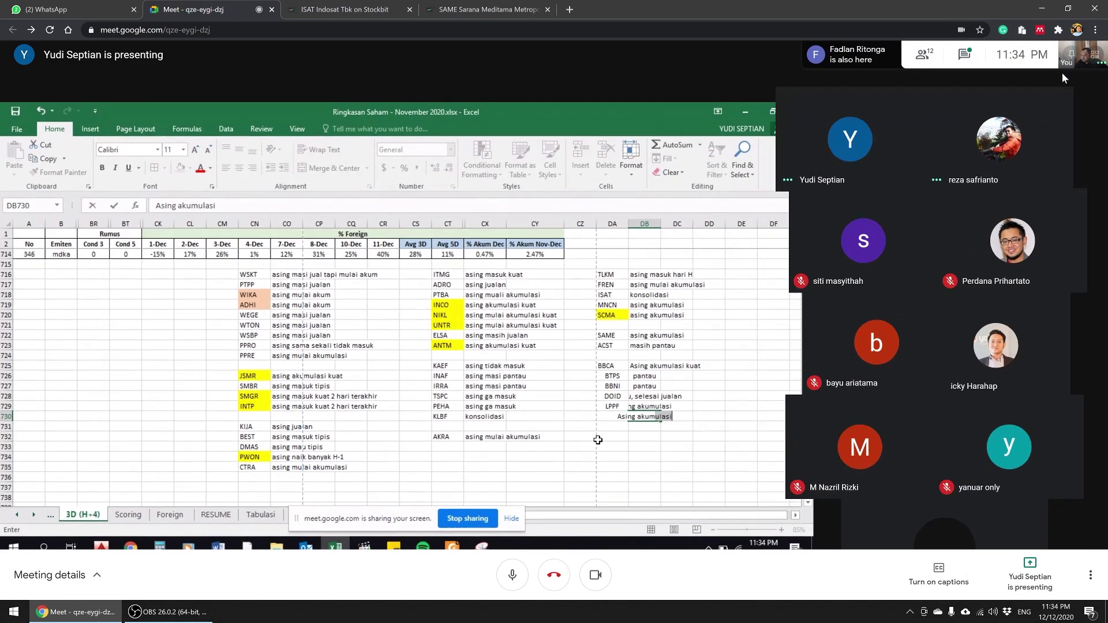
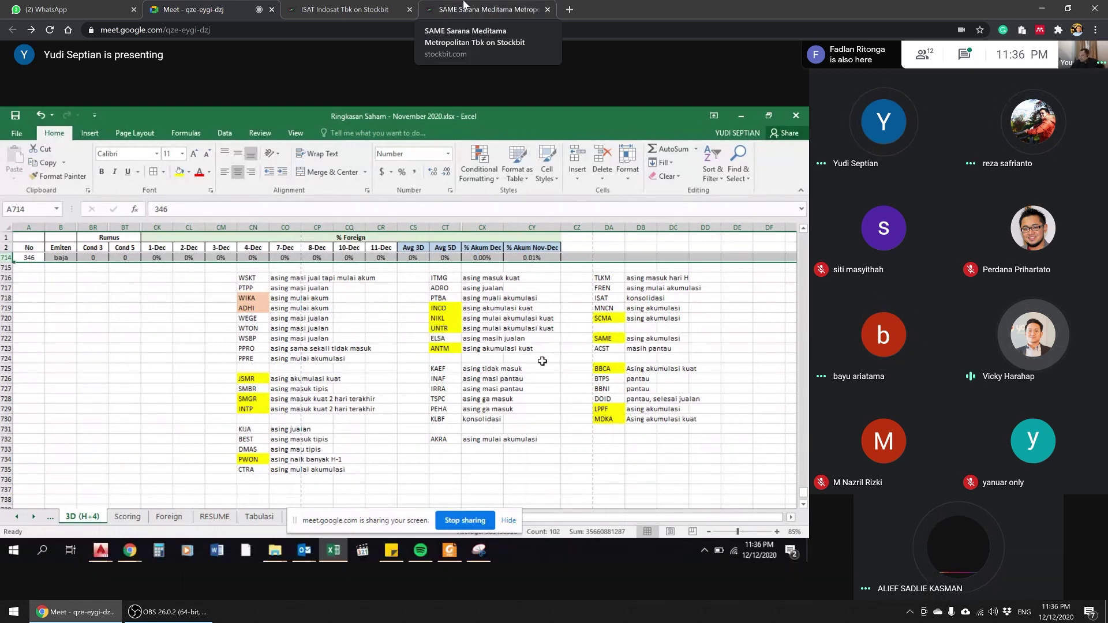
Step: Check the recording status in OBS and return to the Google Meet call
{"action": "left_click", "coordinate": [155, 617]}
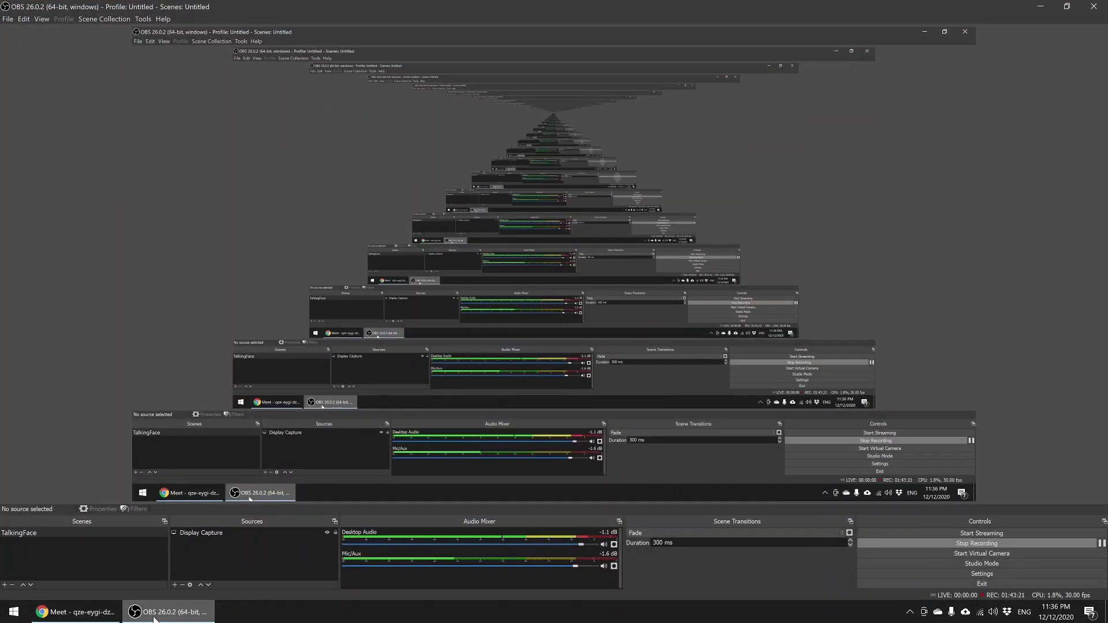
{"action": "left_click", "coordinate": [155, 616]}
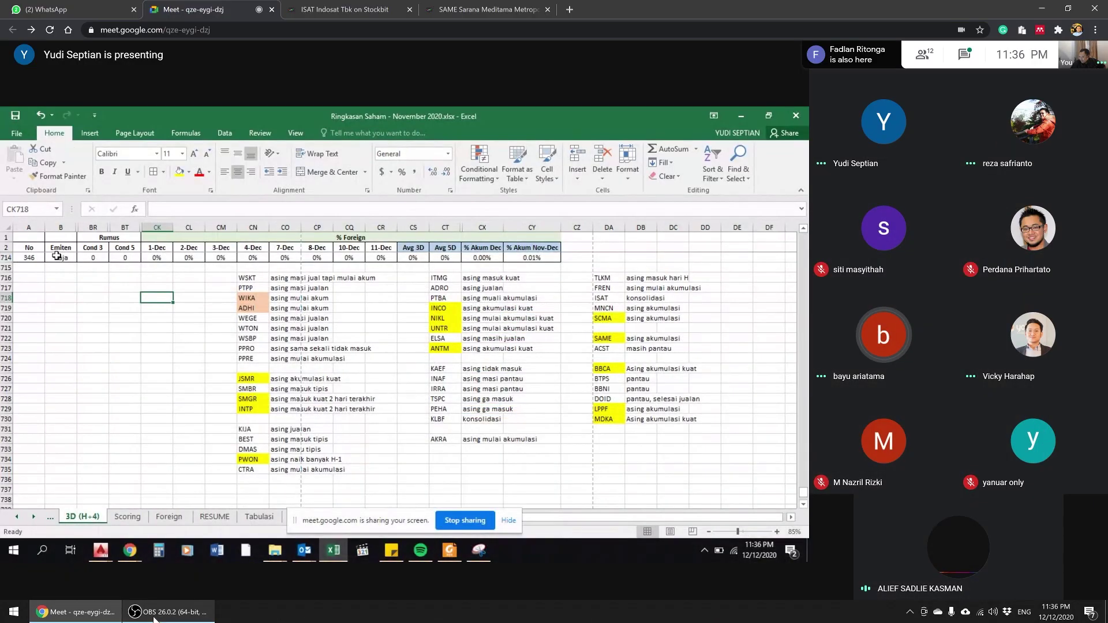
{"action": "left_click", "coordinate": [155, 616]}
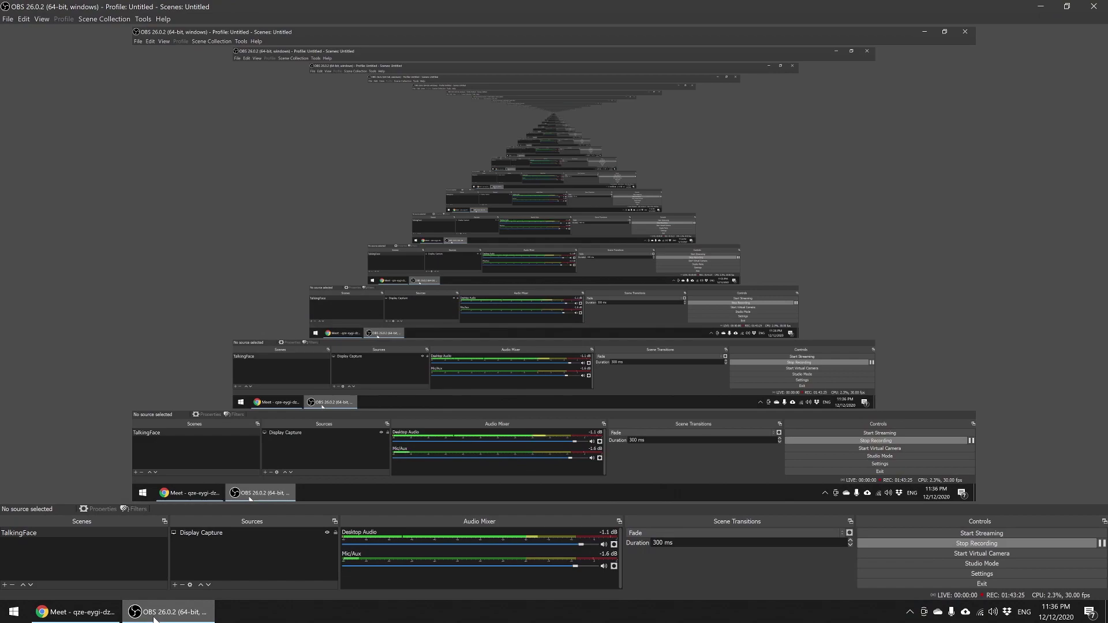
{"action": "left_click", "coordinate": [155, 616]}
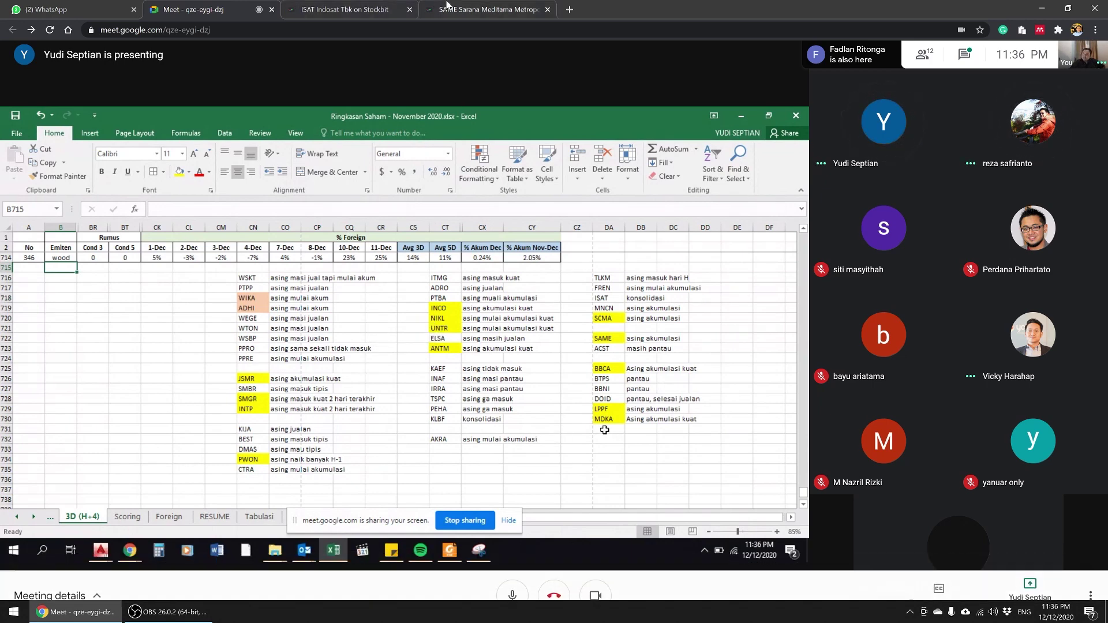
Step: Open the WOOD daily chart in Stockbit and examine its price and foreign flow, both close up in November–December and over the whole year
{"action": "left_click", "coordinate": [468, 8]}
{"action": "left_click", "coordinate": [287, 6]}
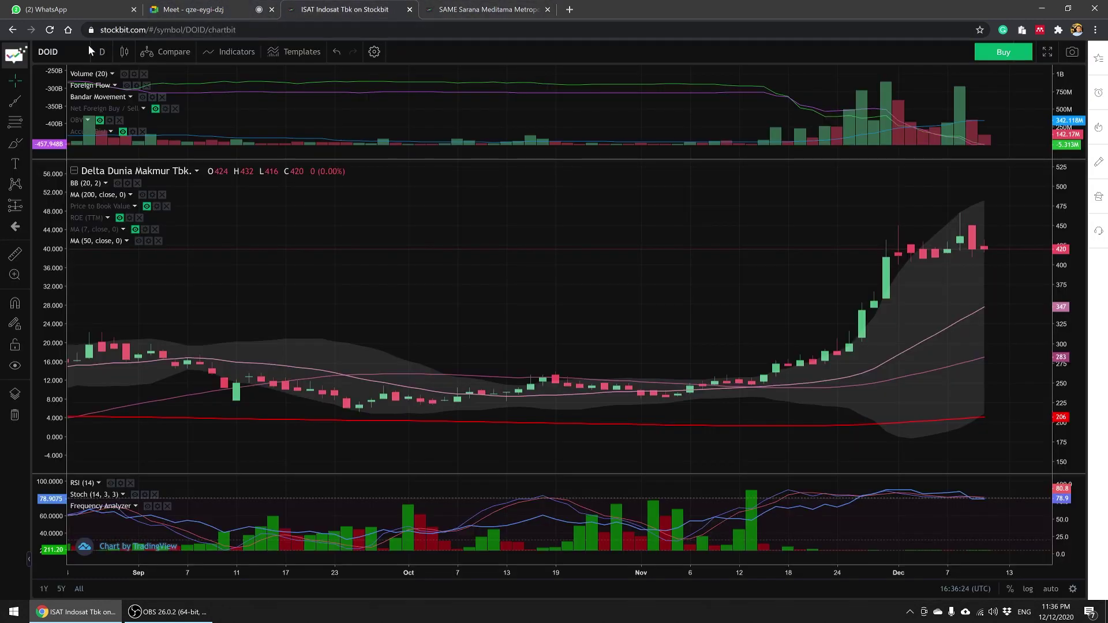
{"action": "type", "text": "WOOD"}
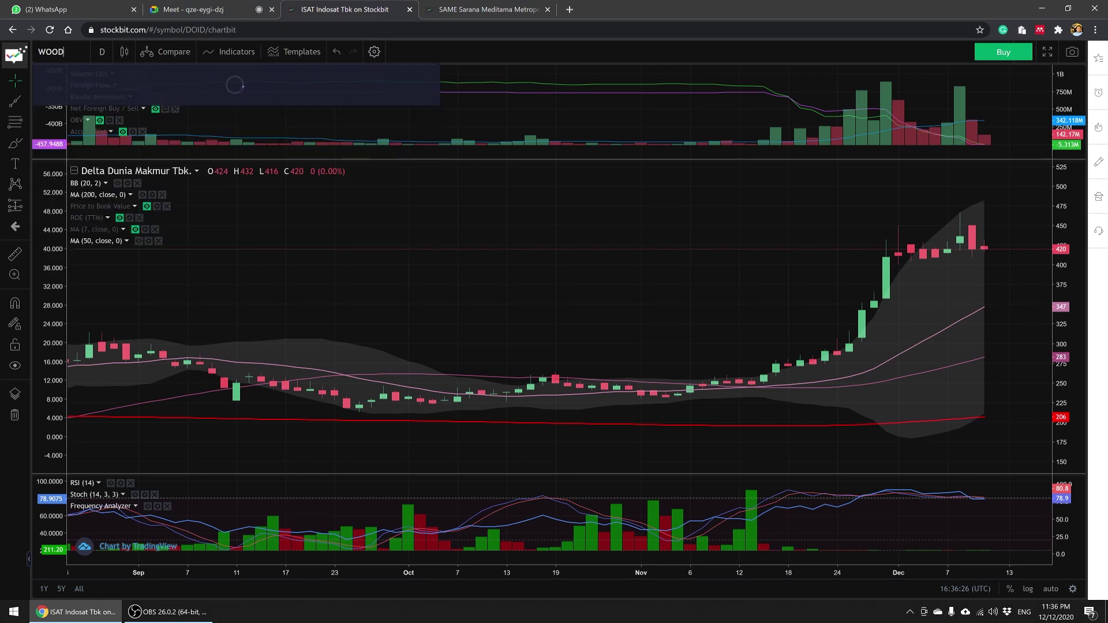
{"action": "left_click", "coordinate": [178, 71]}
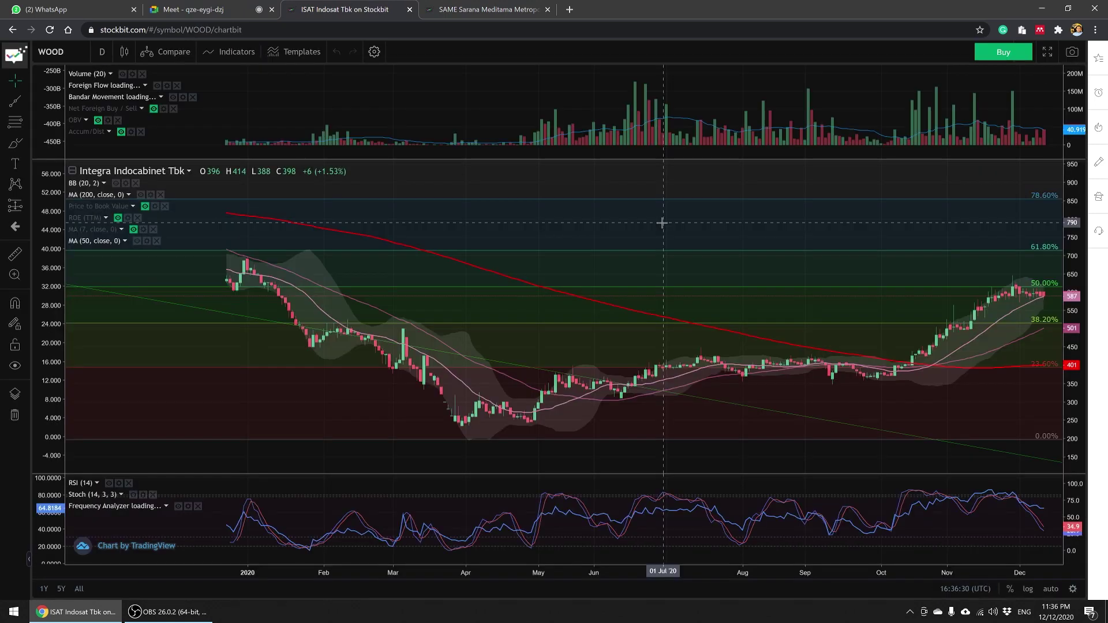
{"action": "scroll", "coordinate": [1010, 231], "scroll_direction": "up", "scroll_amount": 5}
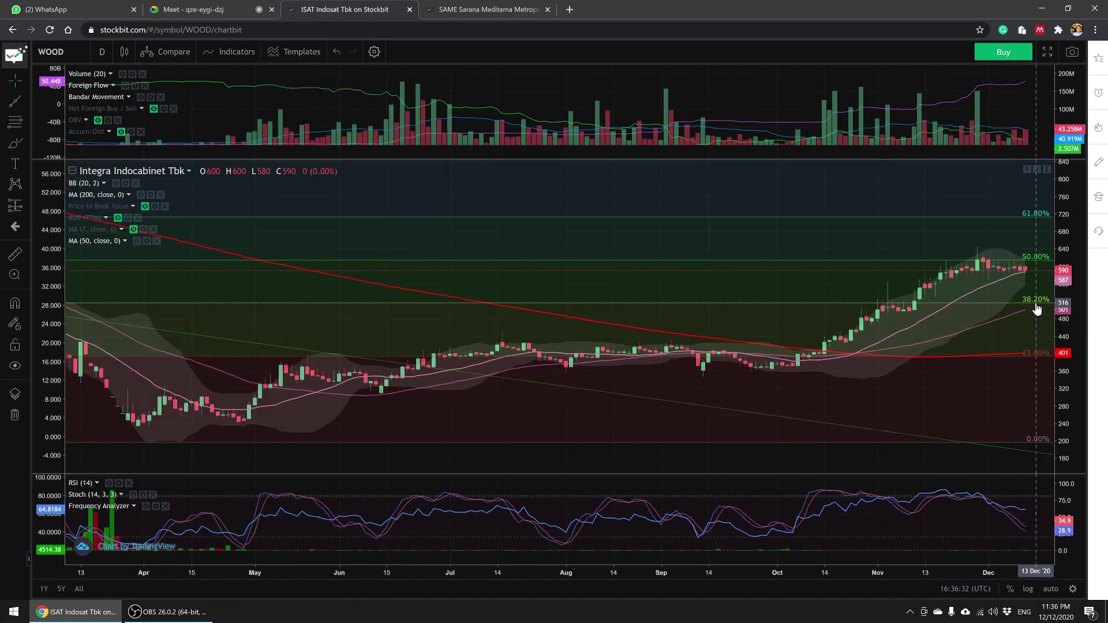
{"action": "scroll", "coordinate": [1009, 227], "scroll_direction": "up", "scroll_amount": 8}
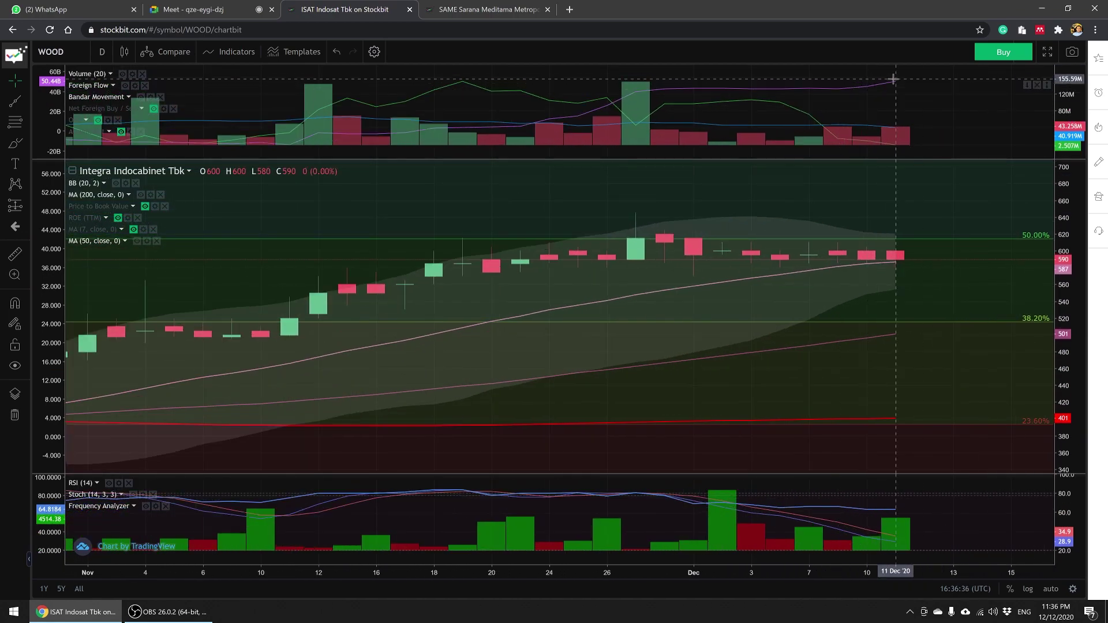
{"action": "scroll", "coordinate": [891, 106], "scroll_direction": "down", "scroll_amount": 8}
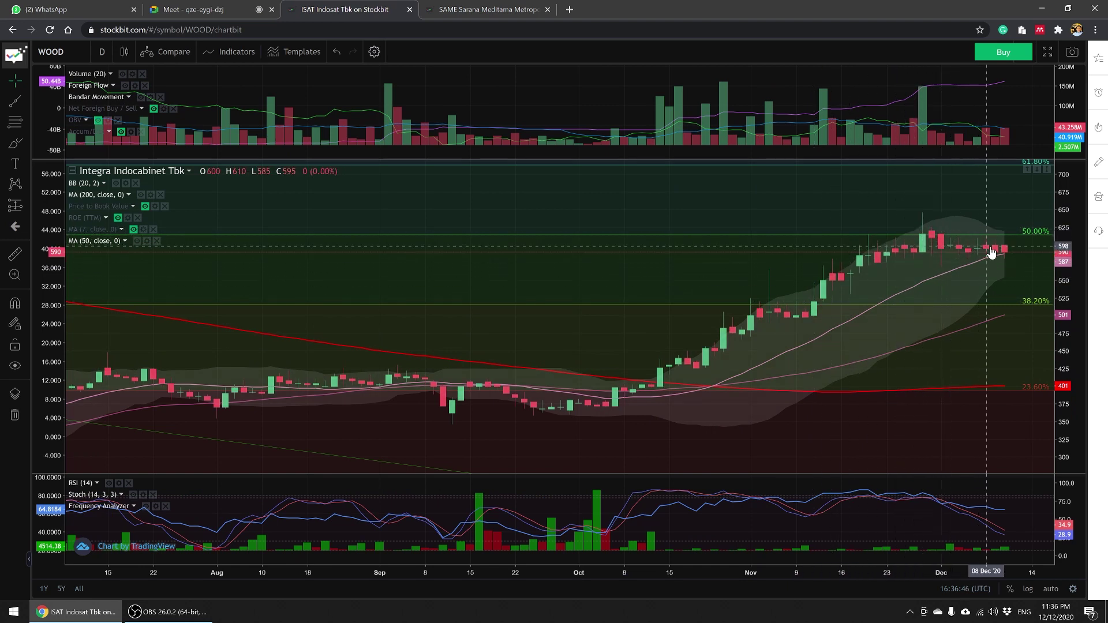
{"action": "scroll", "coordinate": [899, 280], "scroll_direction": "down", "scroll_amount": 2}
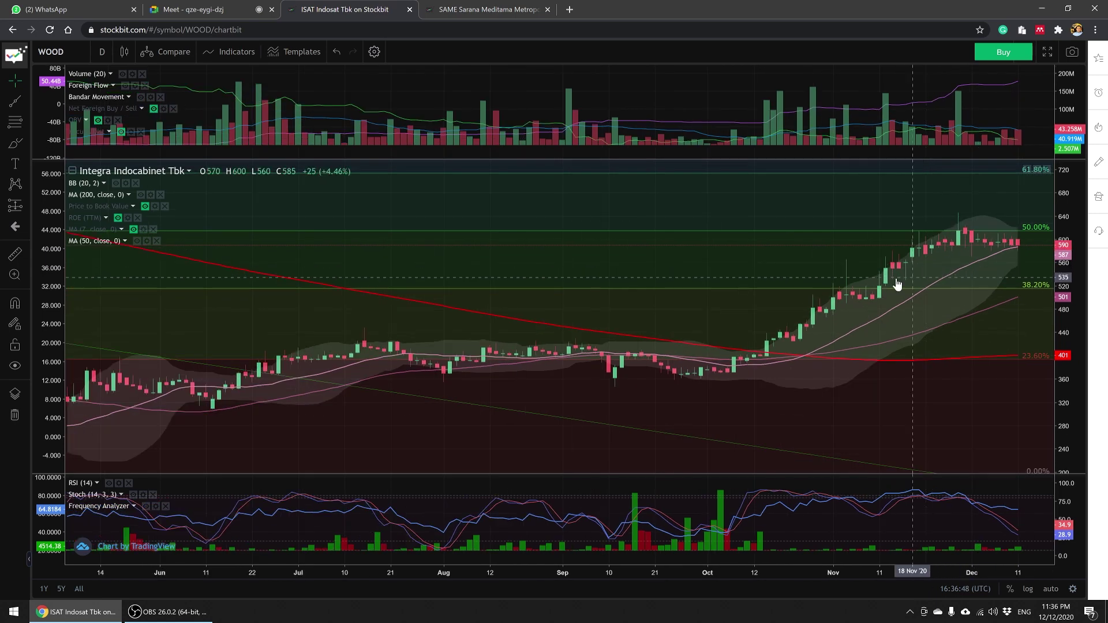
{"action": "scroll", "coordinate": [892, 283], "scroll_direction": "down", "scroll_amount": 2}
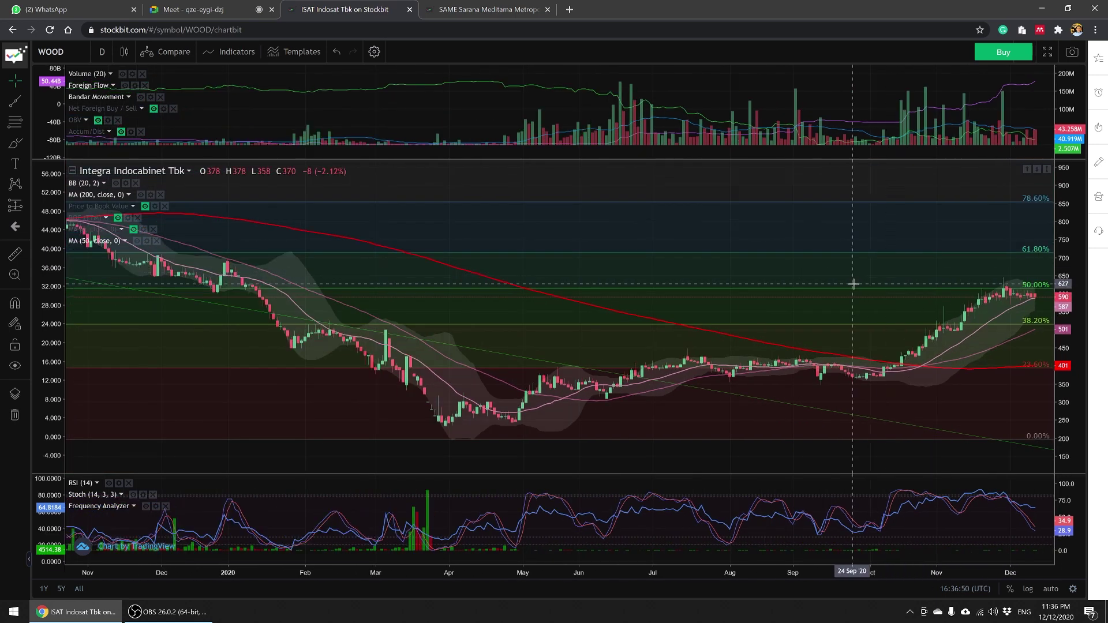
Step: Return to Google Meet and check the foreign flow of SOCI and WIIM in the shared spreadsheet
{"action": "left_click", "coordinate": [198, 7]}
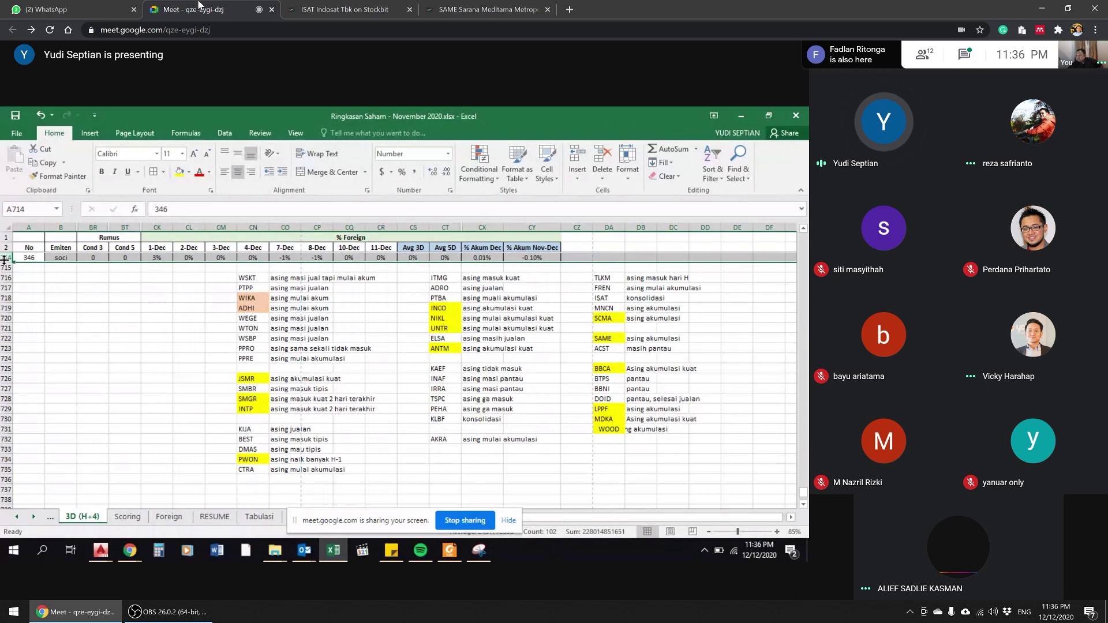
{"action": "left_click", "coordinate": [228, 350]}
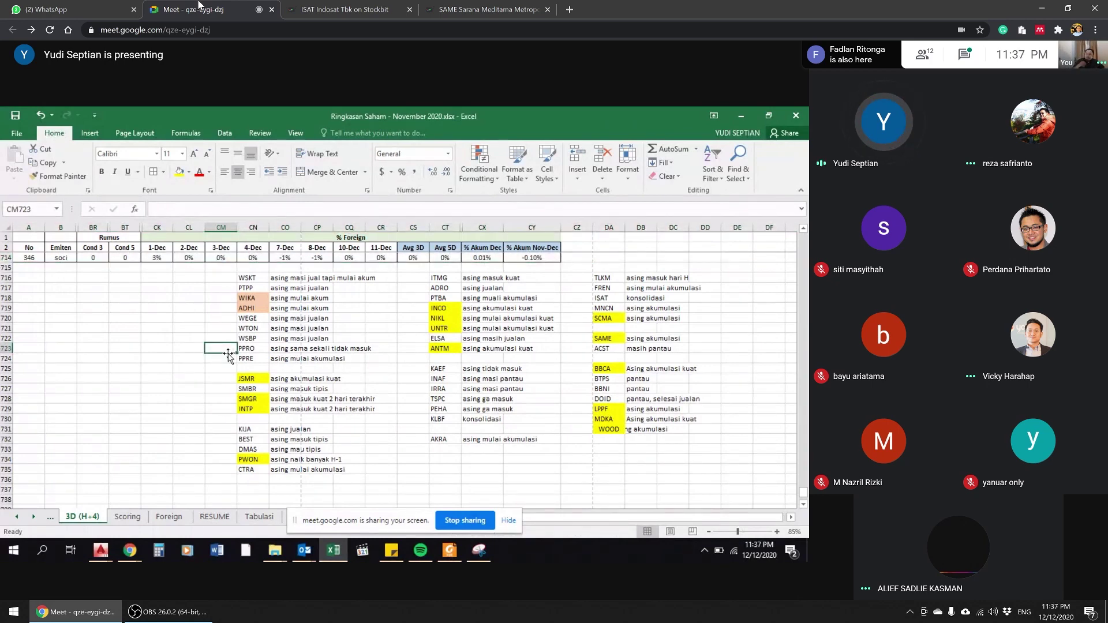
{"action": "left_click", "coordinate": [577, 368]}
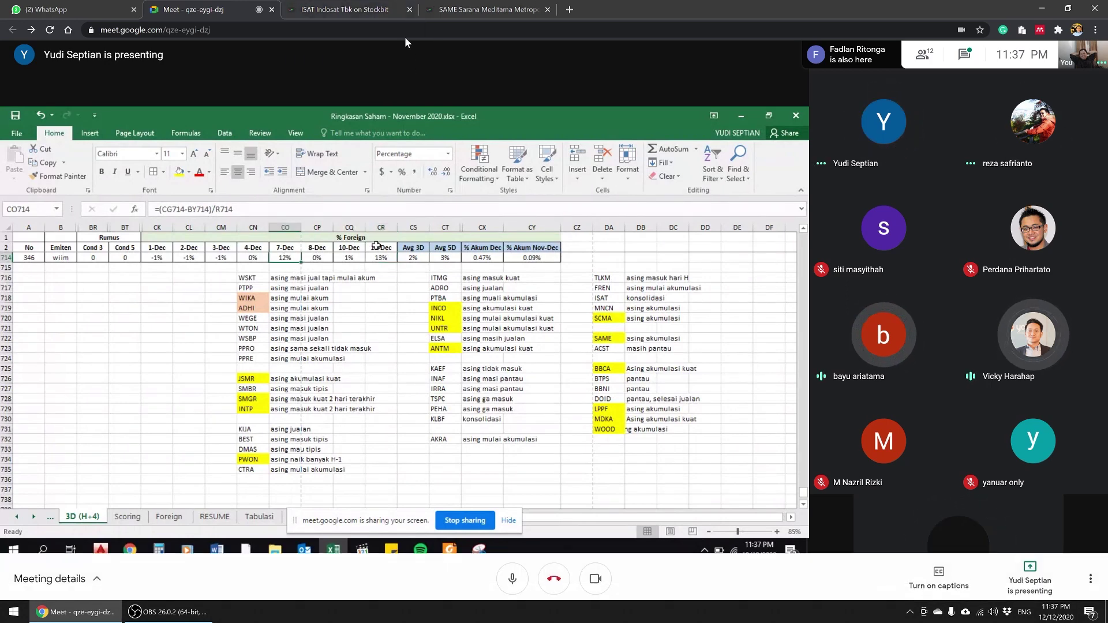
Step: Switch to Stockbit and open the WIIM daily chart to view its price and foreign flow
{"action": "left_click", "coordinate": [502, 6]}
{"action": "left_click", "coordinate": [320, 7]}
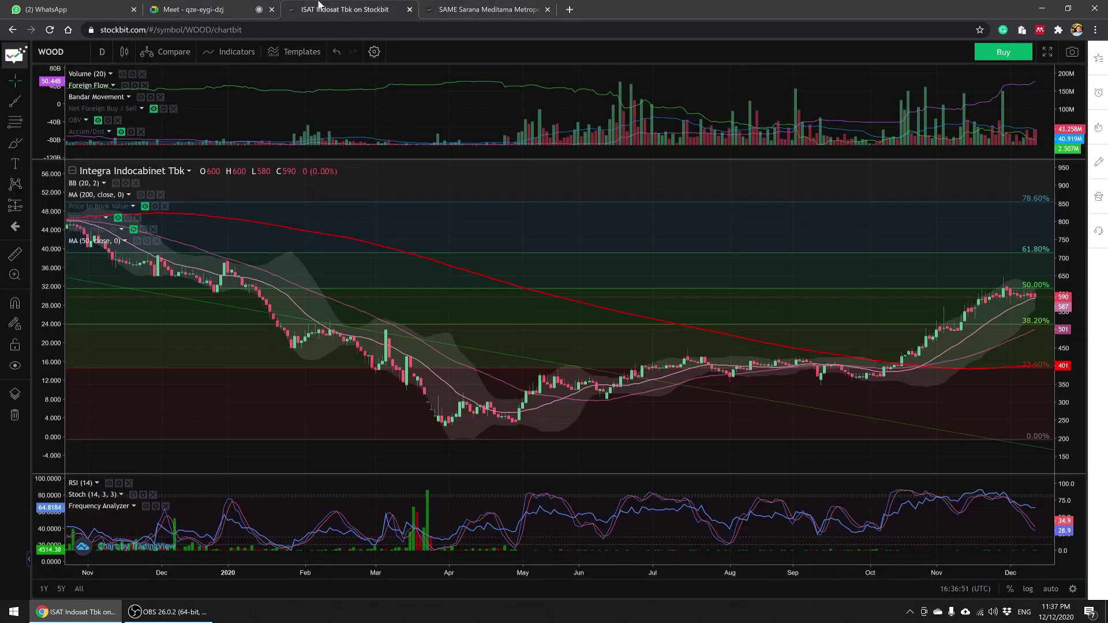
{"action": "type", "text": "WIIM"}
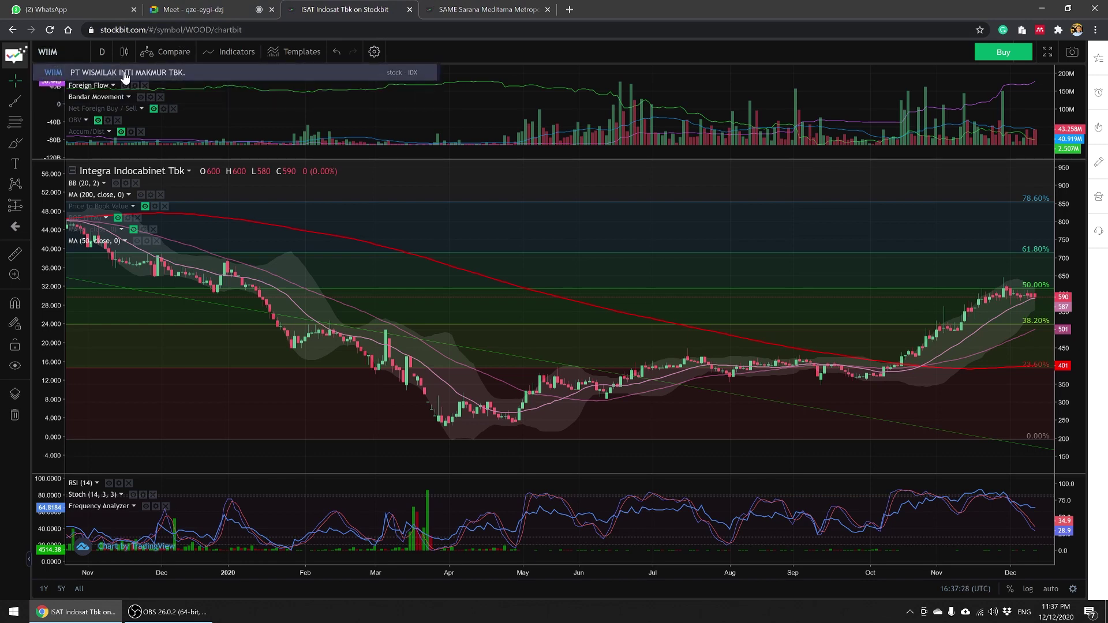
{"action": "left_click", "coordinate": [124, 71]}
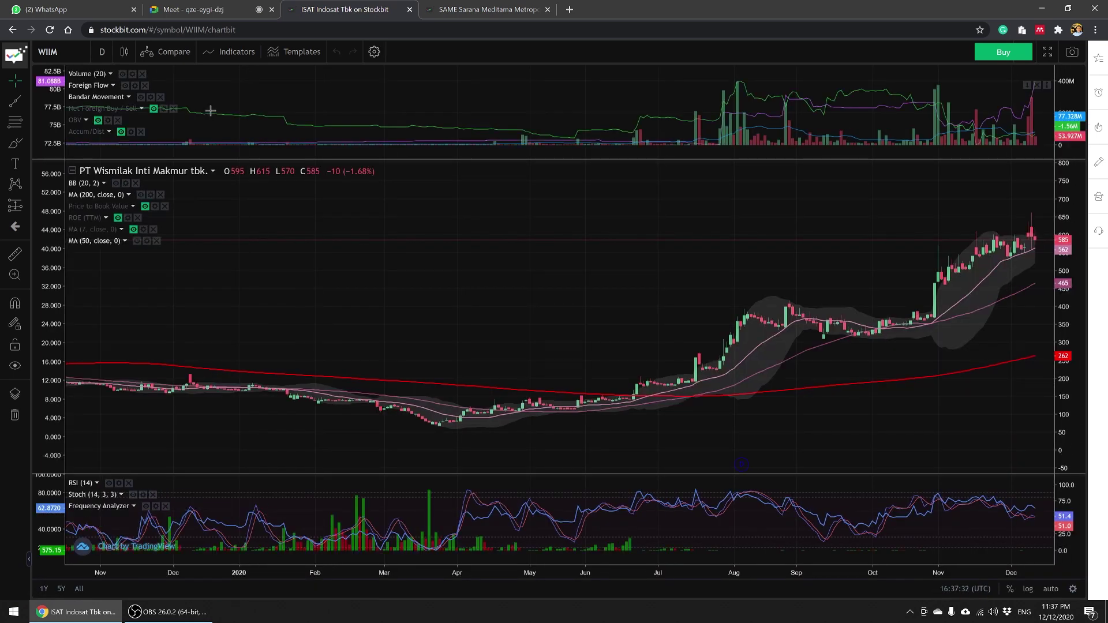
Step: Return to Google Meet and check the foreign flow of ITIC and INKP in the shared spreadsheet
{"action": "left_click", "coordinate": [536, 5]}
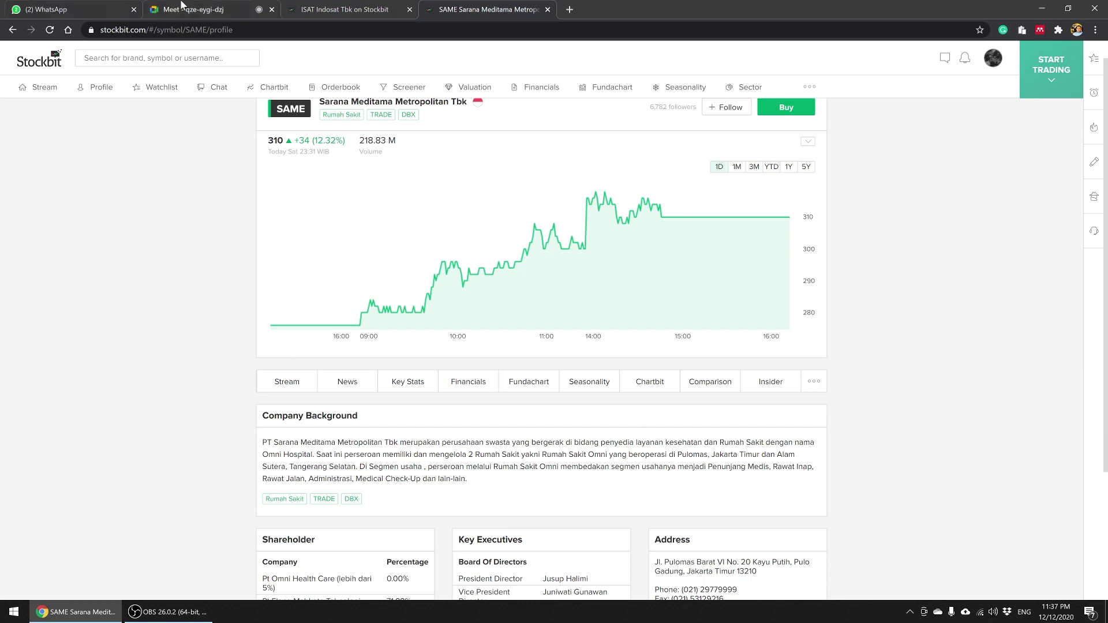
{"action": "left_click", "coordinate": [182, 6]}
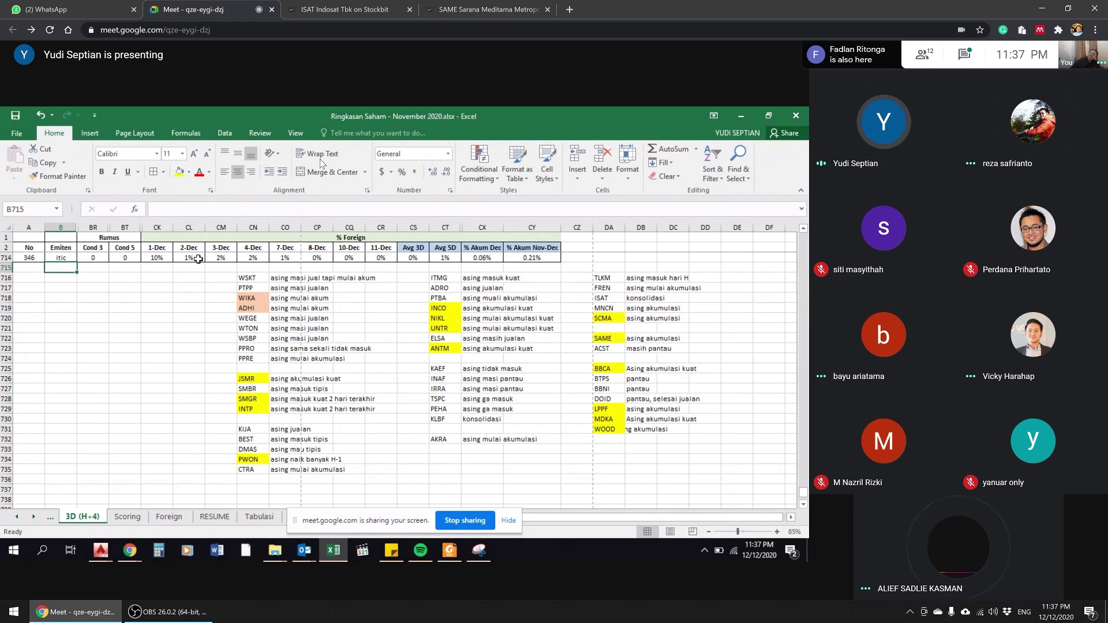
{"action": "mouse_move", "coordinate": [141, 86]}
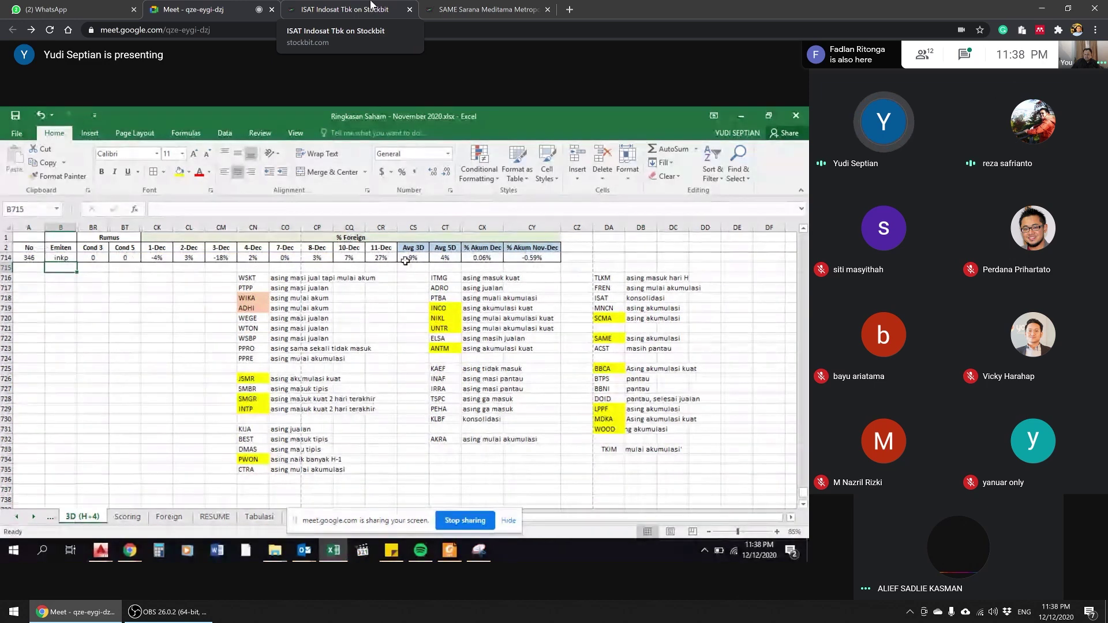
Step: Open the INKP daily chart in Stockbit and examine its price and foreign flow close up in November–December
{"action": "left_click", "coordinate": [447, 7]}
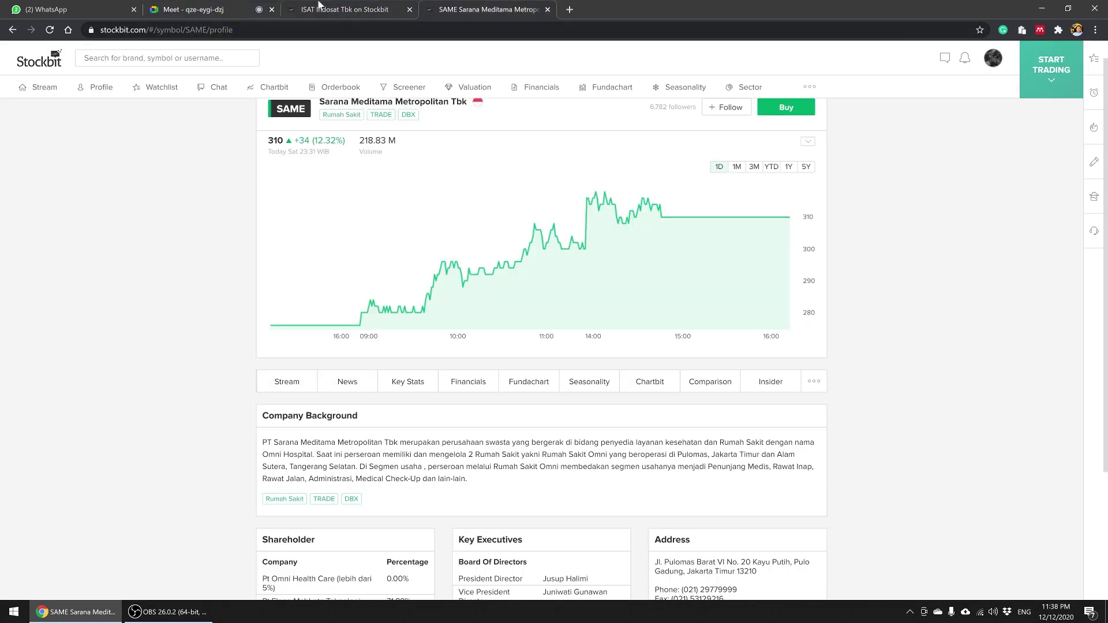
{"action": "left_click", "coordinate": [386, 6]}
{"action": "left_click", "coordinate": [48, 51]}
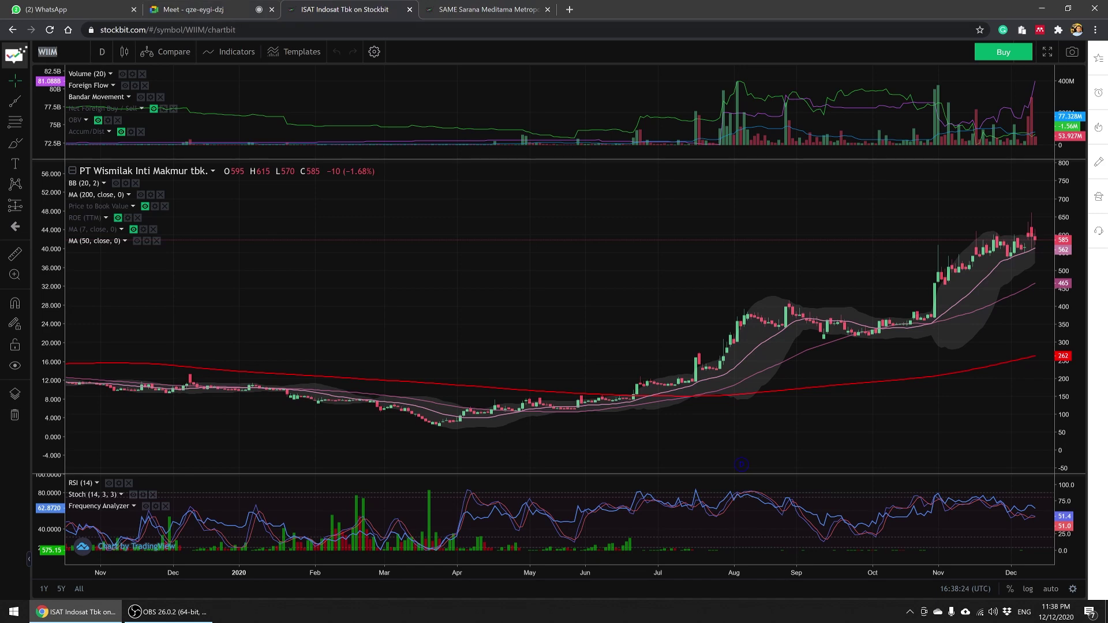
{"action": "type", "text": "INKP"}
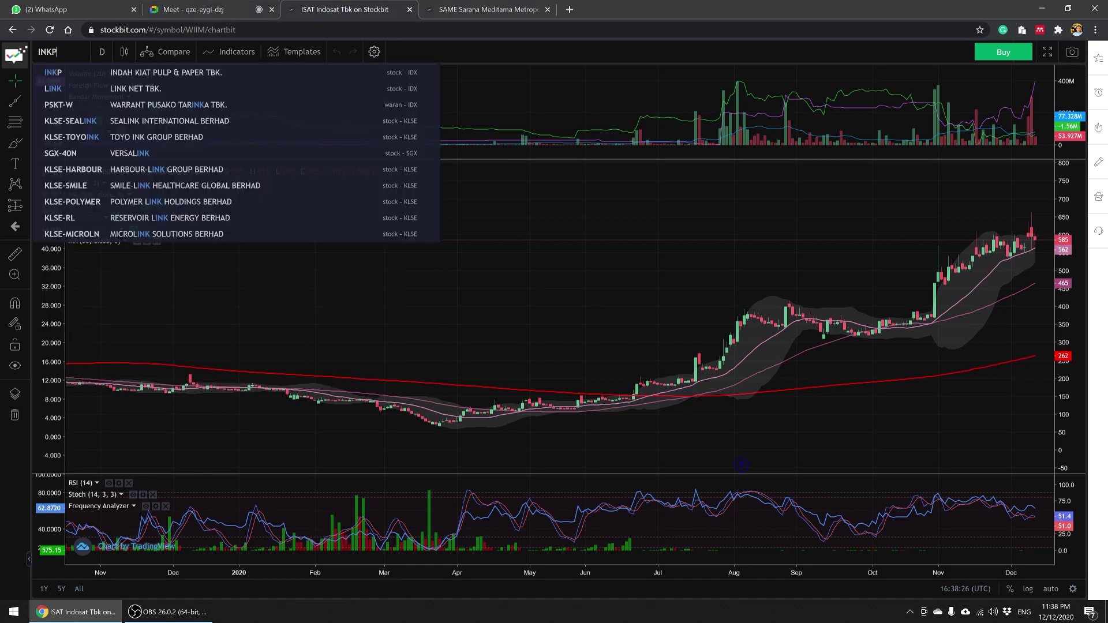
{"action": "left_click", "coordinate": [168, 67]}
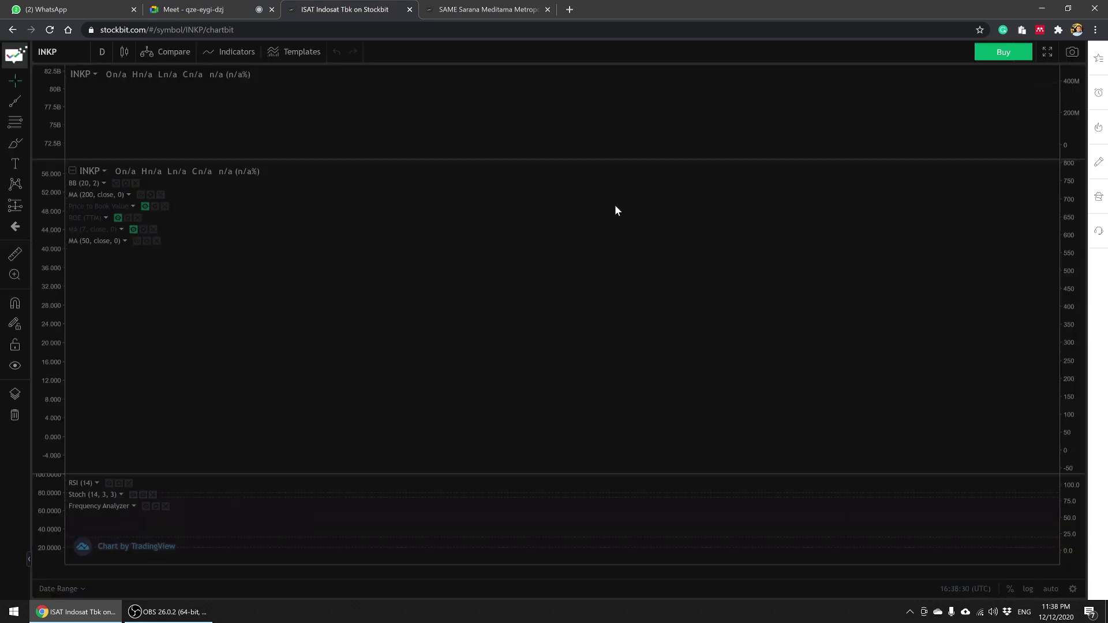
{"action": "scroll", "coordinate": [1048, 141], "scroll_direction": "up", "scroll_amount": 10}
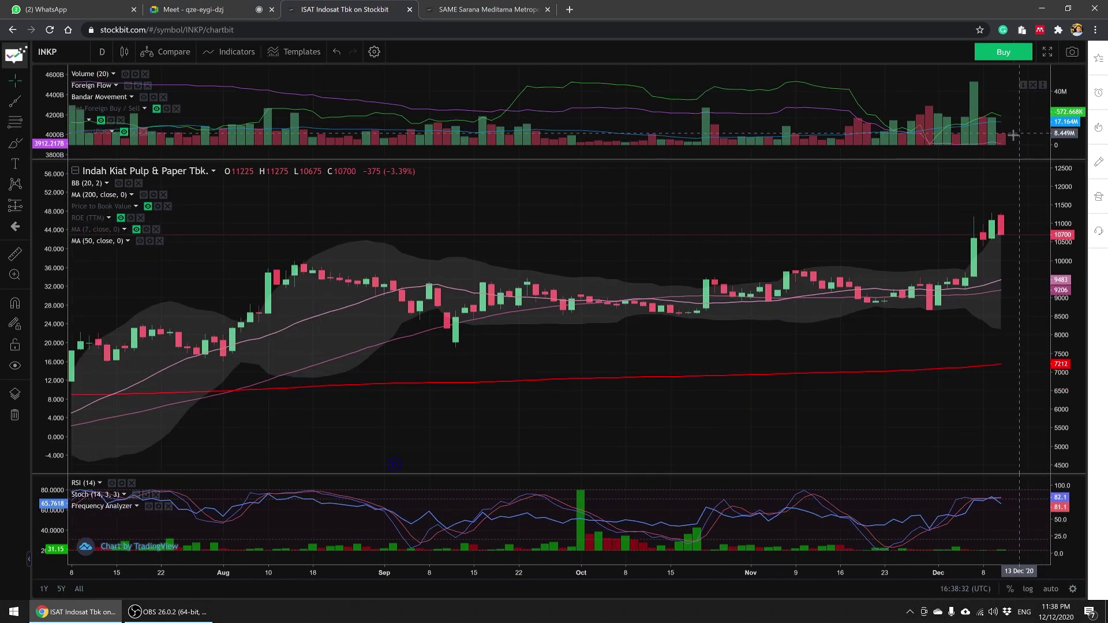
{"action": "scroll", "coordinate": [951, 127], "scroll_direction": "down", "scroll_amount": 1}
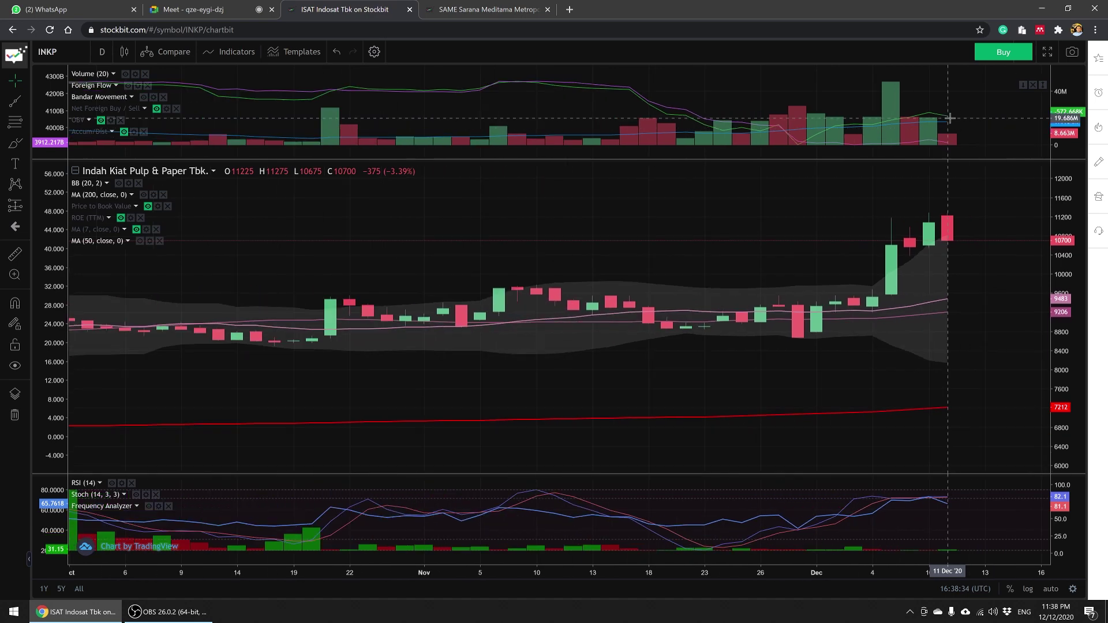
{"action": "scroll", "coordinate": [949, 108], "scroll_direction": "down", "scroll_amount": 1}
{"action": "scroll", "coordinate": [949, 108], "scroll_direction": "down", "scroll_amount": 1}
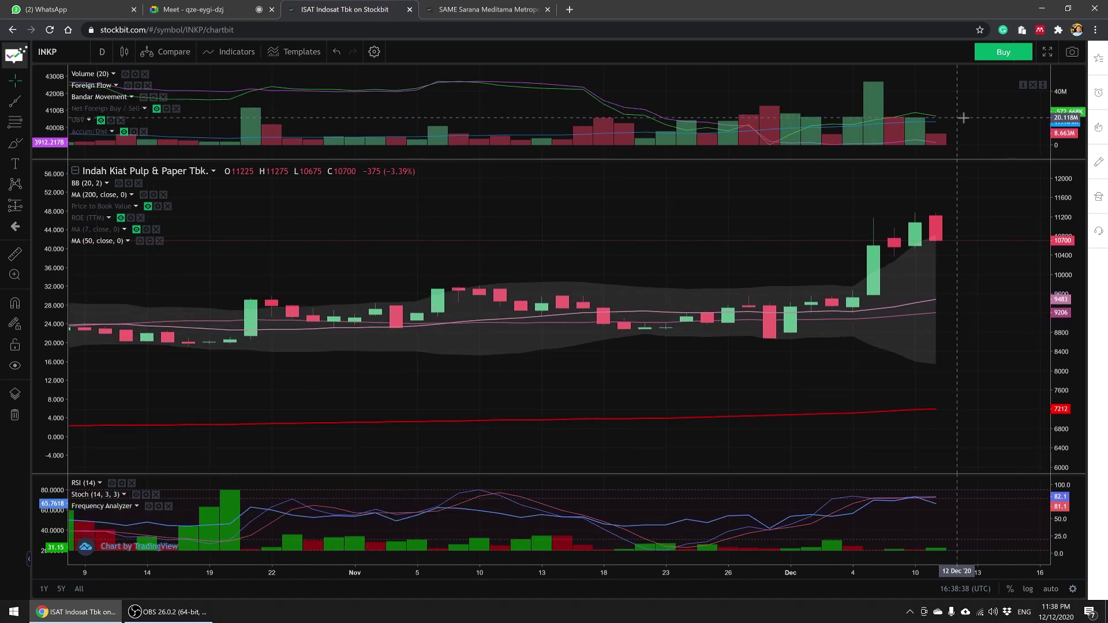
Step: Return to the Google Meet call and switch to the OBS recording window
{"action": "left_click", "coordinate": [239, 4]}
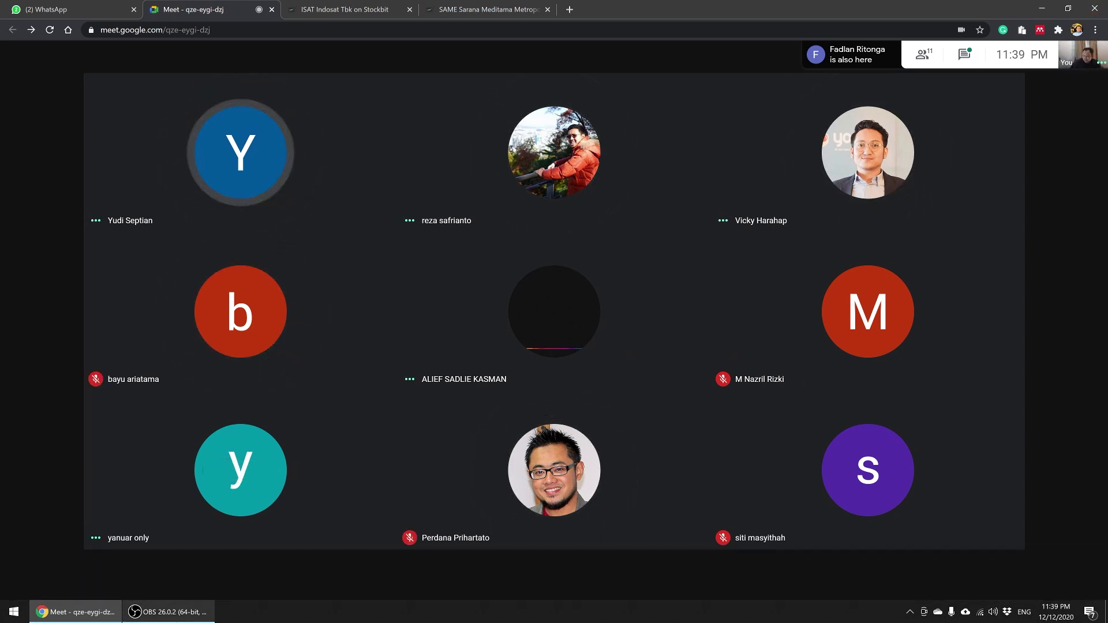
{"action": "mouse_move", "coordinate": [168, 612]}
{"action": "left_click", "coordinate": [168, 565]}
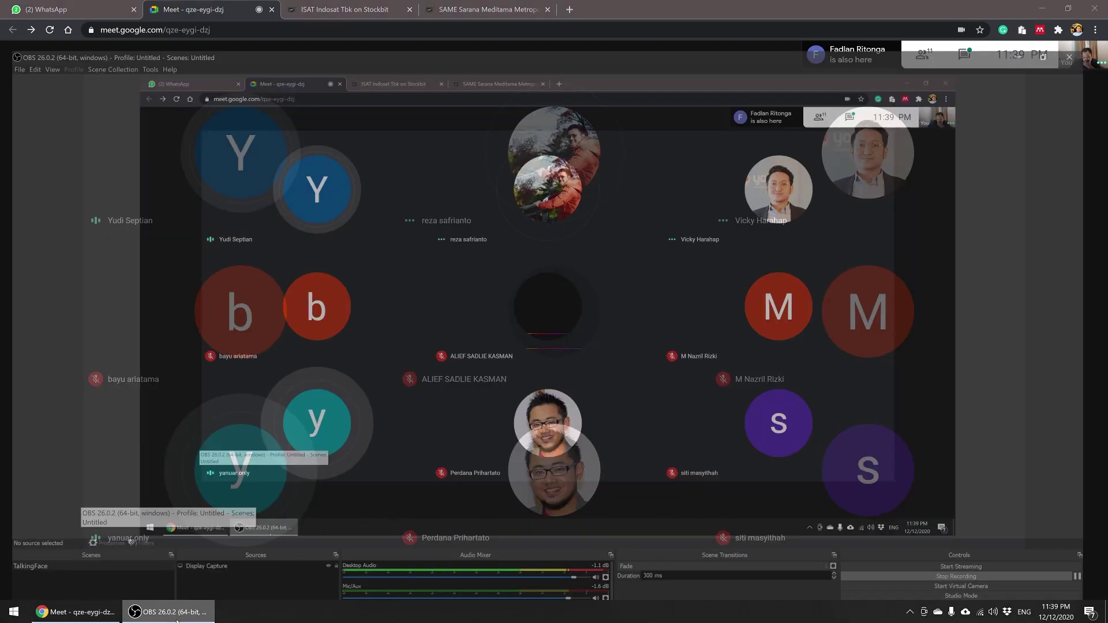